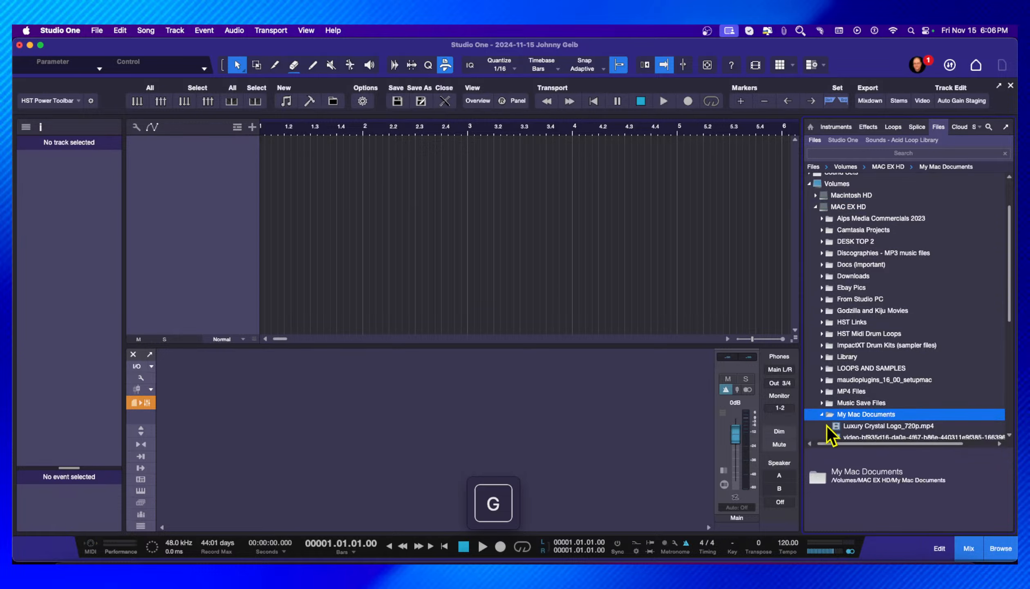
# - Collapse the My Mac Documents folder and expand the My Music folder on the MAC EX HD volume
pyautogui.scroll(-3, 906, 368)
pyautogui.click(823, 377)
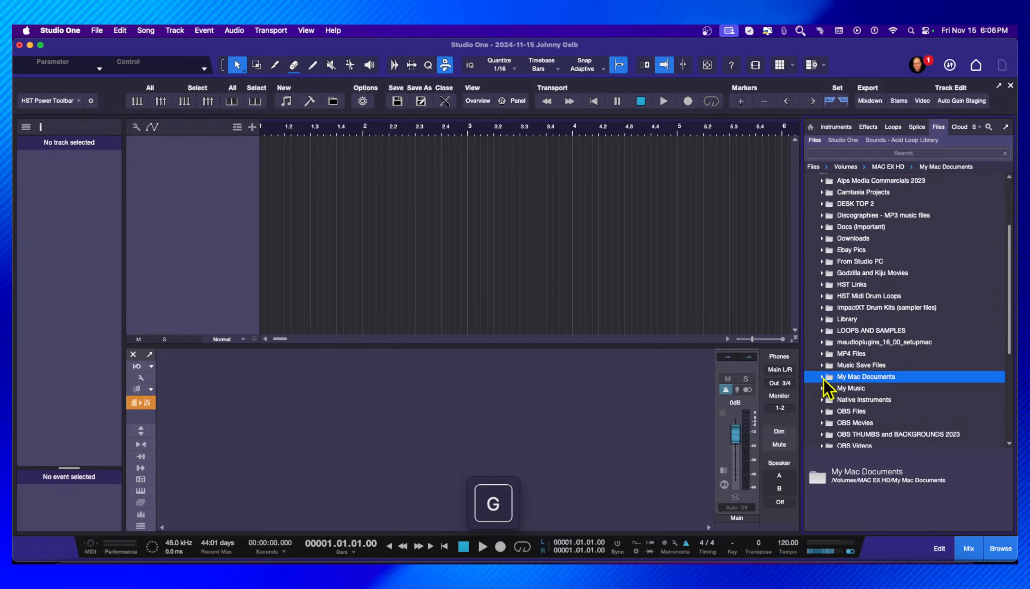
pyautogui.click(823, 392)
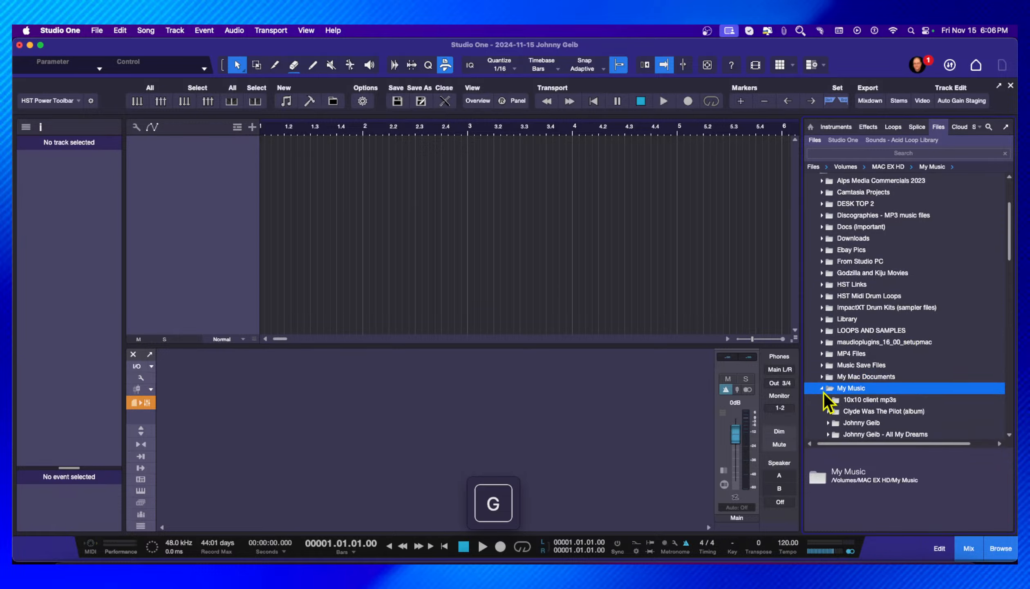
# - Look through the My Music song files and expand the subfolder named only after the artist
pyautogui.scroll(-5, 926, 382)
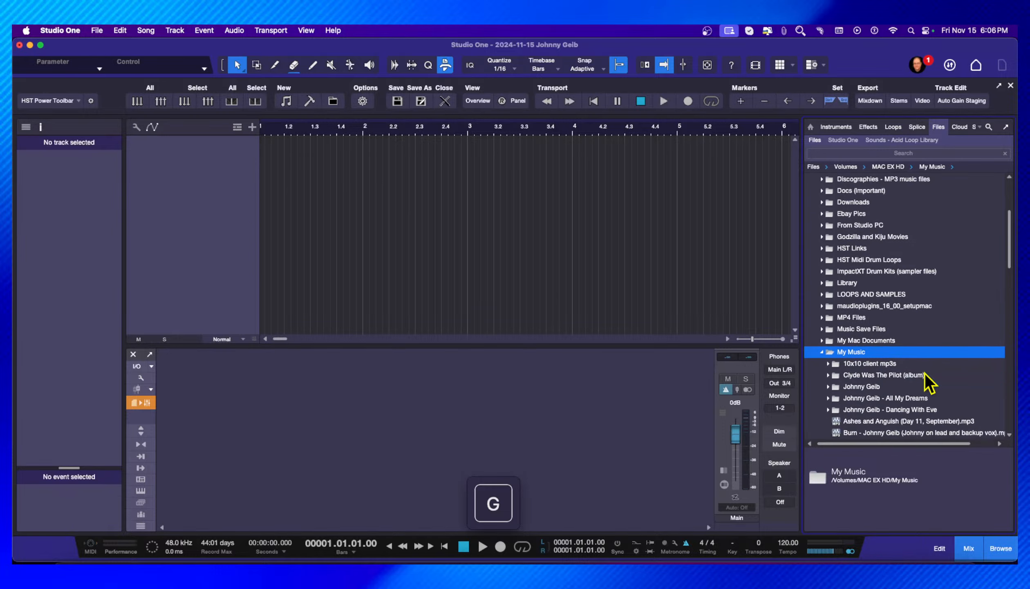
pyautogui.scroll(-12, 925, 374)
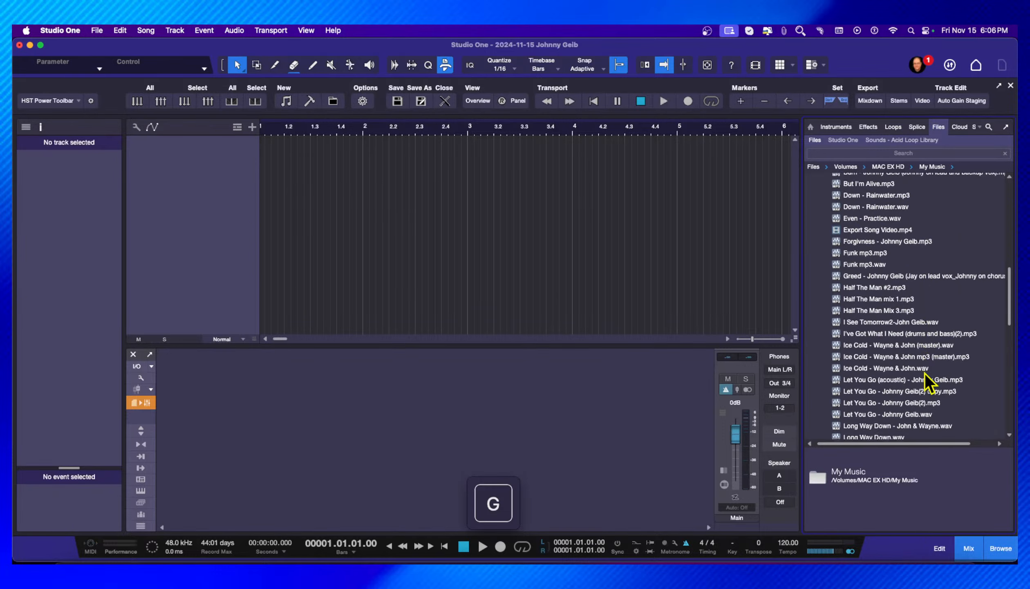
pyautogui.scroll(-5, 925, 373)
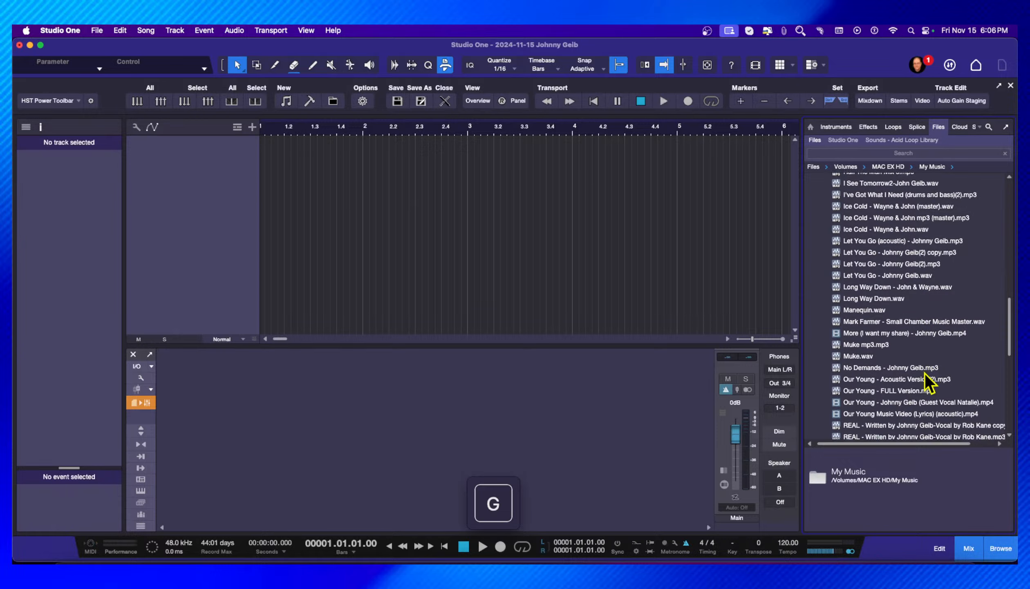
pyautogui.scroll(-3, 925, 373)
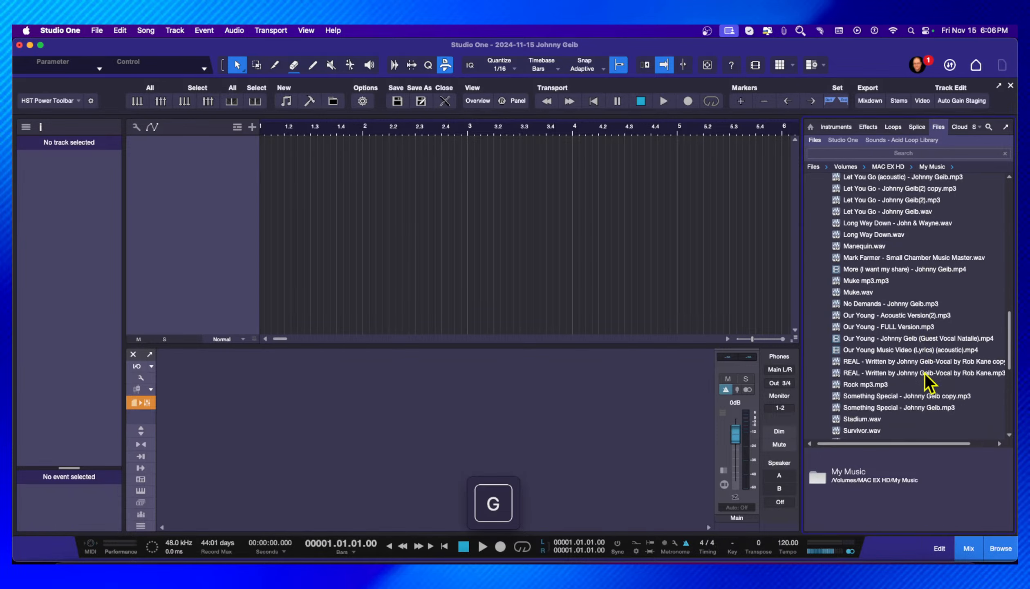
pyautogui.scroll(13, 925, 373)
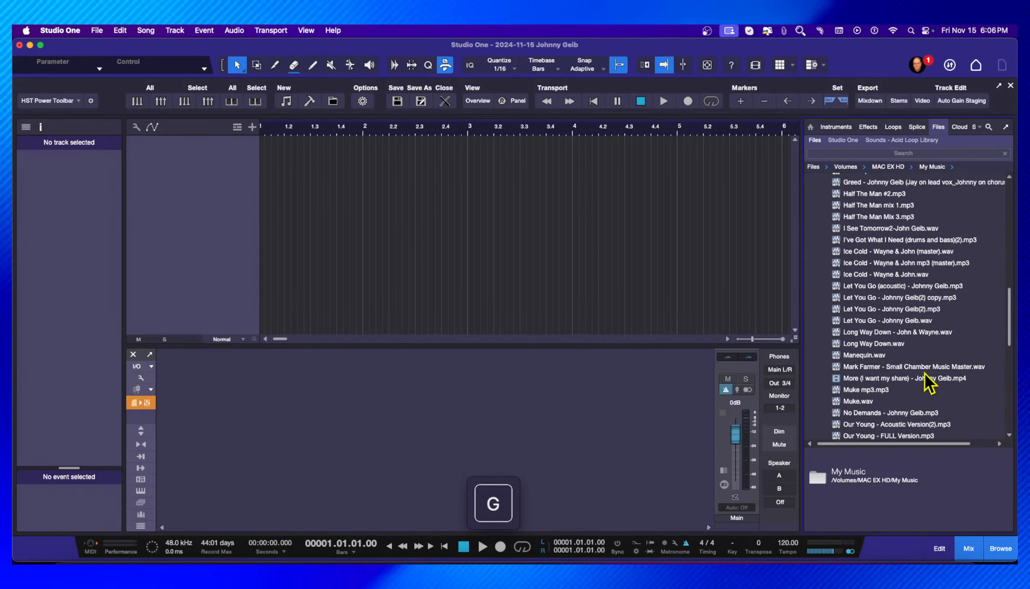
pyautogui.scroll(4, 925, 373)
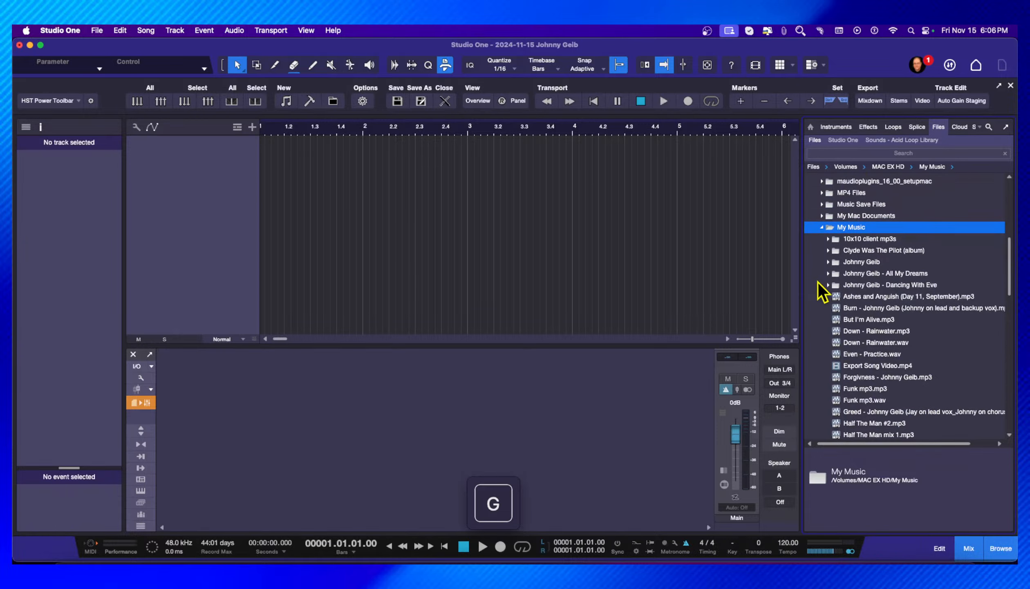
pyautogui.click(829, 264)
# - Look through the song files in the artist's folder for a suitable song to import
pyautogui.scroll(-5, 900, 317)
pyautogui.scroll(-6, 895, 309)
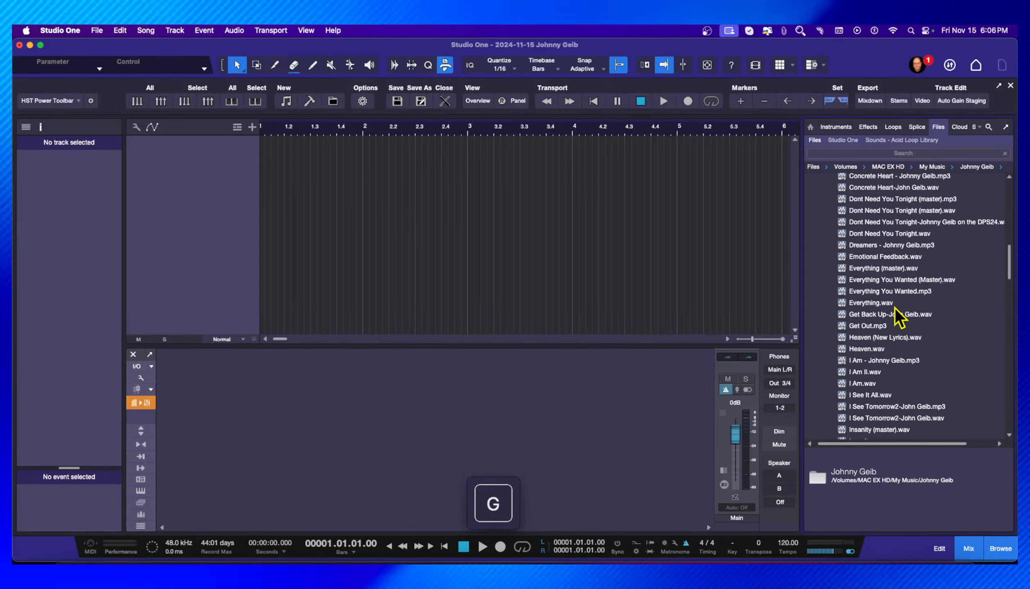
pyautogui.scroll(-3, 896, 310)
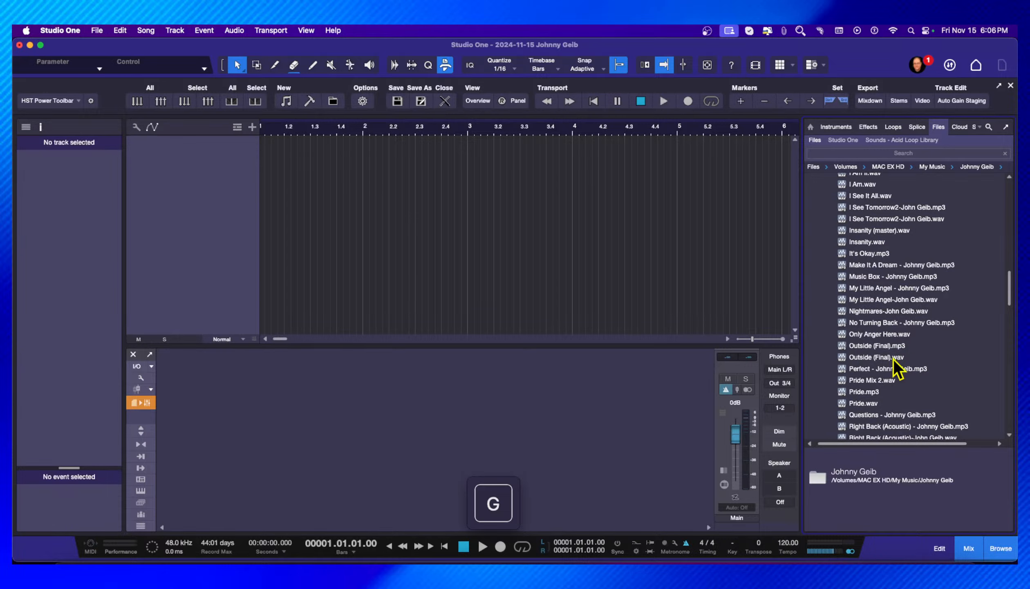
pyautogui.scroll(-3, 894, 358)
pyautogui.scroll(-5, 892, 360)
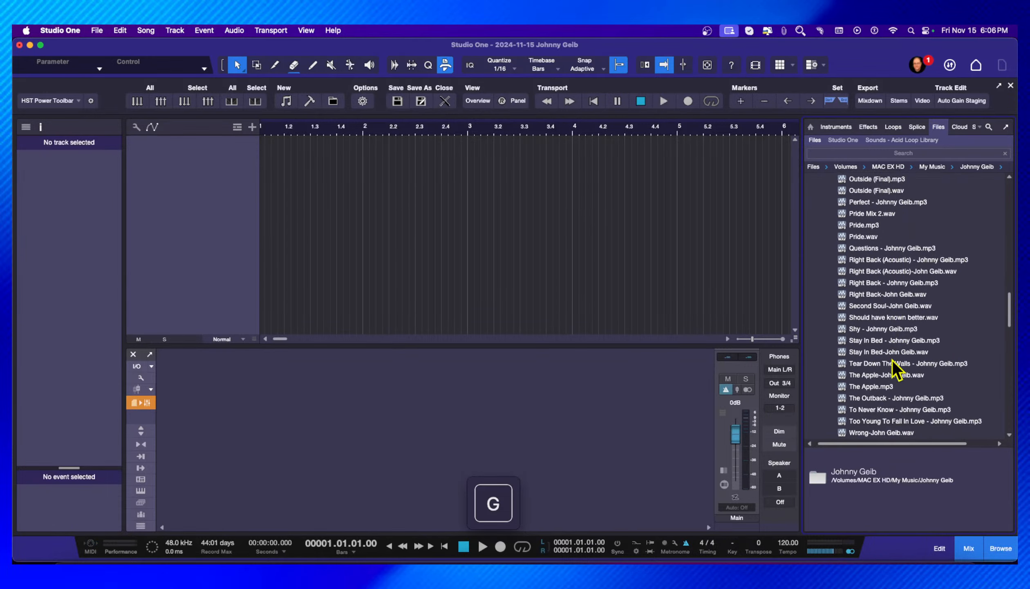
pyautogui.scroll(3, 892, 360)
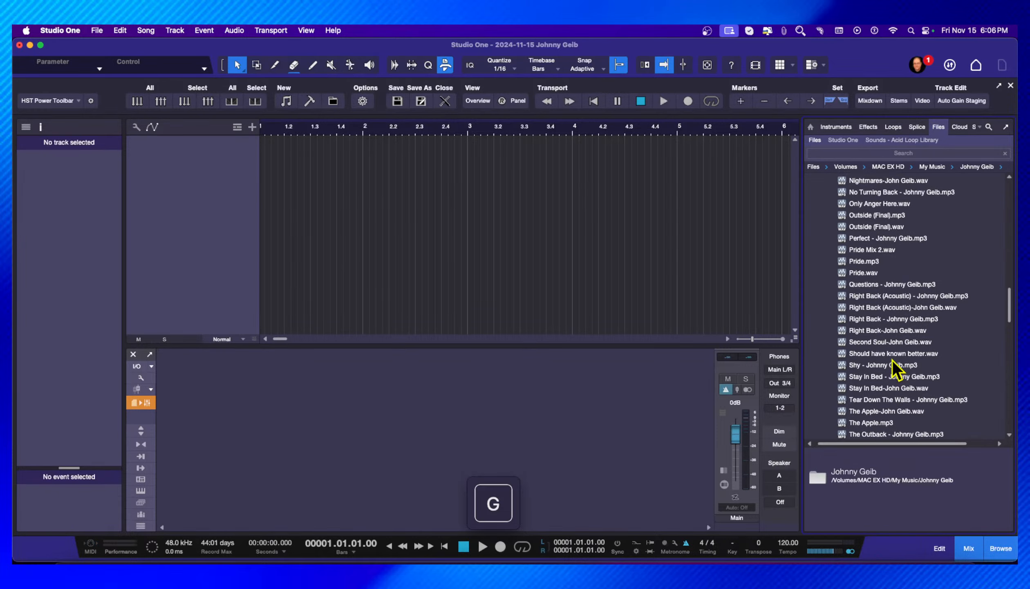
pyautogui.scroll(5, 893, 361)
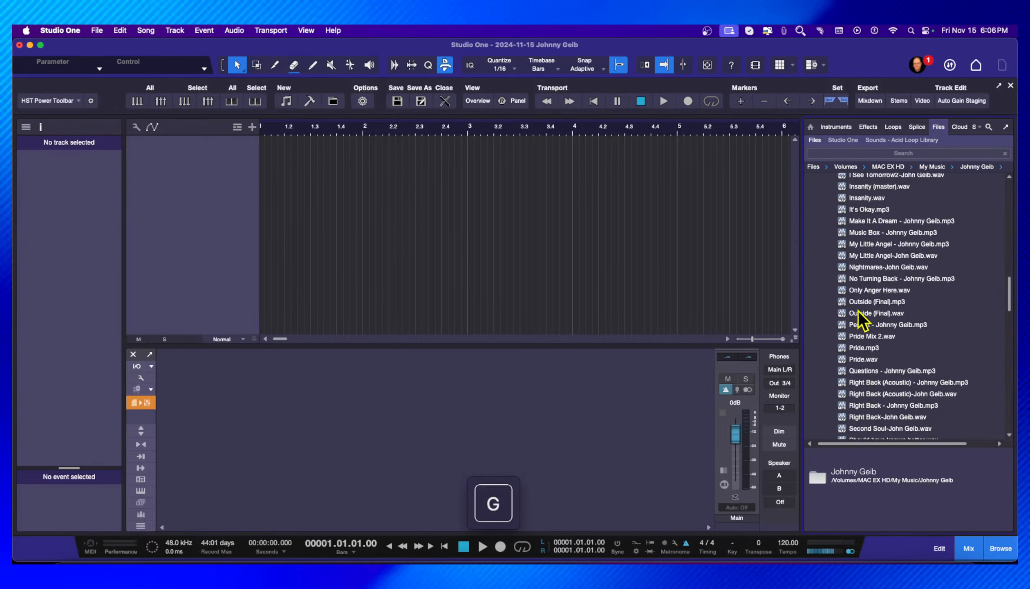
pyautogui.hscroll(2, 859, 313)
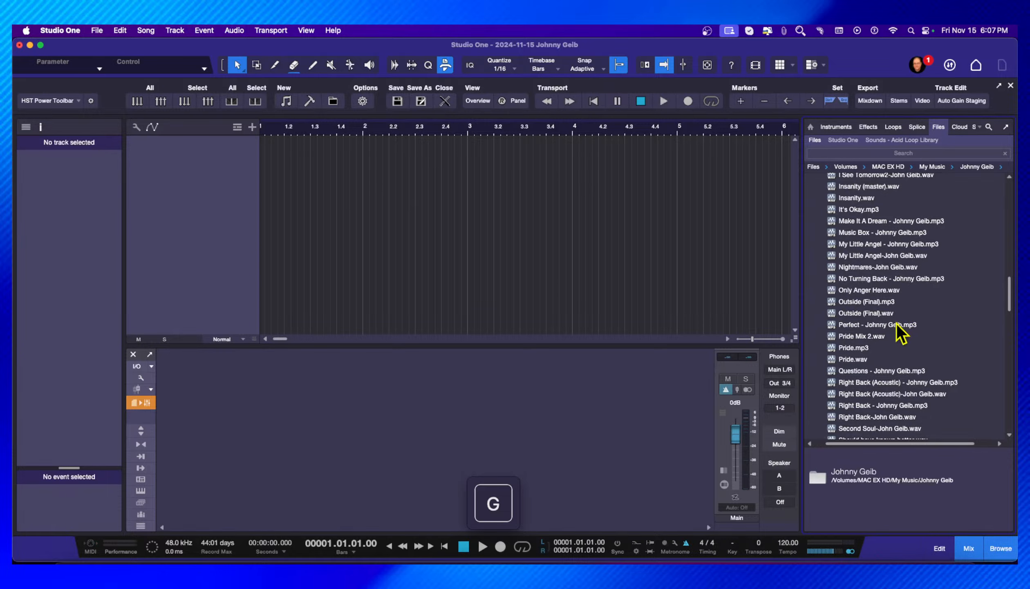
pyautogui.hscroll(1, 897, 331)
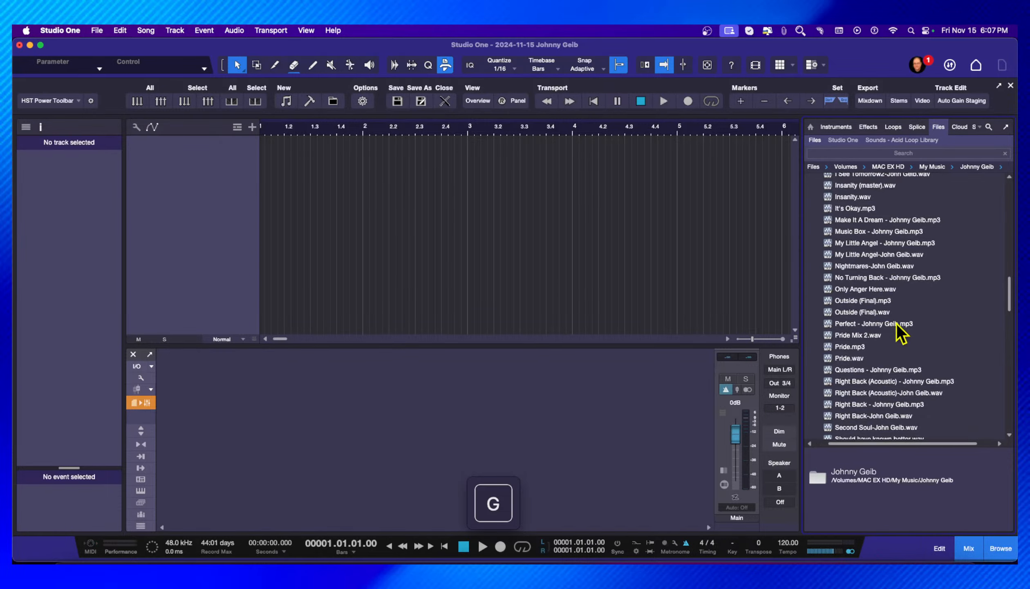
pyautogui.scroll(2, 897, 324)
pyautogui.hscroll(-2, 897, 324)
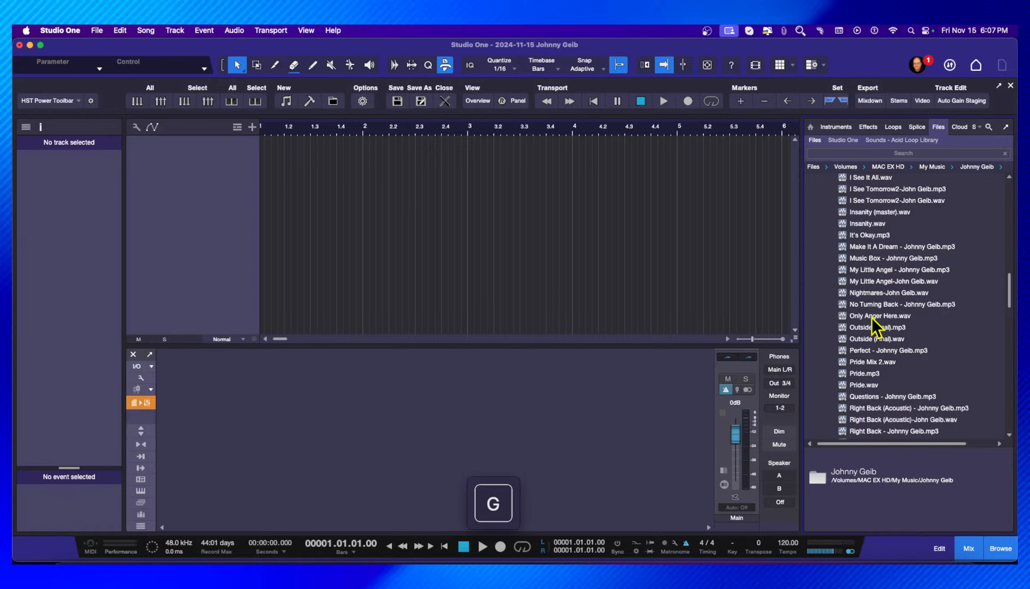
pyautogui.scroll(-5, 872, 318)
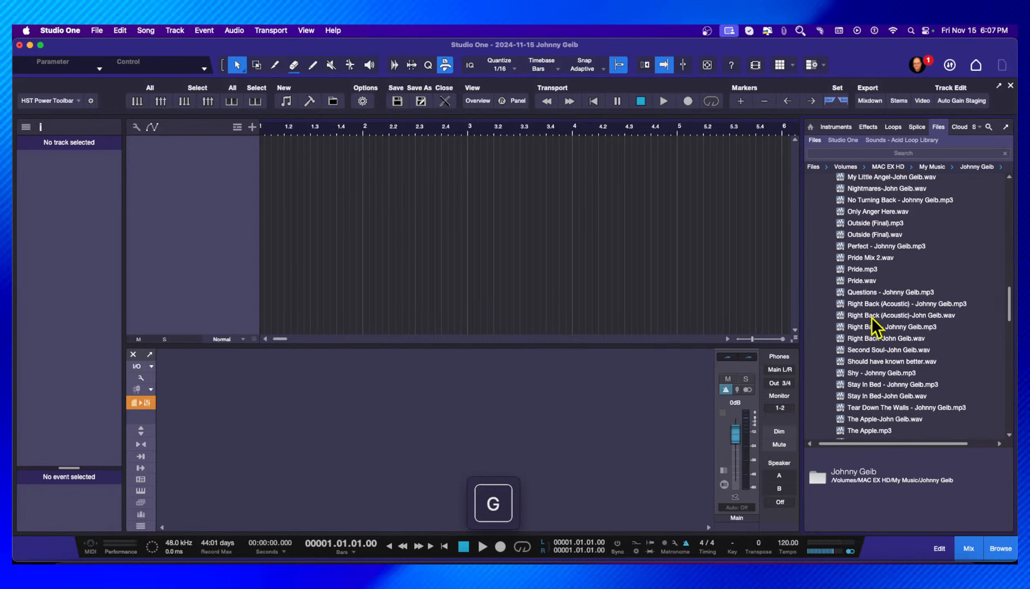
pyautogui.scroll(10, 872, 319)
pyautogui.scroll(8, 872, 320)
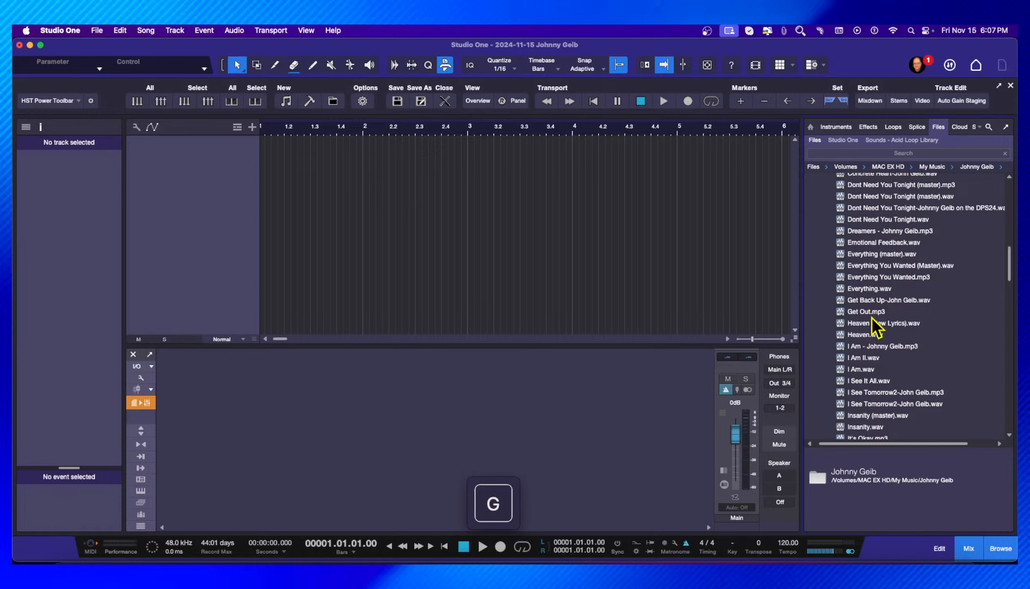
pyautogui.scroll(1, 928, 298)
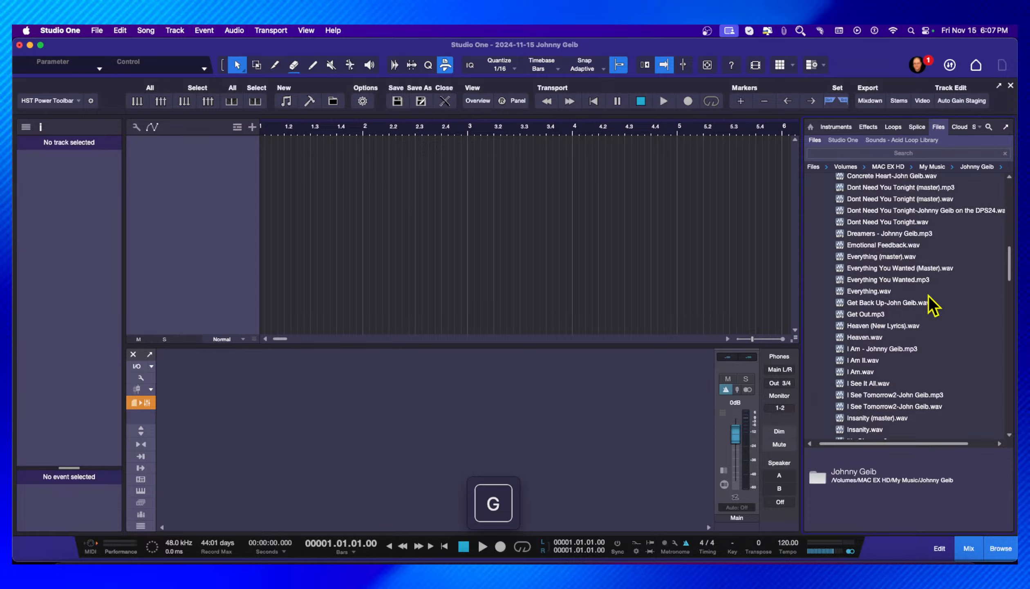
pyautogui.scroll(10, 929, 295)
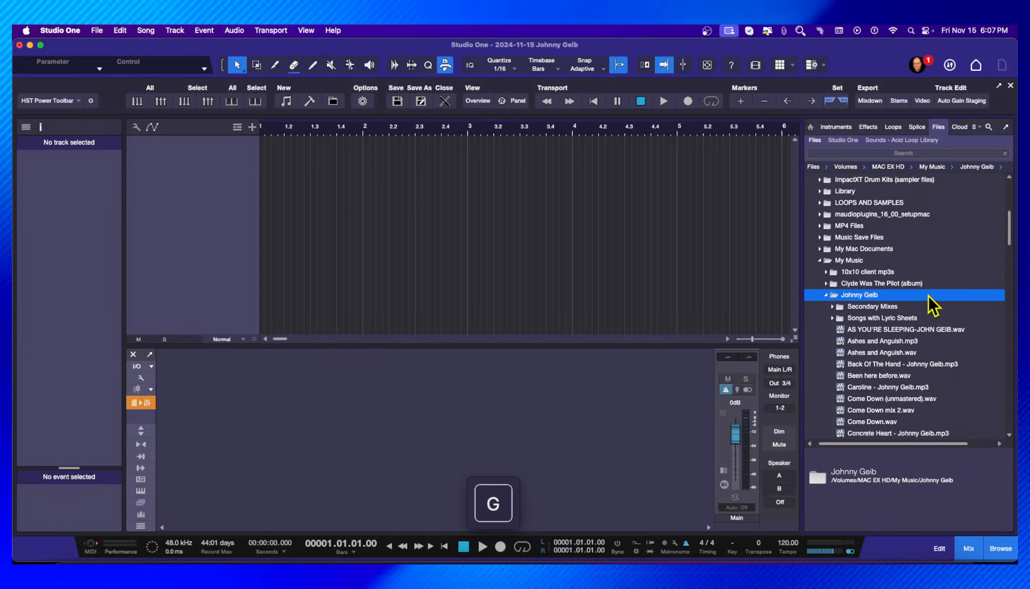
# - Collapse the artist's folder and look through the other song files in My Music
pyautogui.click(827, 295)
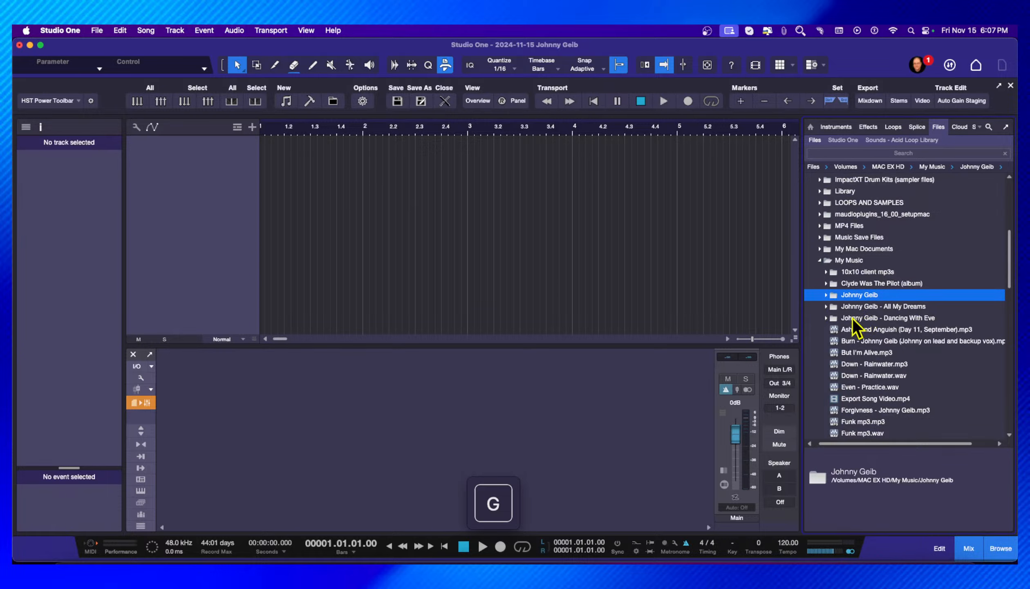
pyautogui.scroll(-10, 863, 350)
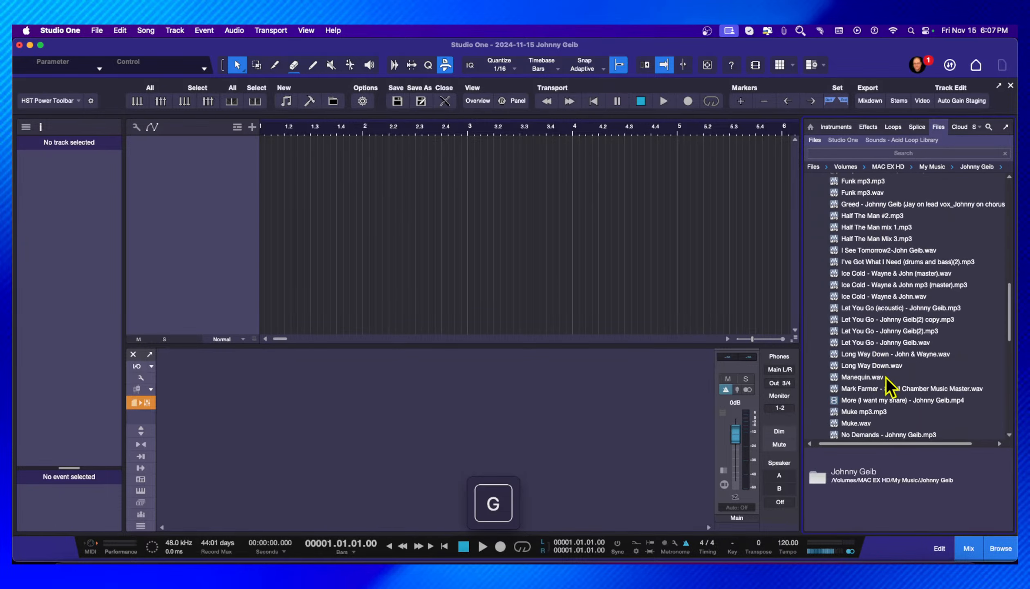
pyautogui.scroll(-3, 886, 372)
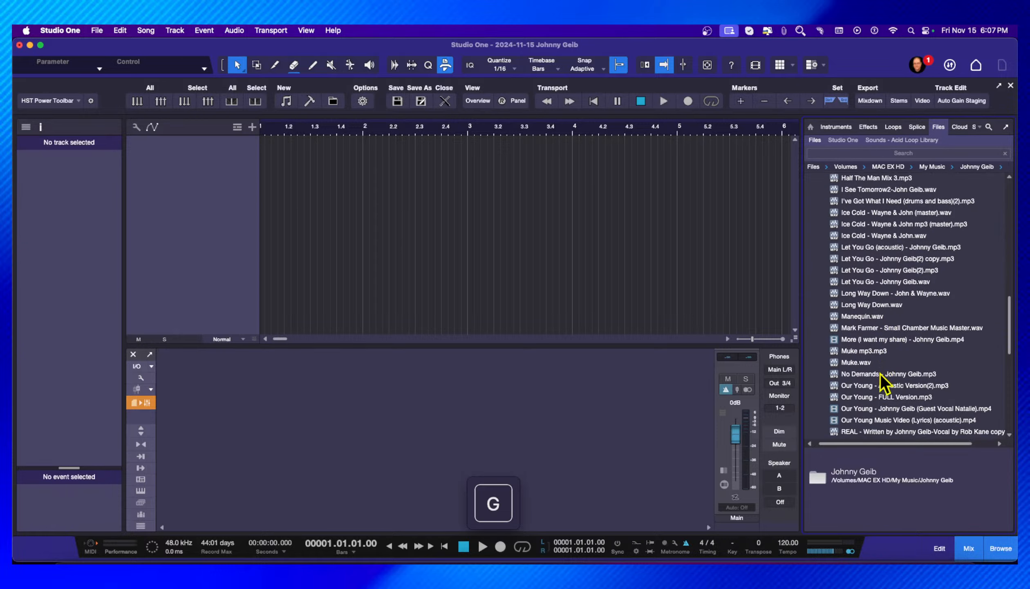
pyautogui.scroll(-2, 881, 373)
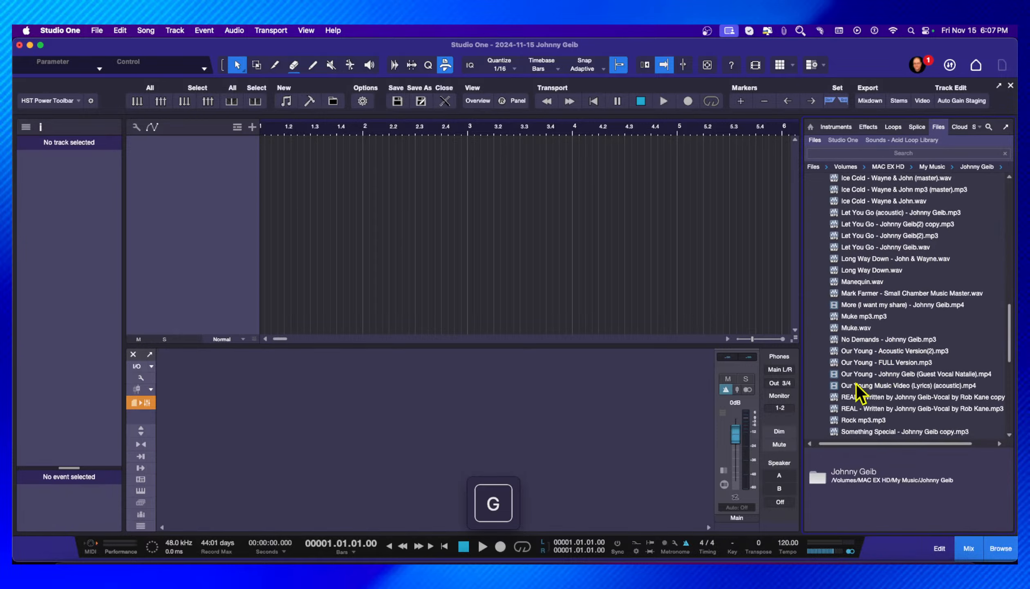
pyautogui.scroll(-6, 857, 386)
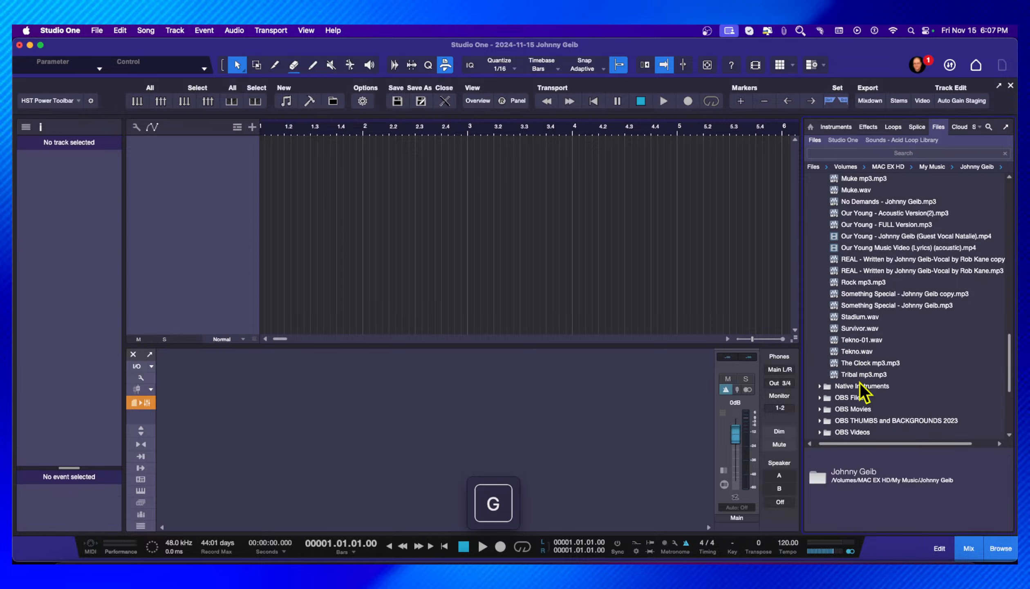
pyautogui.scroll(15, 860, 385)
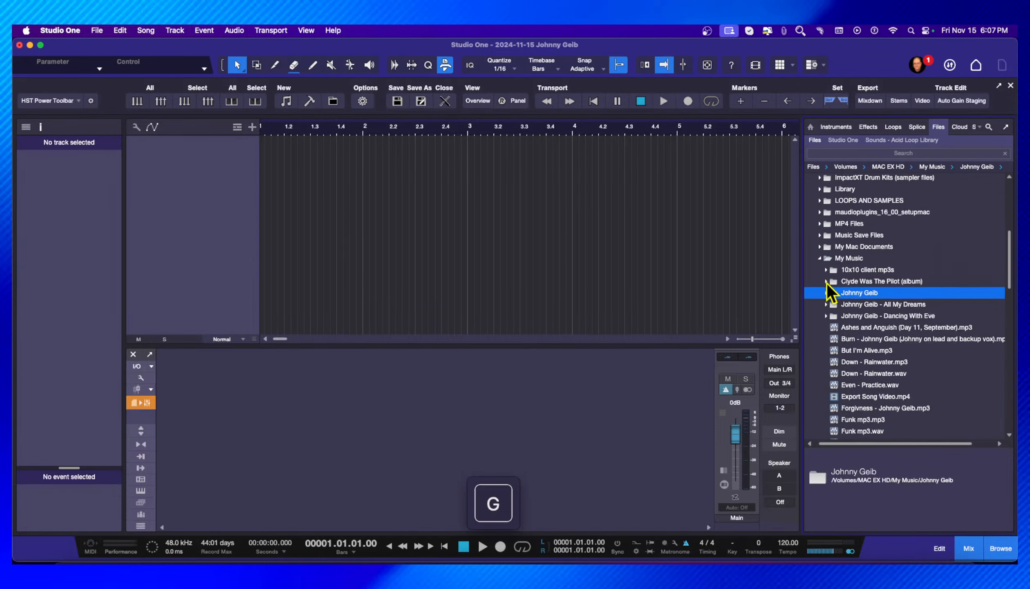
# - Expand the artist's folder again, add Outside (Final).mp3 to the empty arrangement starting at about 00001.01.04.00, and make its track taller
pyautogui.click(826, 293)
pyautogui.scroll(-10, 897, 336)
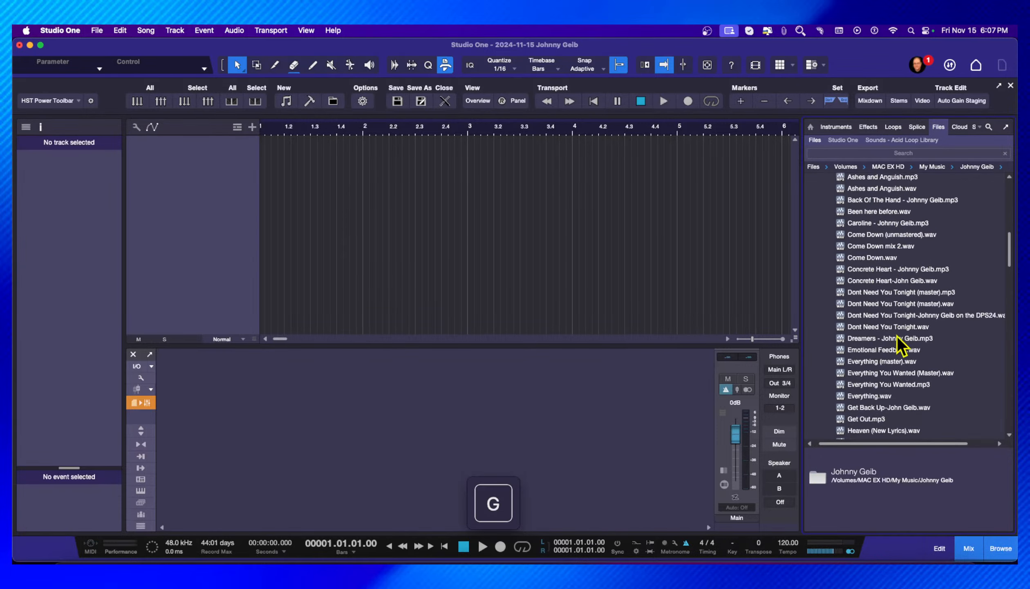
pyautogui.scroll(-5, 900, 346)
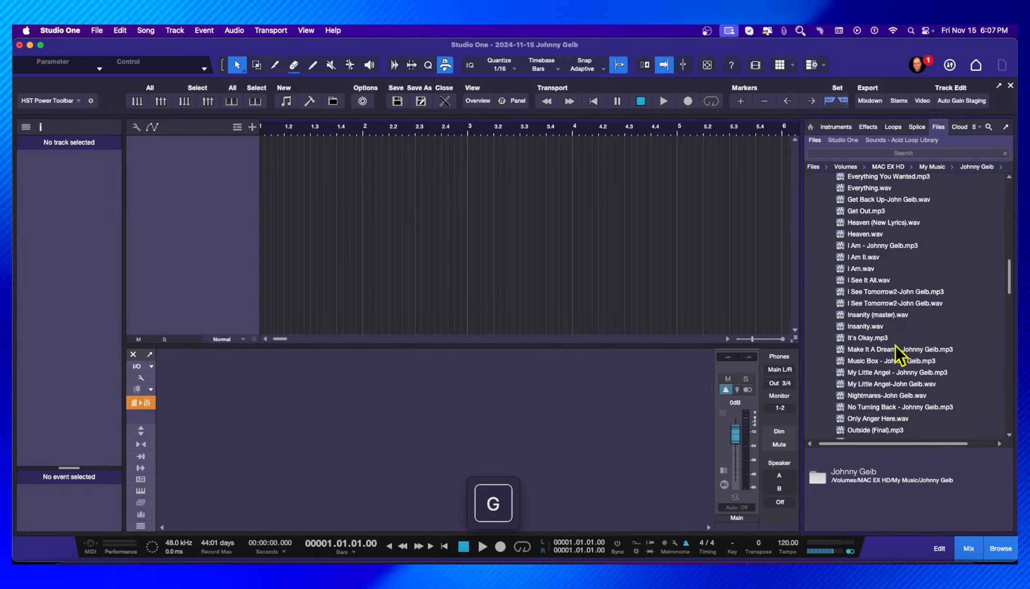
pyautogui.scroll(-4, 900, 355)
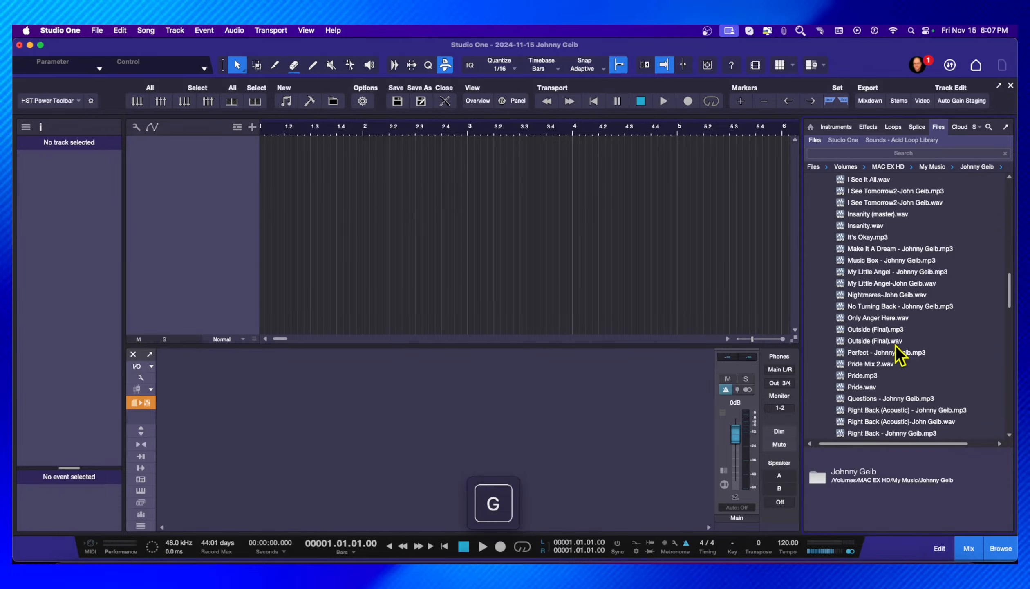
pyautogui.scroll(-2, 898, 355)
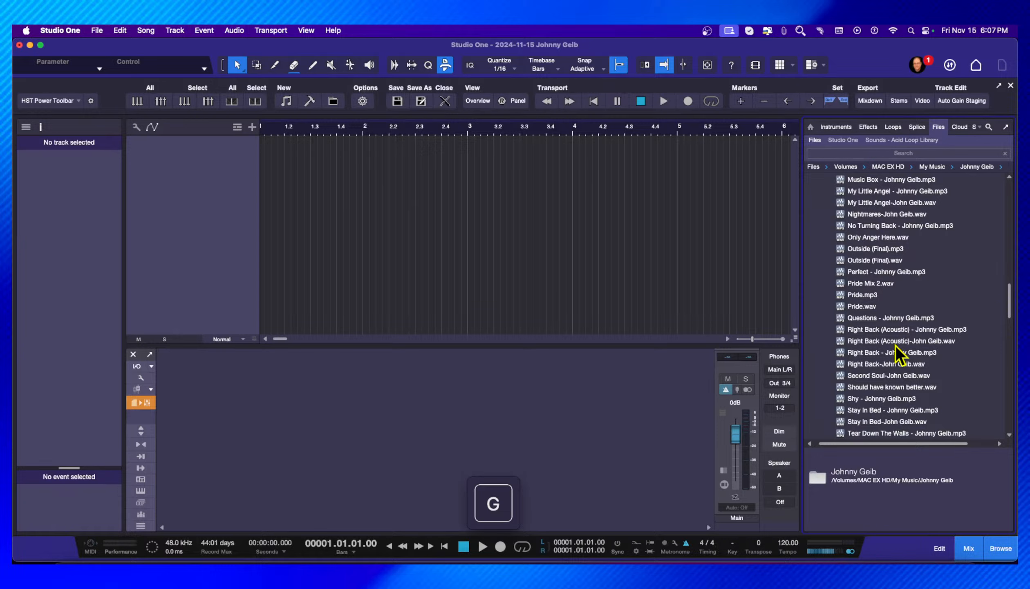
pyautogui.scroll(-2, 899, 355)
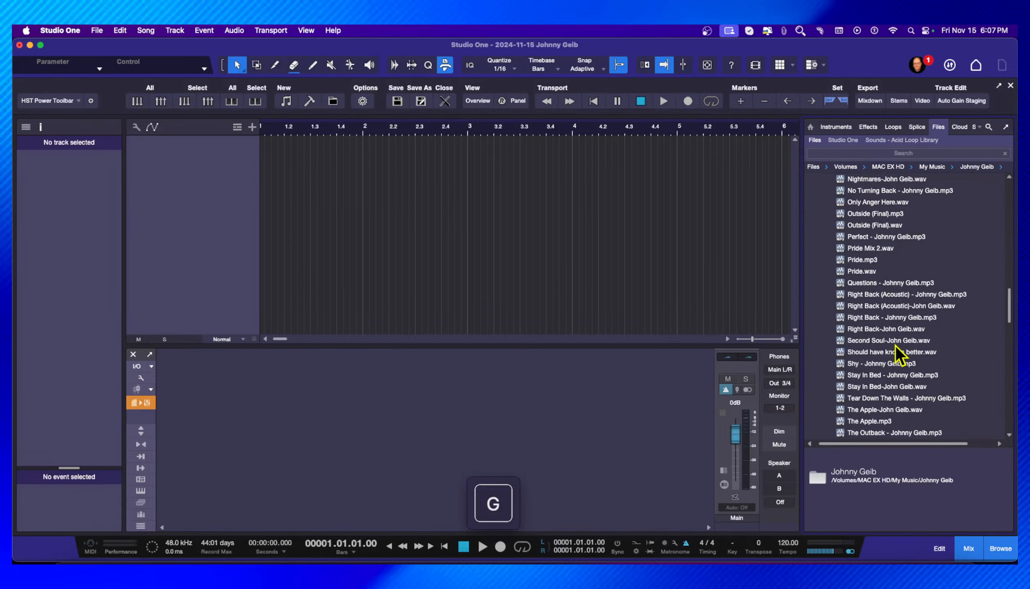
pyautogui.scroll(3, 899, 355)
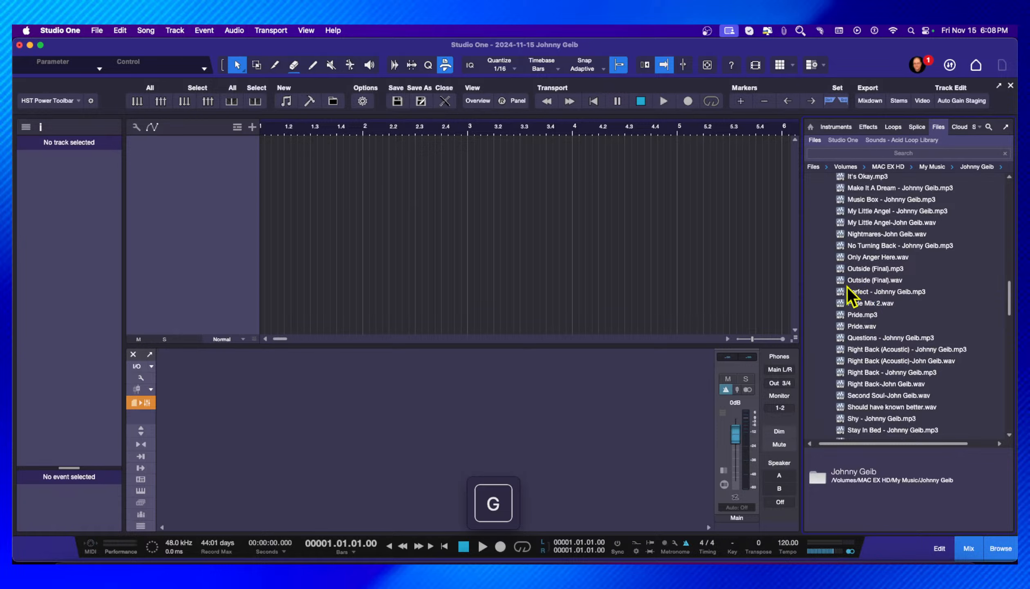
pyautogui.scroll(1, 865, 297)
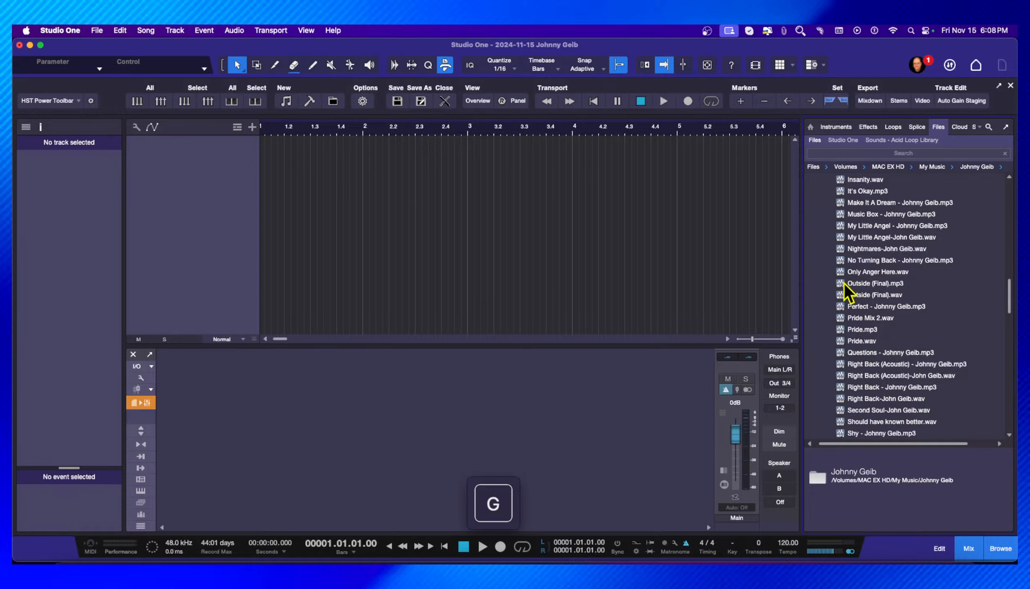
pyautogui.hscroll(-1, 843, 282)
pyautogui.moveTo(843, 284); pyautogui.dragTo(299, 255)
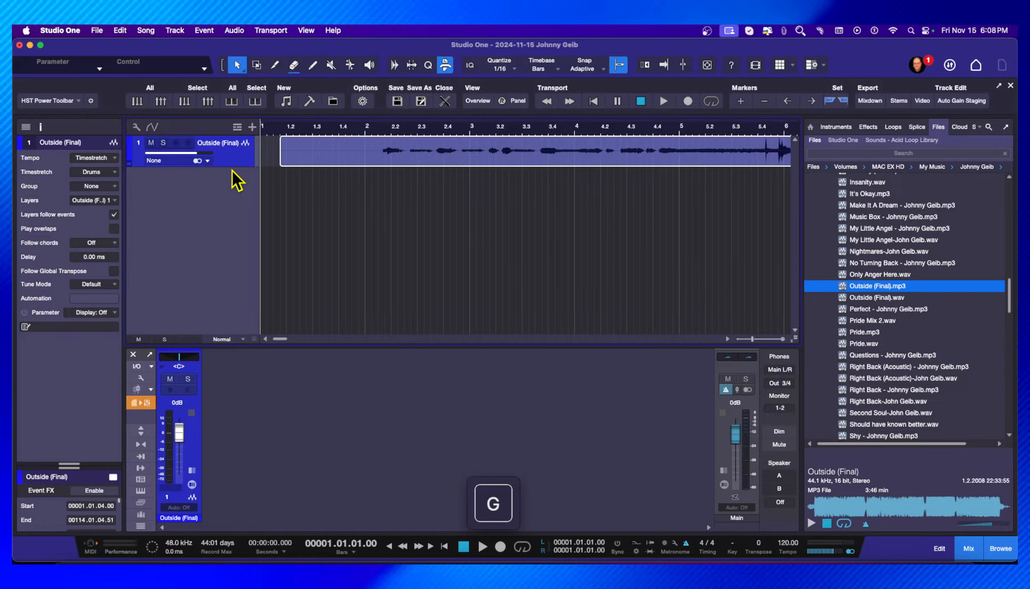
pyautogui.moveTo(232, 166); pyautogui.dragTo(231, 201)
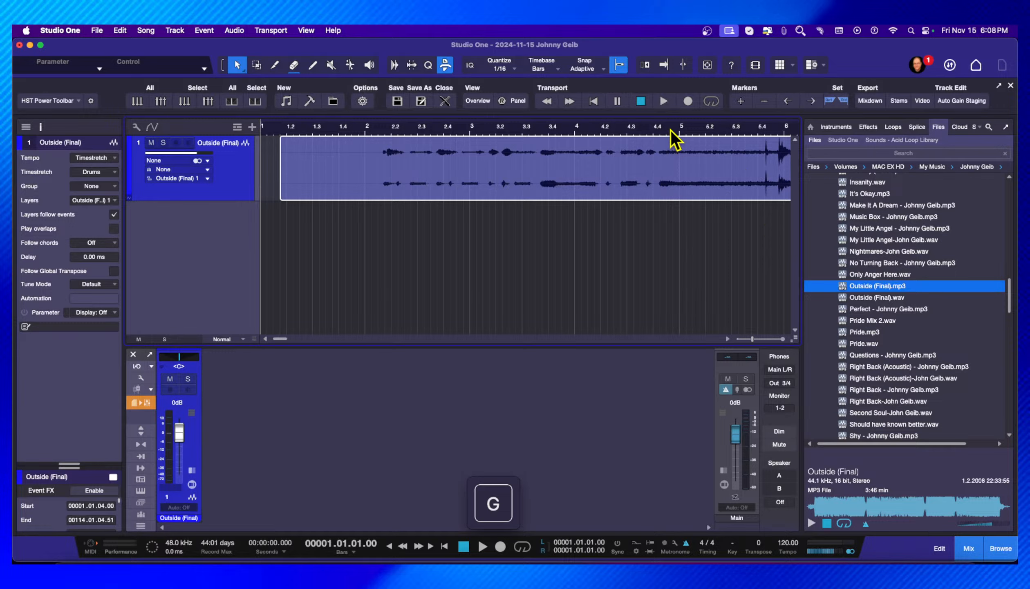
# - Play the song from about 00015.04.01.00 with the metronome toggled to compare its beat with the song grid
pyautogui.moveTo(673, 128); pyautogui.dragTo(534, 111)
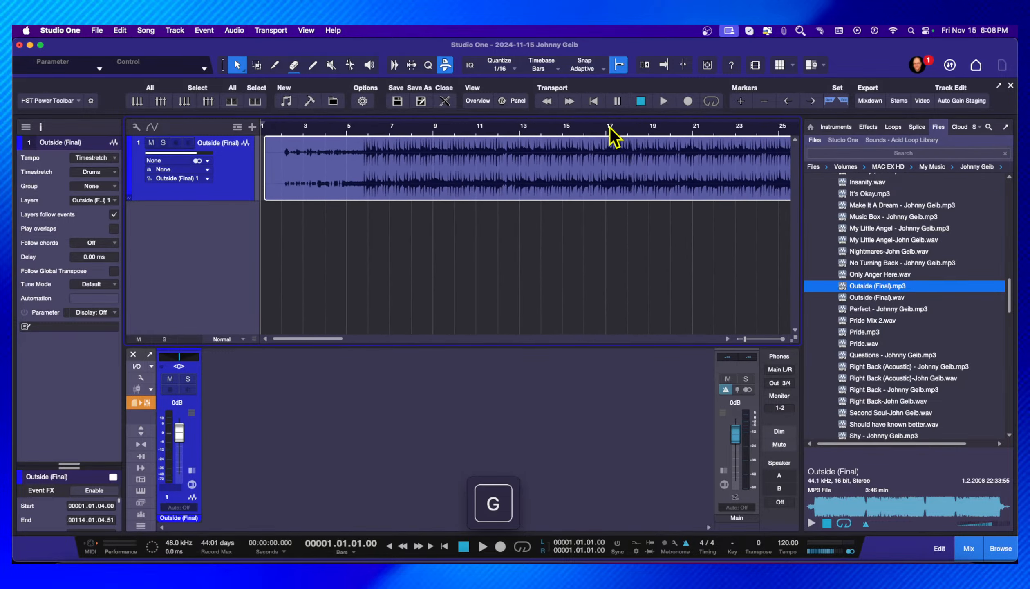
pyautogui.click(579, 131)
pyautogui.press('space')
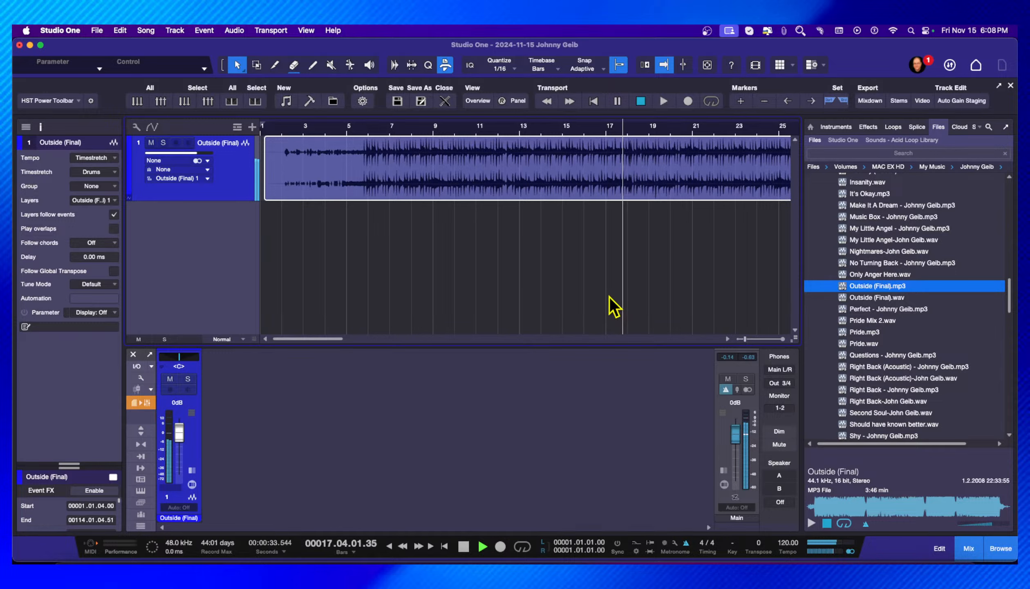
pyautogui.press('c')
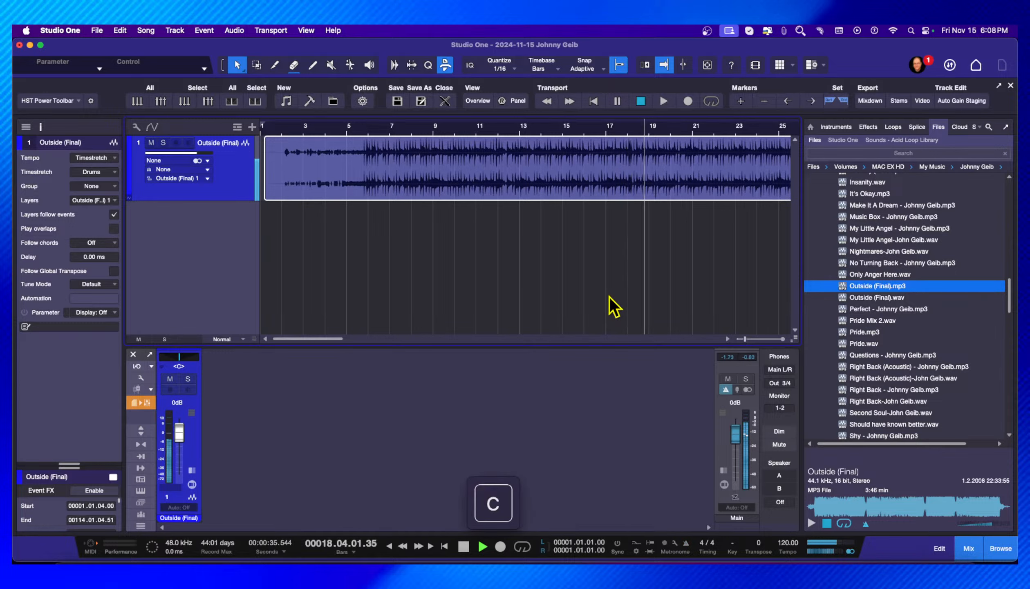
pyautogui.hscroll(1, 617, 295)
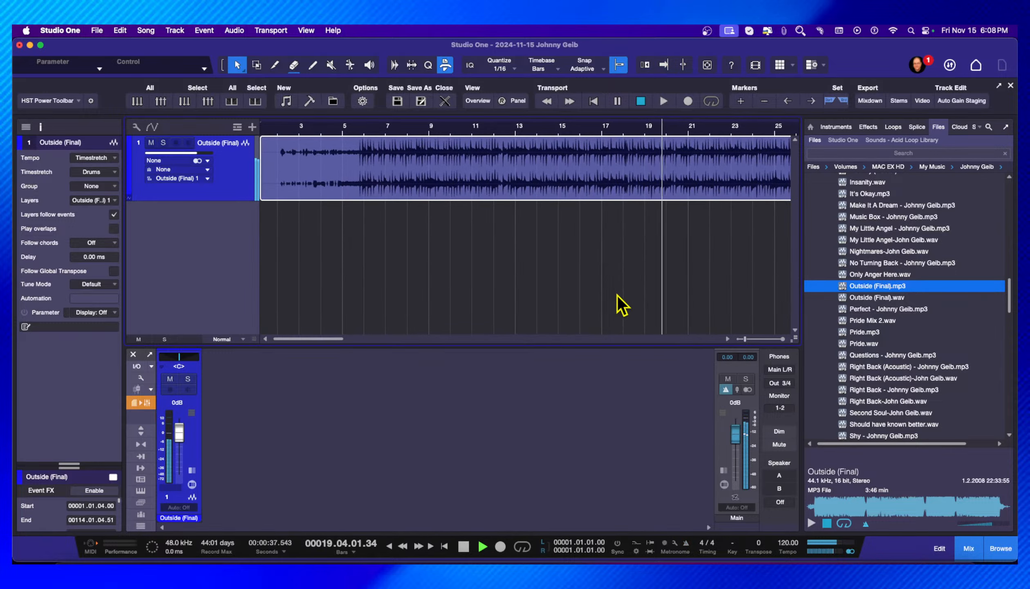
pyautogui.hscroll(1, 617, 295)
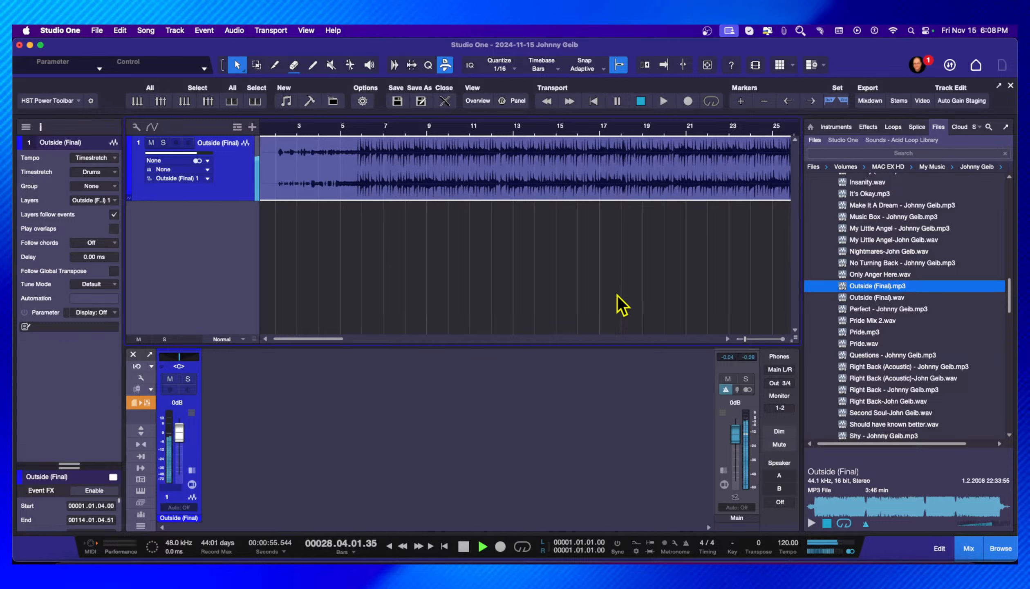
pyautogui.press('space')
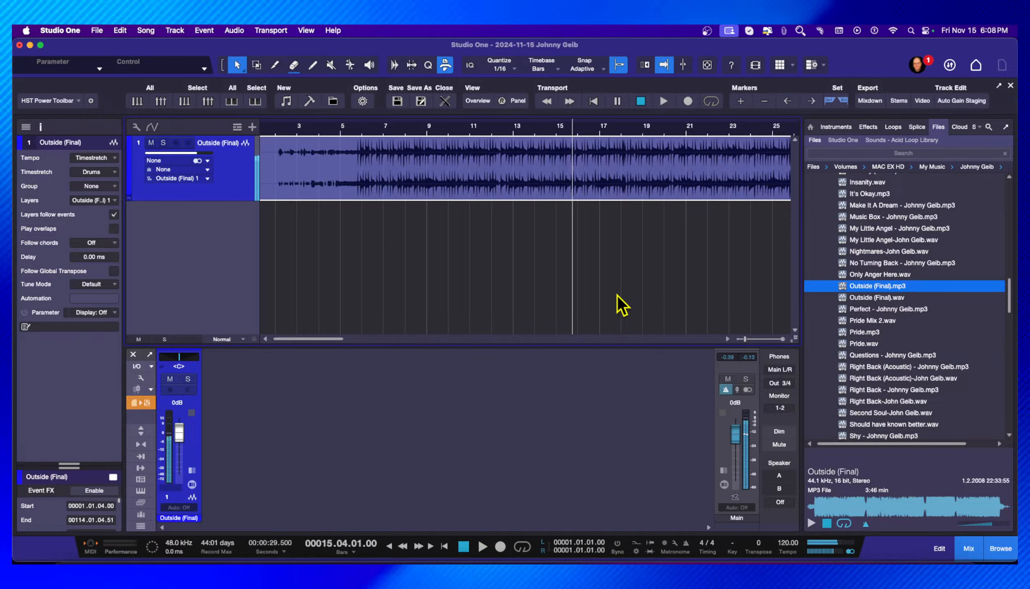
# - Place the playhead at 00006.02.01.00 and view the Outside (Final) event's available tempo commands without applying one
pyautogui.moveTo(572, 126); pyautogui.dragTo(616, 123)
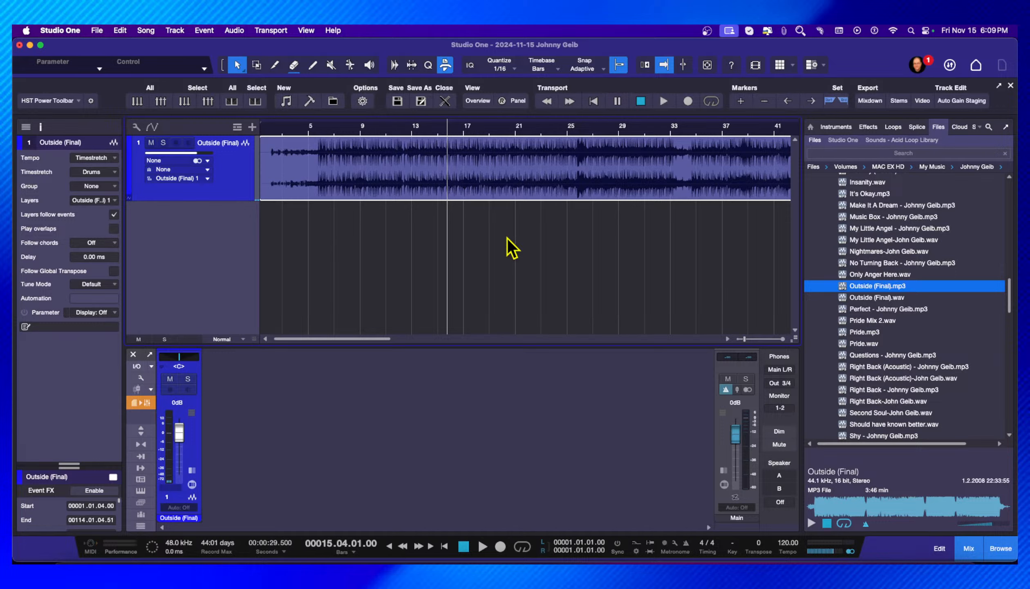
pyautogui.click(324, 128)
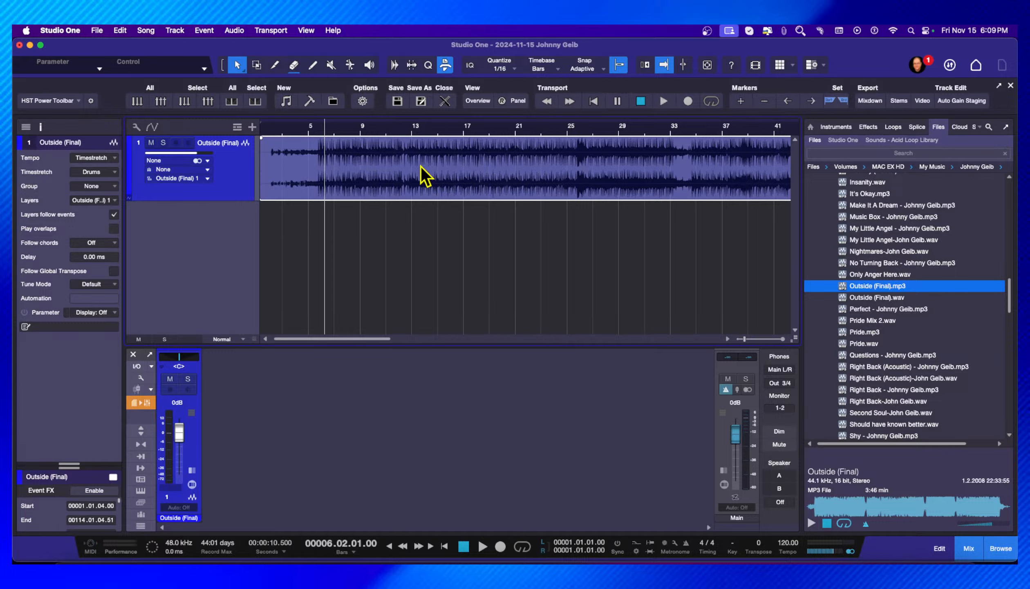
pyautogui.hscroll(-1, 421, 166)
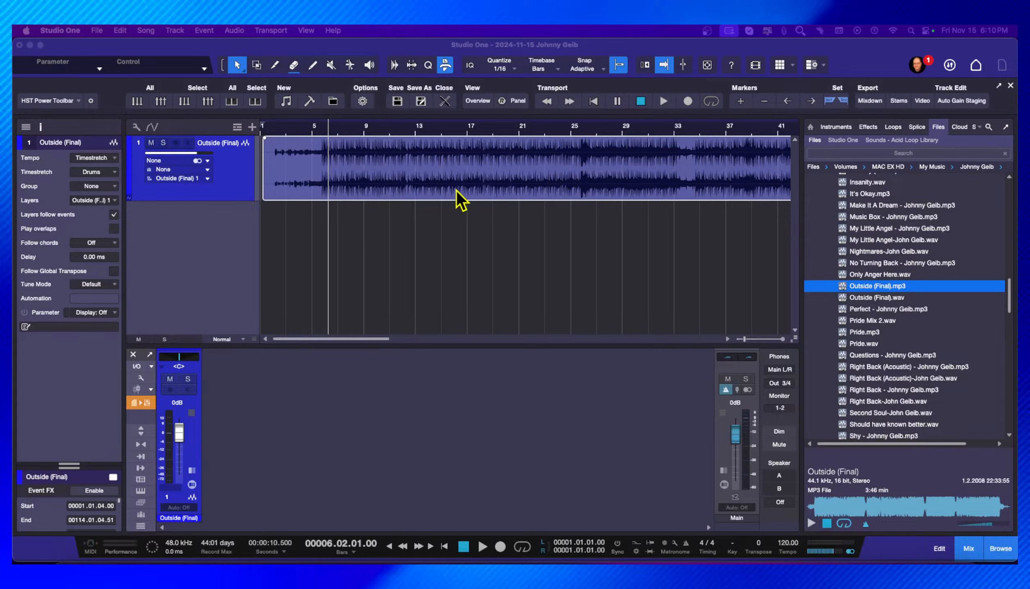
pyautogui.rightClick(378, 163)
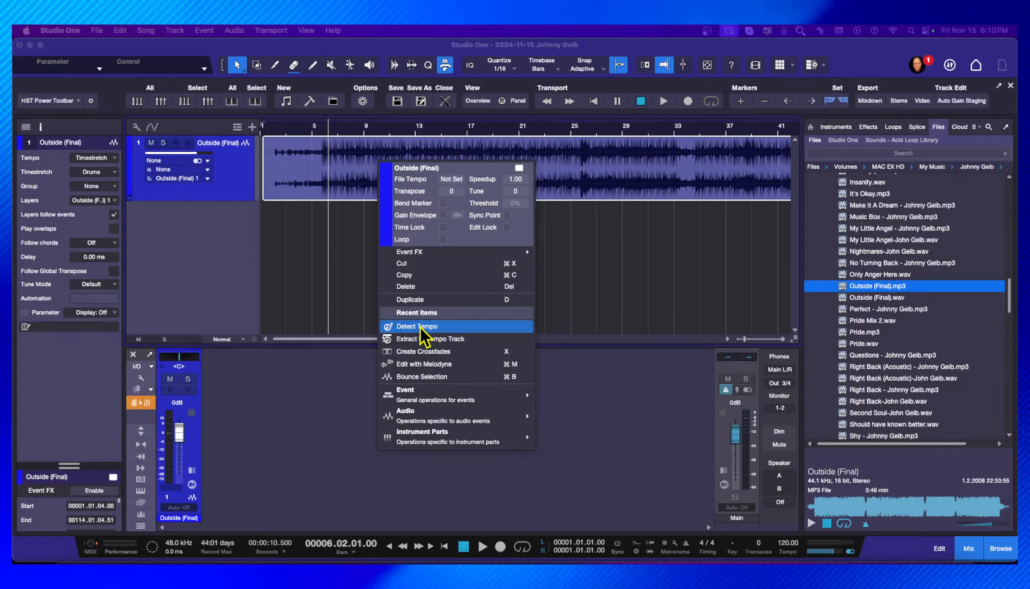
pyautogui.click(535, 268)
# - Play the song's intro twice from 00001.04.03.00 to locate the first beat
pyautogui.moveTo(273, 126); pyautogui.dragTo(362, 161)
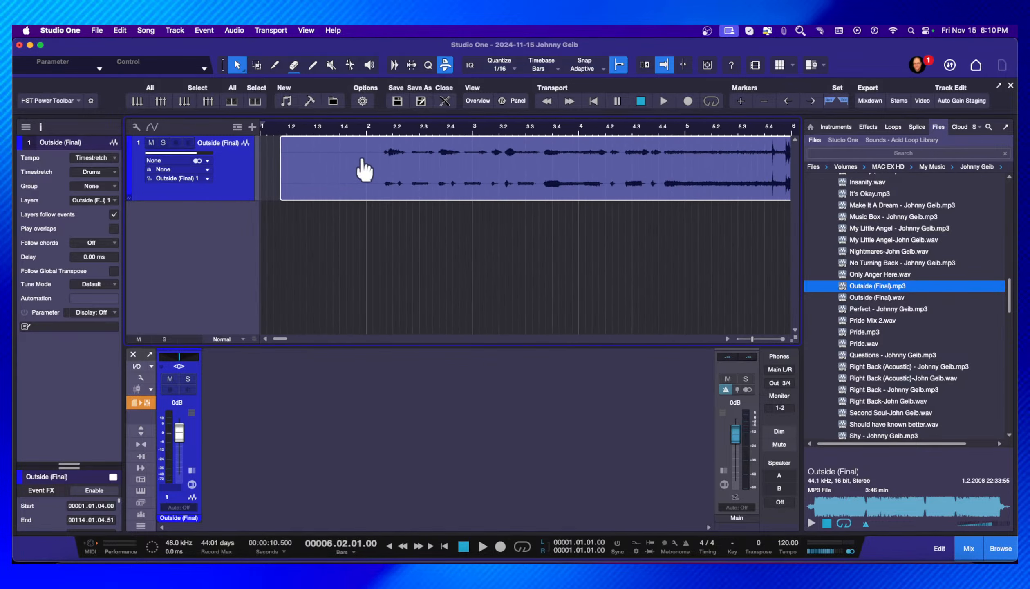
pyautogui.click(352, 131)
pyautogui.press('space')
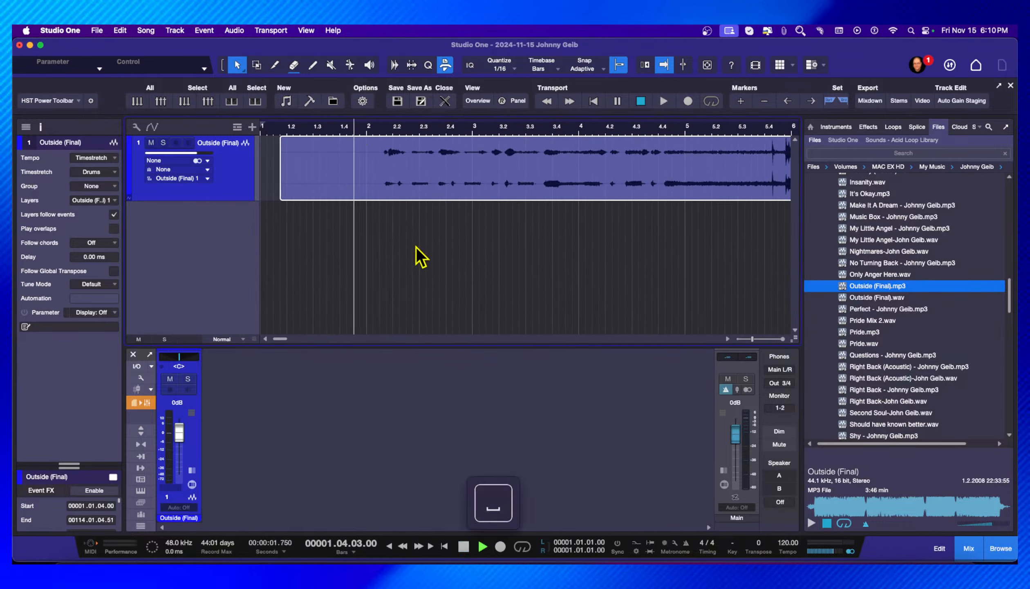
pyautogui.press('space')
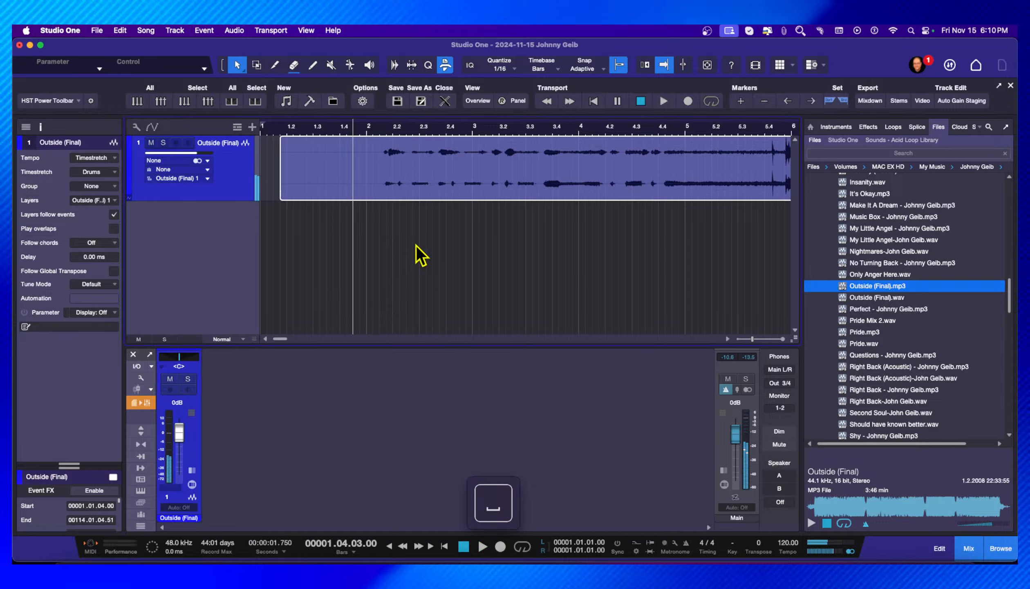
pyautogui.press('space')
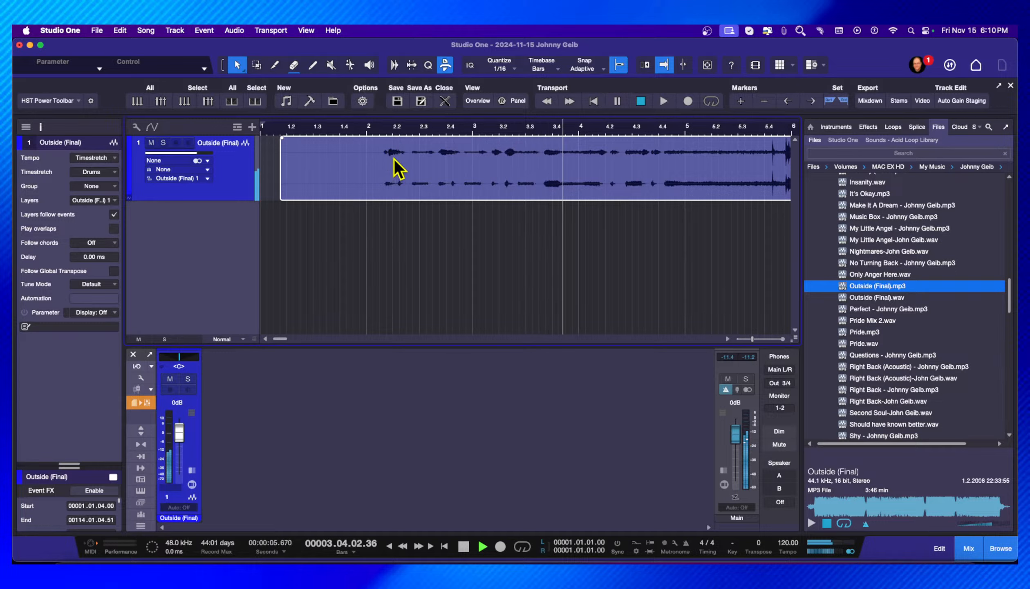
pyautogui.press('space')
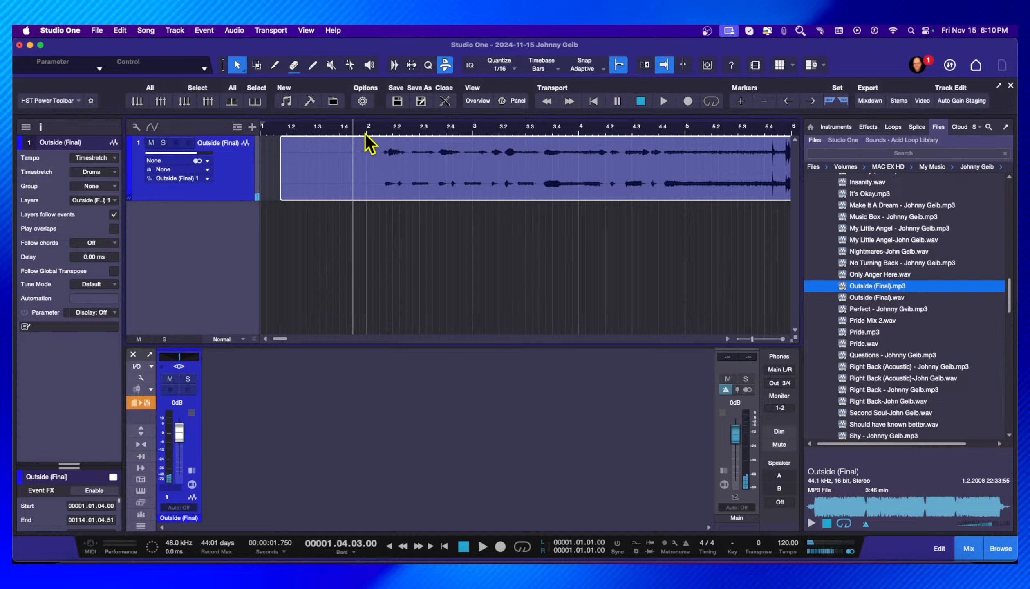
# - With snapping off, trim the silence before the first beat so the Outside (Final) event starts at 00002.01.03.79
pyautogui.moveTo(361, 128); pyautogui.dragTo(381, 134)
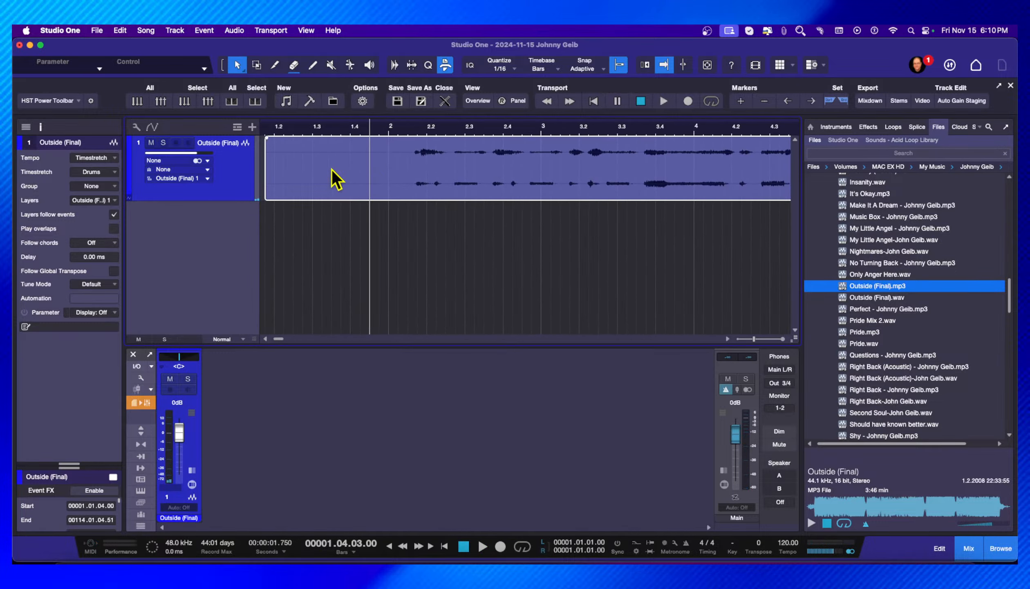
pyautogui.moveTo(266, 169); pyautogui.dragTo(408, 175)
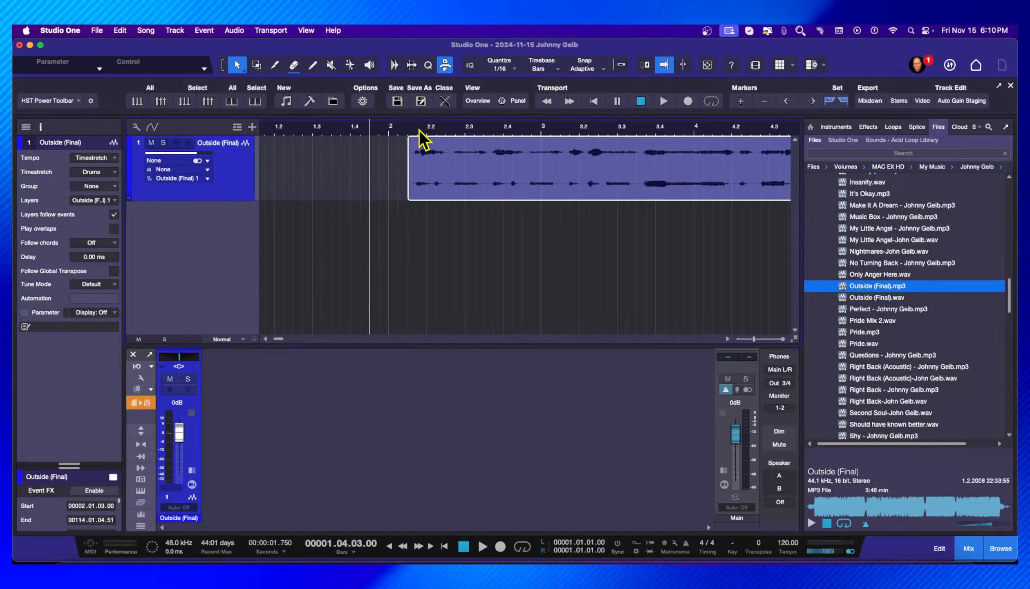
pyautogui.moveTo(419, 130); pyautogui.dragTo(422, 181)
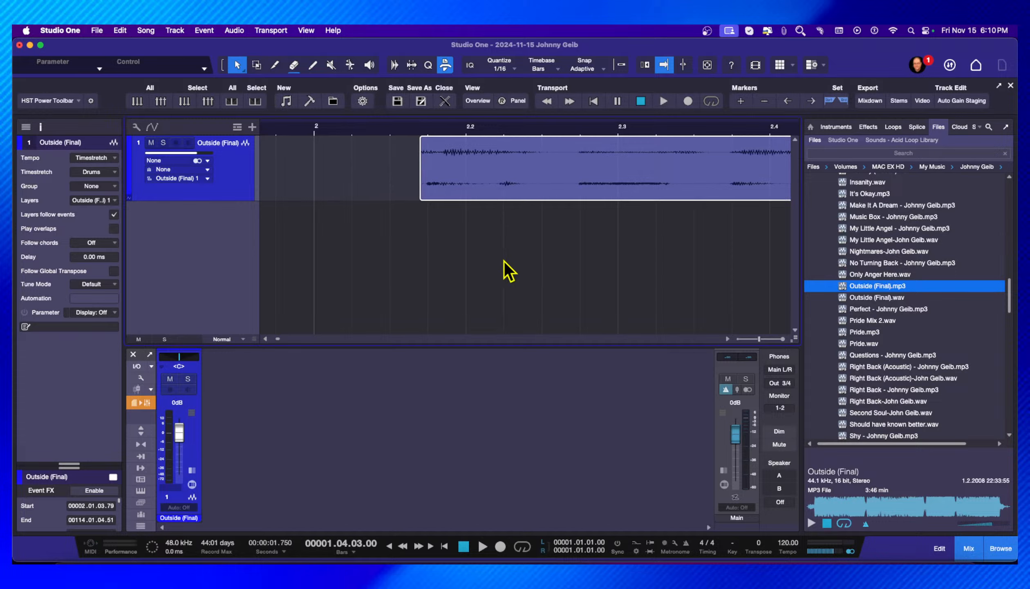
# - Turn snapping on, move the trimmed event's start to 00002.01.01.00, and play back its opening
pyautogui.click(618, 66)
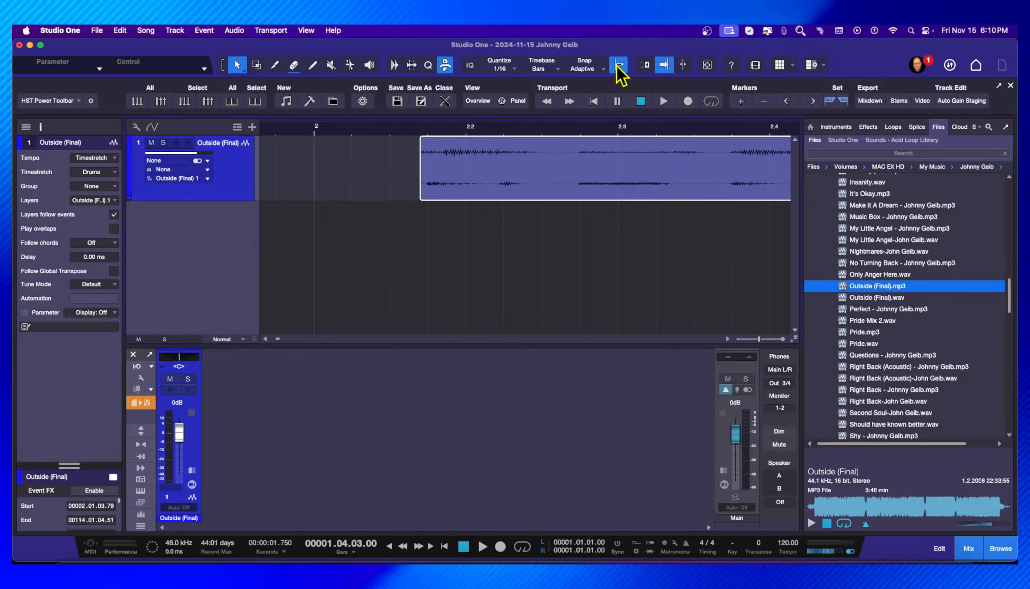
pyautogui.moveTo(545, 175); pyautogui.dragTo(443, 102)
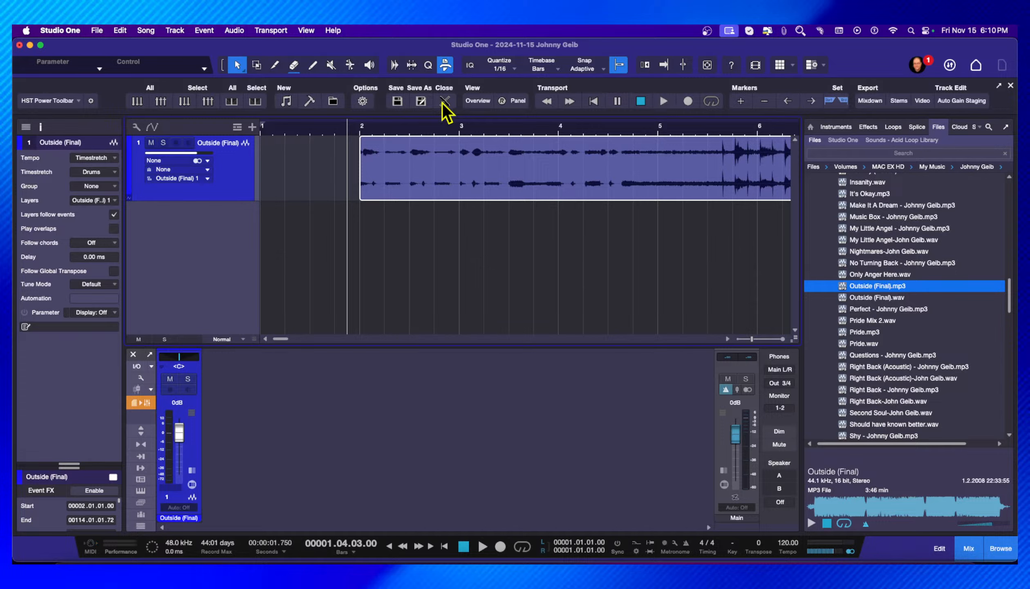
pyautogui.press('space')
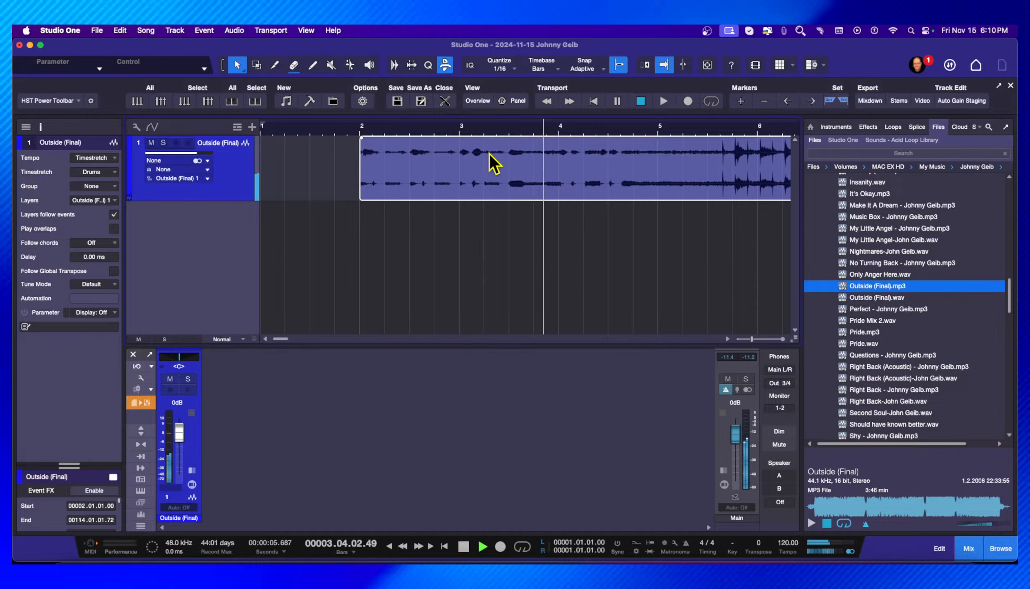
pyautogui.press('space')
# - Show the Tempo track and extract the Outside (Final) event's tempo to it
pyautogui.click(238, 128)
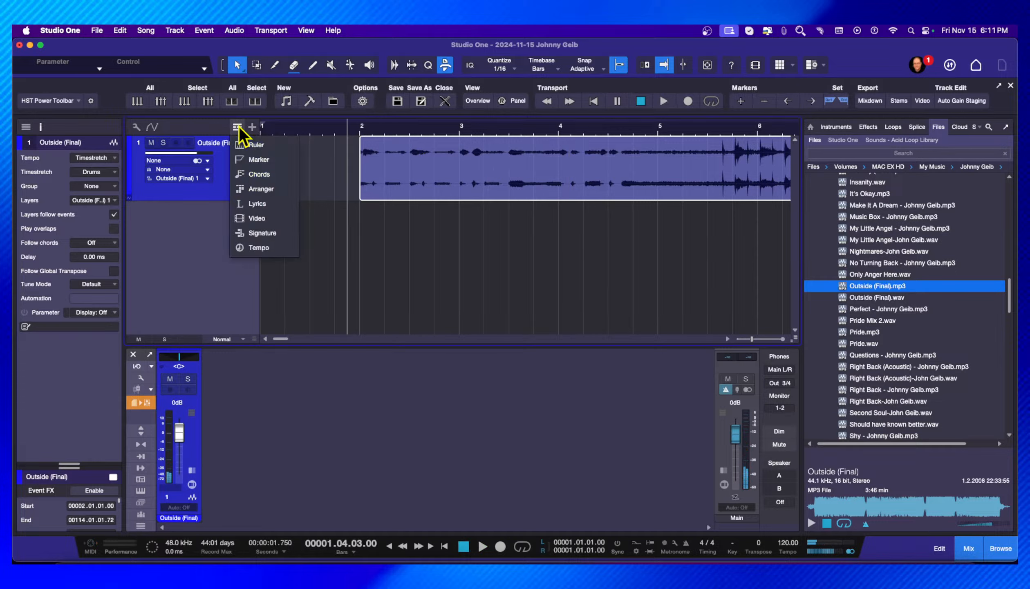
pyautogui.click(259, 248)
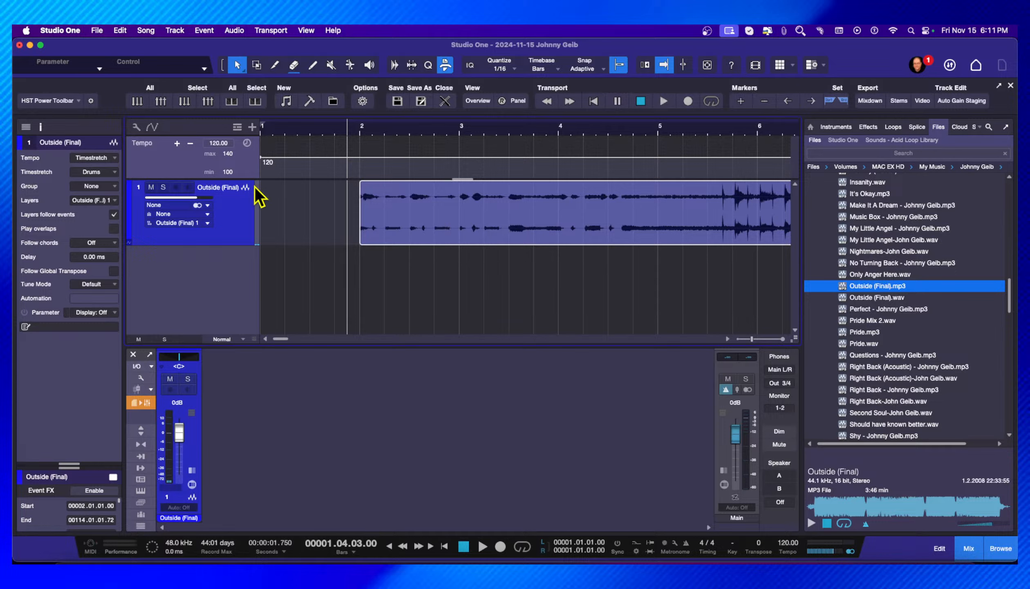
pyautogui.rightClick(465, 208)
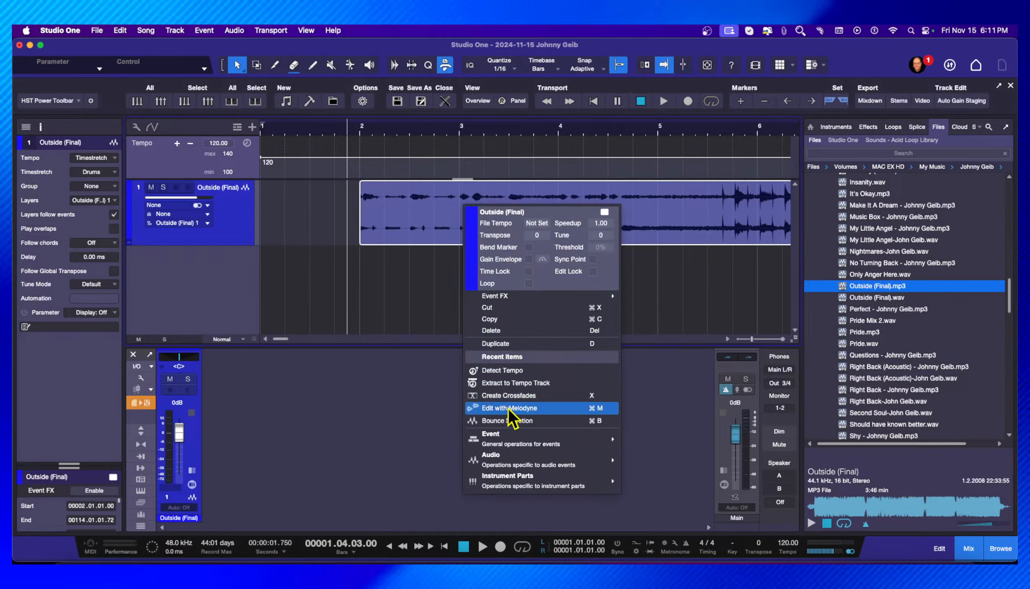
pyautogui.click(504, 383)
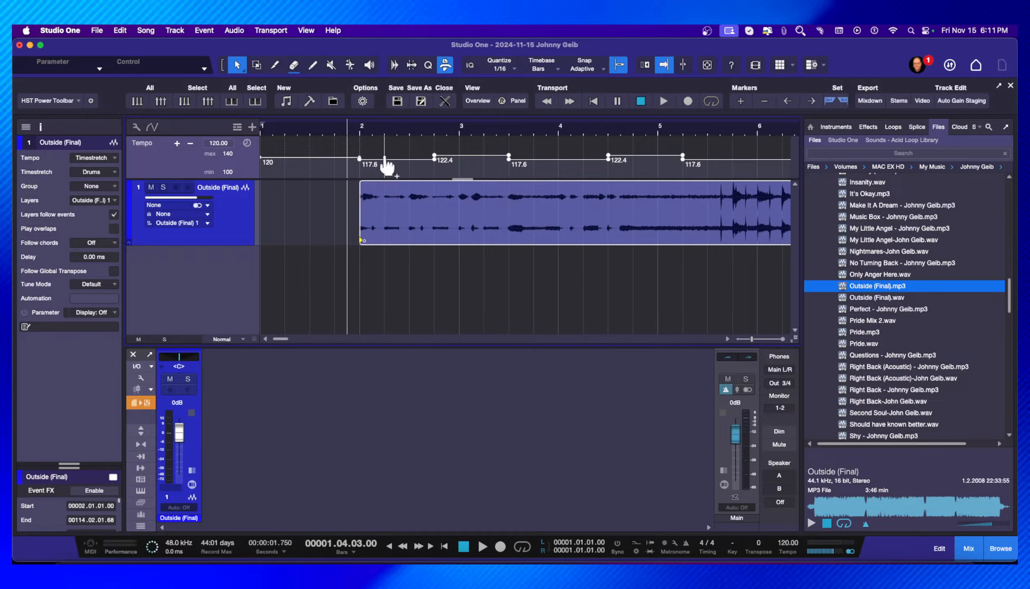
# - Enlarge the event inspector to show File Tempo and examine the extracted tempo changes along the Tempo track
pyautogui.moveTo(458, 127); pyautogui.dragTo(456, 123)
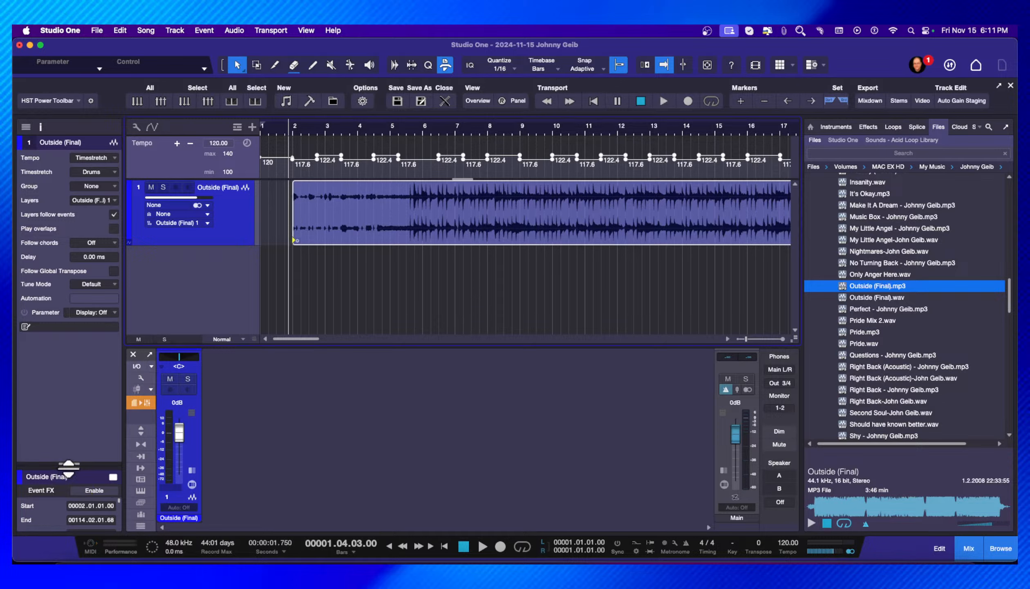
pyautogui.moveTo(69, 467); pyautogui.dragTo(92, 307)
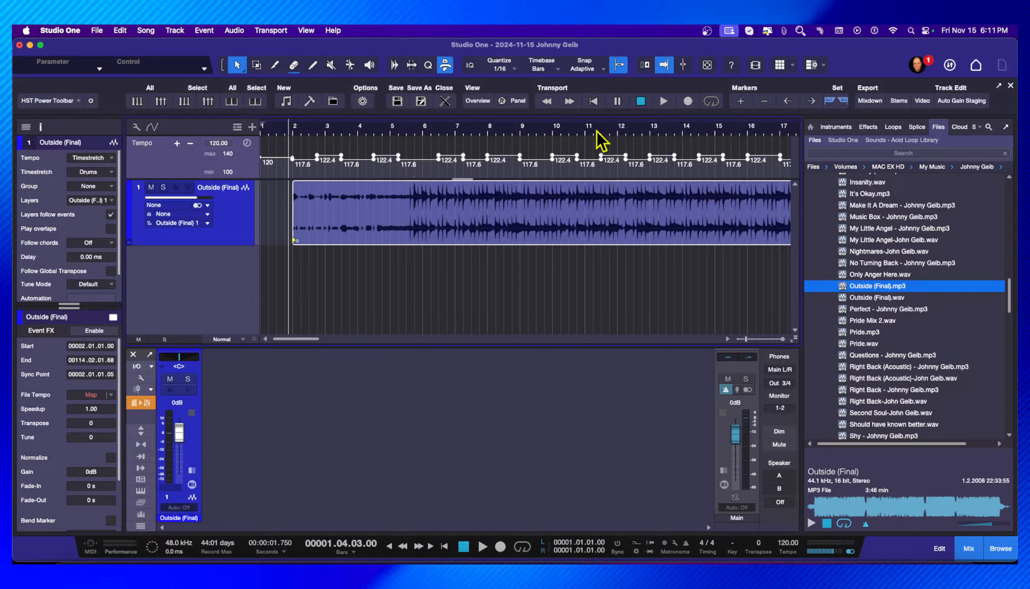
pyautogui.scroll(-8, 602, 126)
pyautogui.scroll(3, 603, 123)
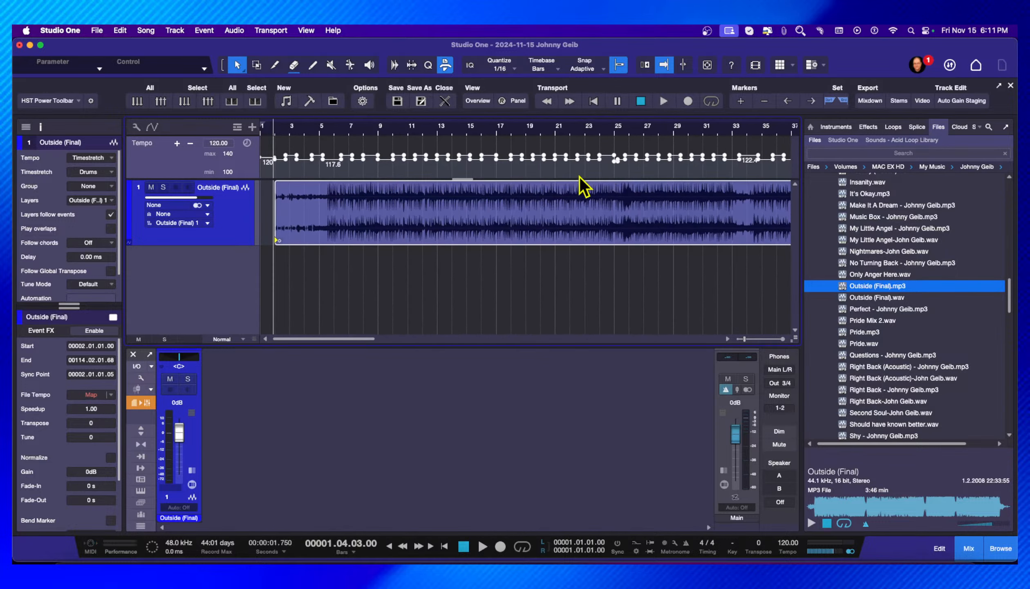
pyautogui.scroll(5, 367, 132)
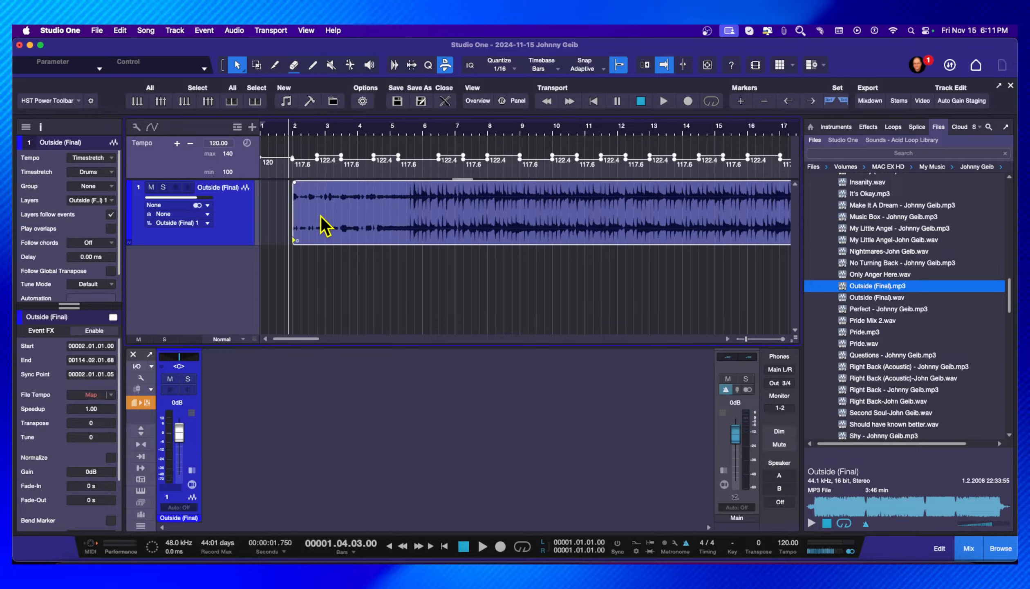
# - Play the tempo-mapped song from 00001.04.03.00 and from around bars 28 and 23 to check the click against the beat
pyautogui.press('space')
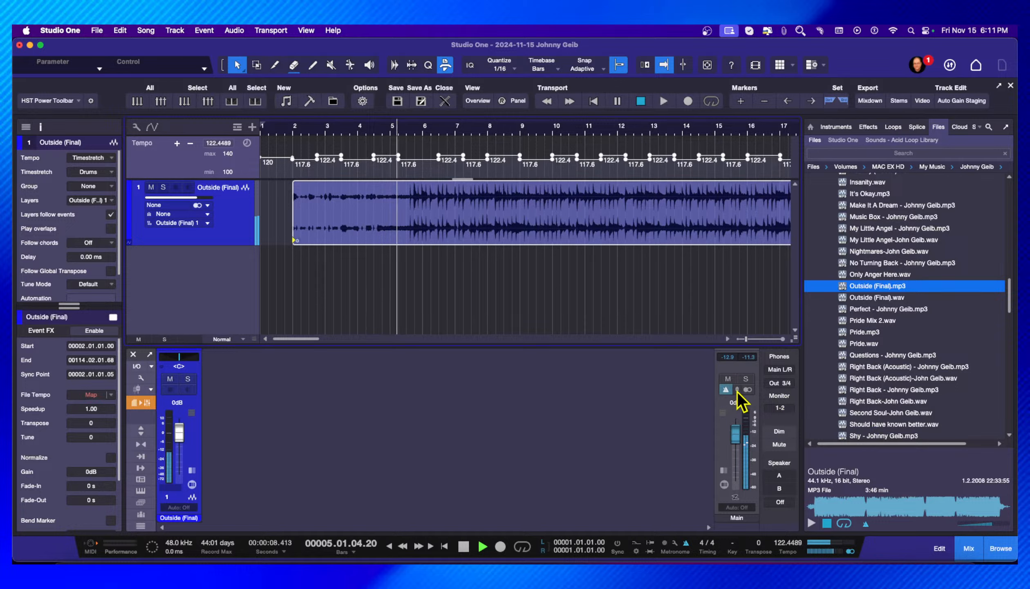
pyautogui.moveTo(737, 390)
pyautogui.mouseDown()
pyautogui.moveTo(739, 418)
pyautogui.moveTo(740, 395)
pyautogui.mouseUp()
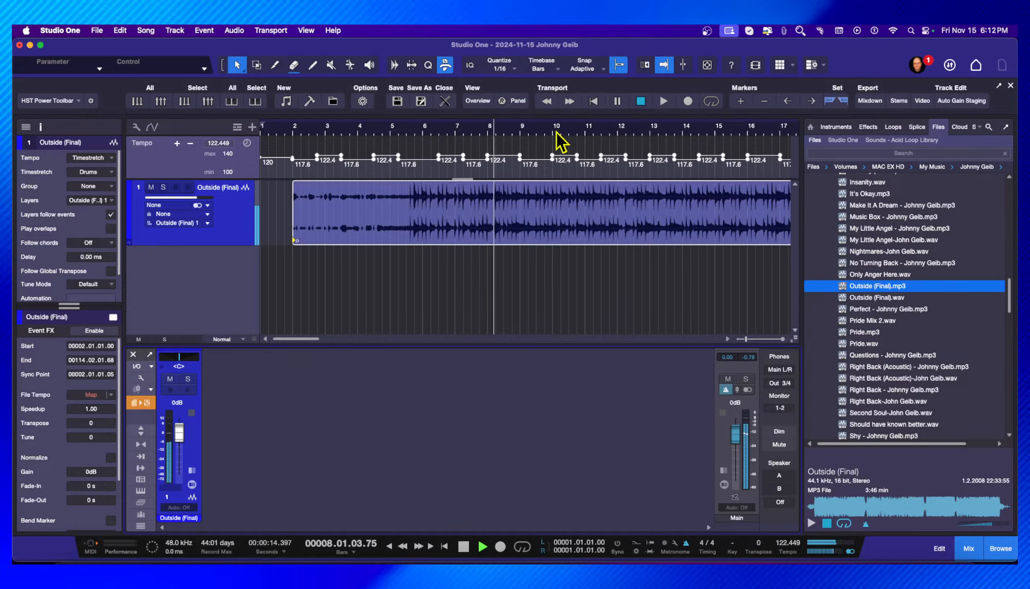
pyautogui.moveTo(555, 131); pyautogui.dragTo(615, 157)
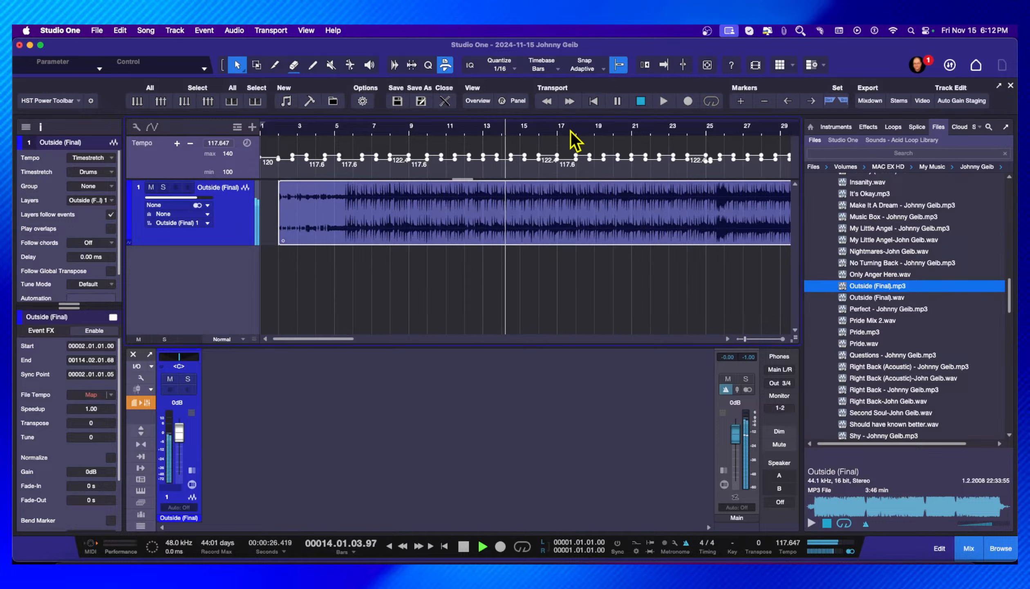
pyautogui.scroll(-5, 550, 125)
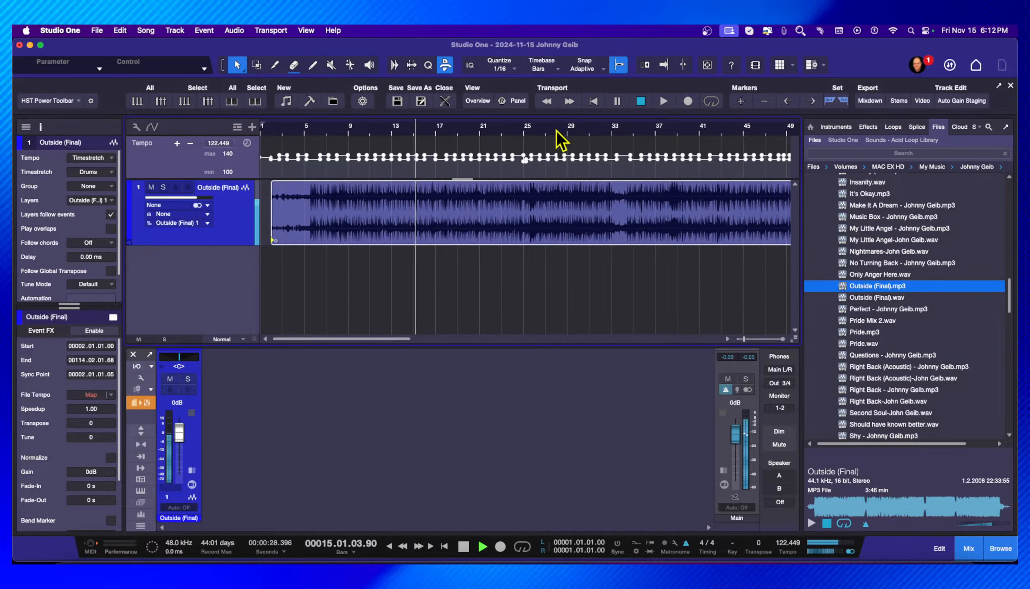
pyautogui.click(557, 130)
pyautogui.scroll(5, 531, 139)
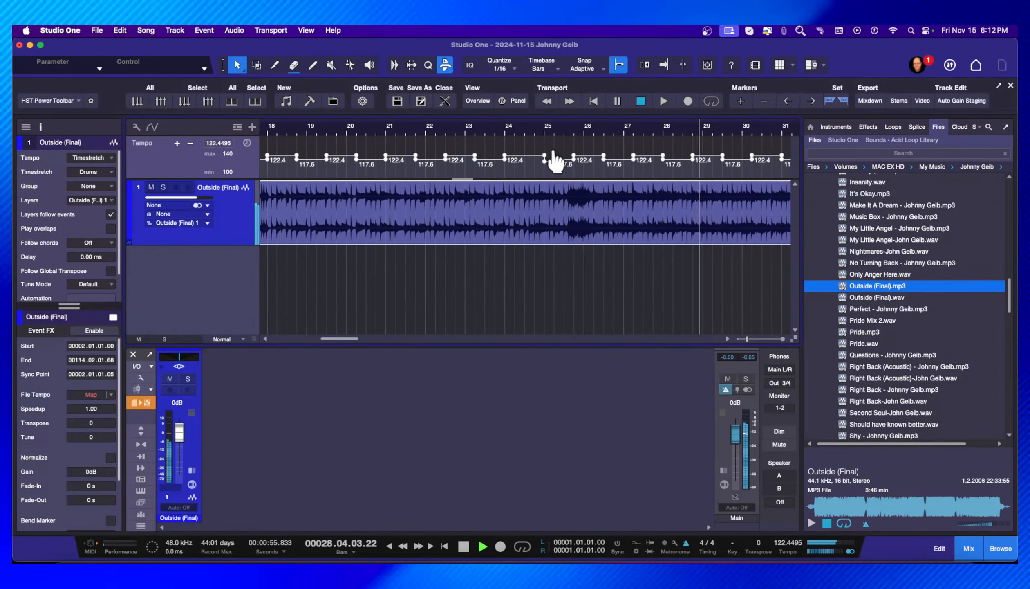
pyautogui.click(412, 130)
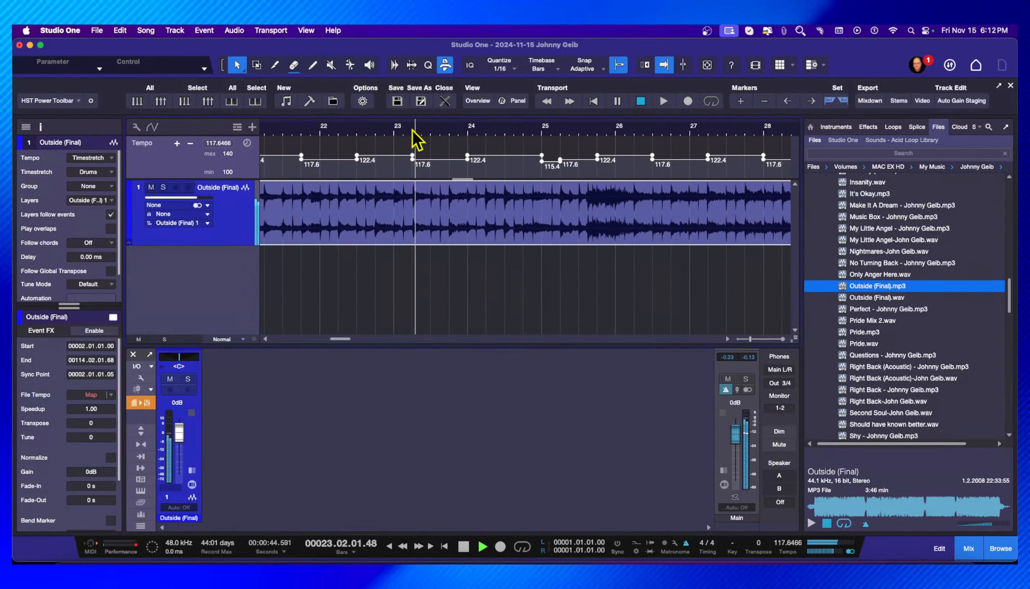
# - Play the tempo-mapped song from around bars 65 and 82 to check the click against the beat, and stop playback
pyautogui.scroll(-5, 570, 135)
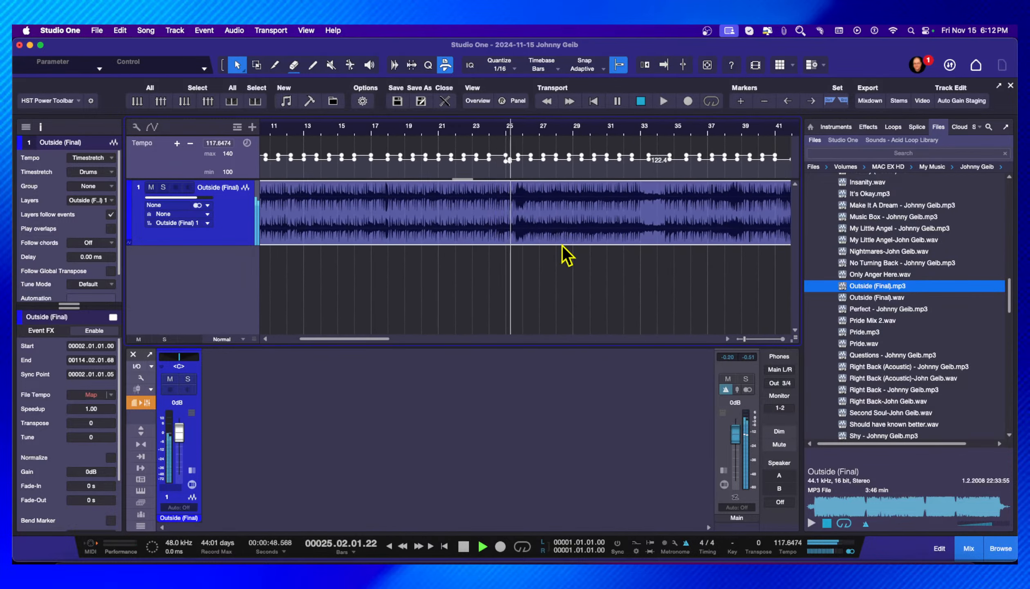
pyautogui.hscroll(-3, 581, 250)
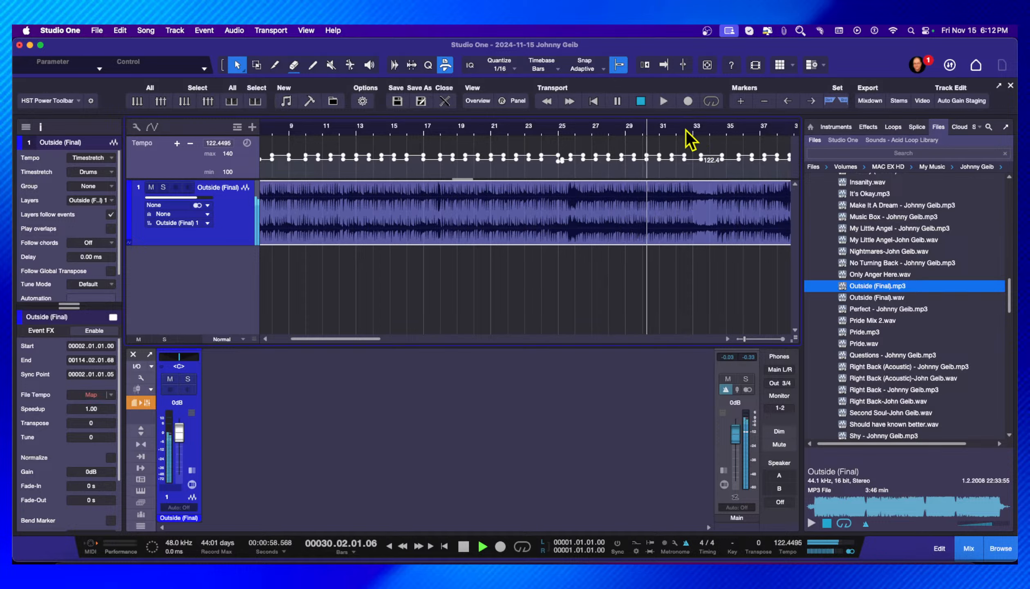
pyautogui.moveTo(685, 130); pyautogui.dragTo(588, 116)
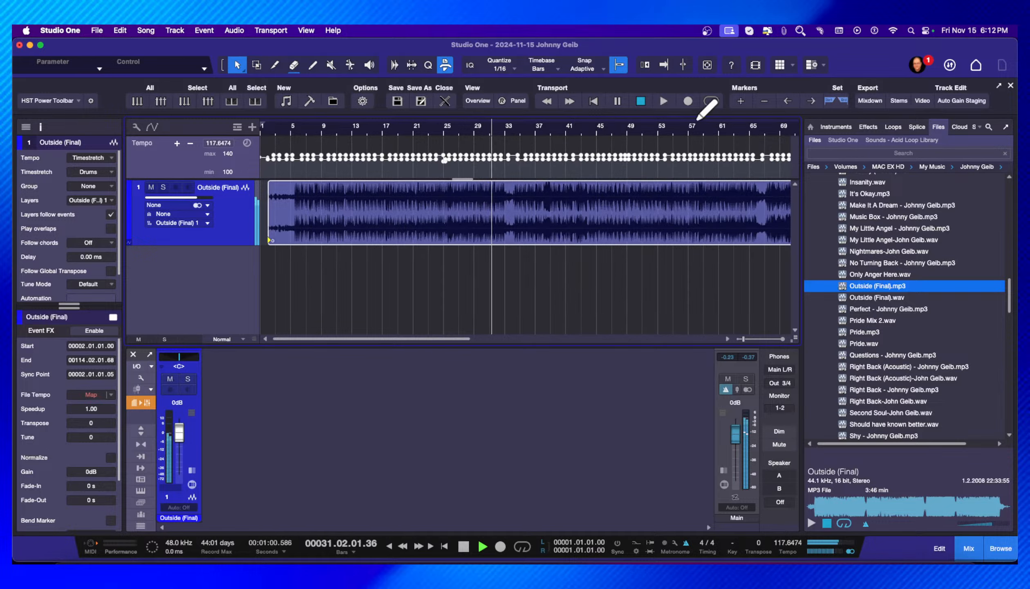
pyautogui.moveTo(735, 129); pyautogui.dragTo(507, 164)
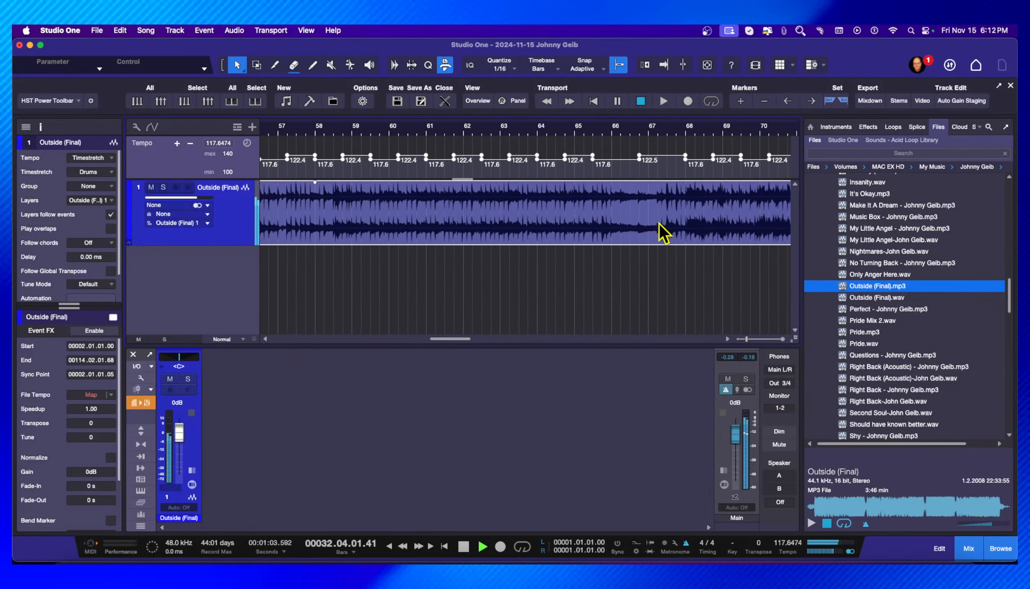
pyautogui.click(566, 132)
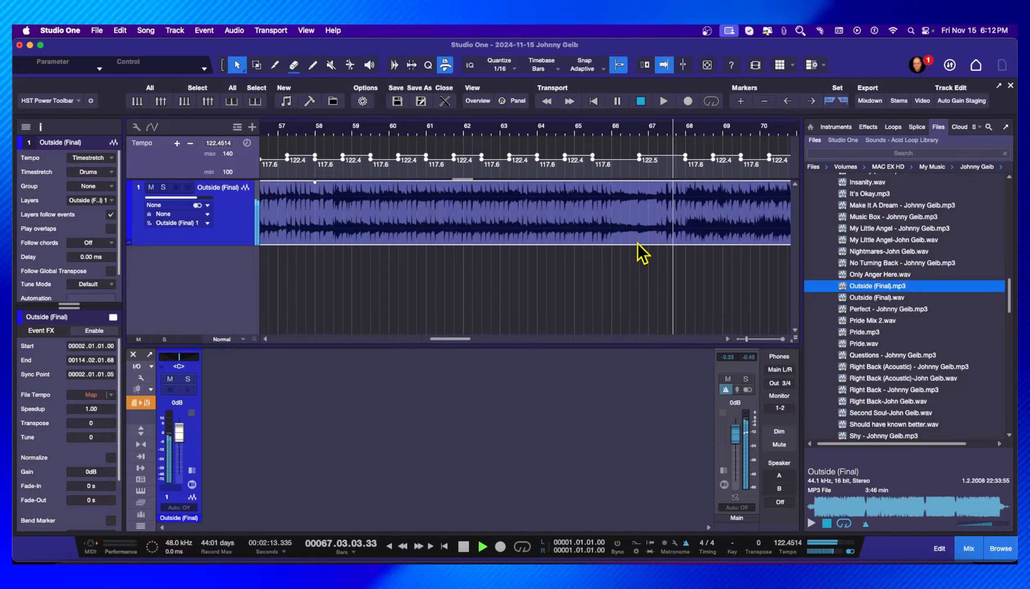
pyautogui.hscroll(-1, 704, 186)
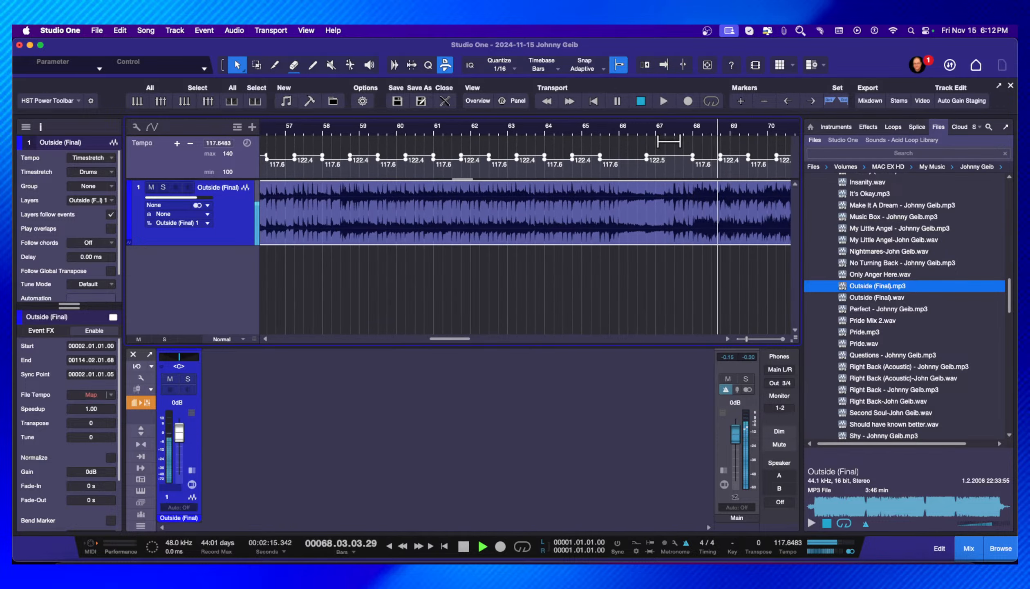
pyautogui.moveTo(657, 130); pyautogui.dragTo(545, 131)
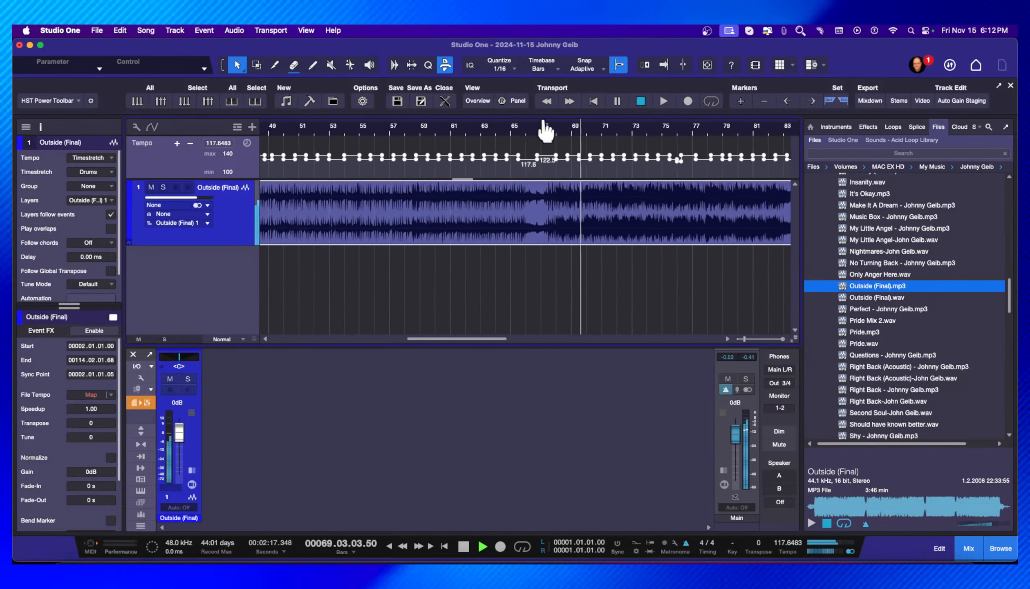
pyautogui.click(735, 132)
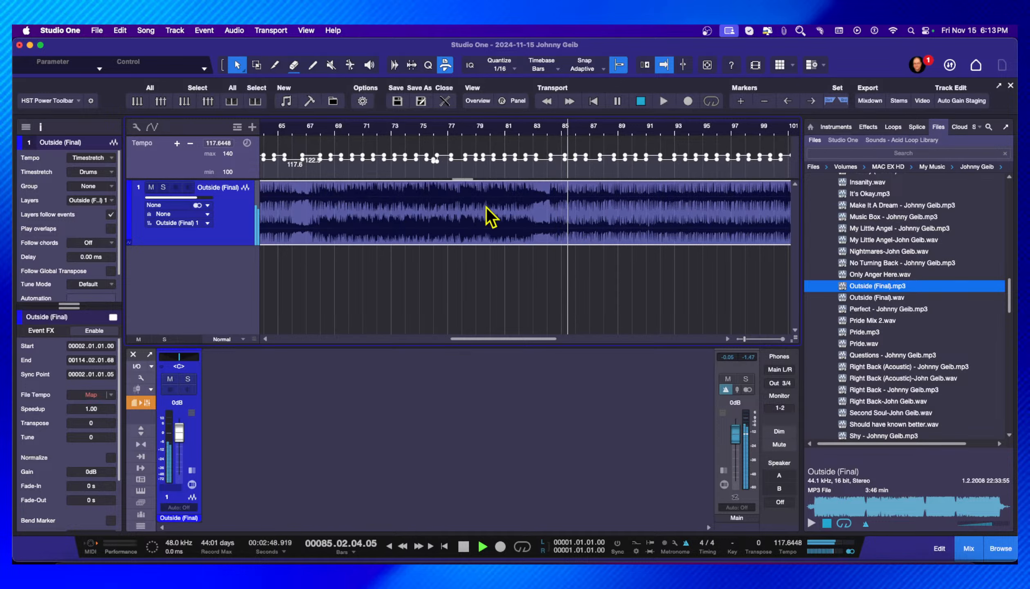
pyautogui.press('space')
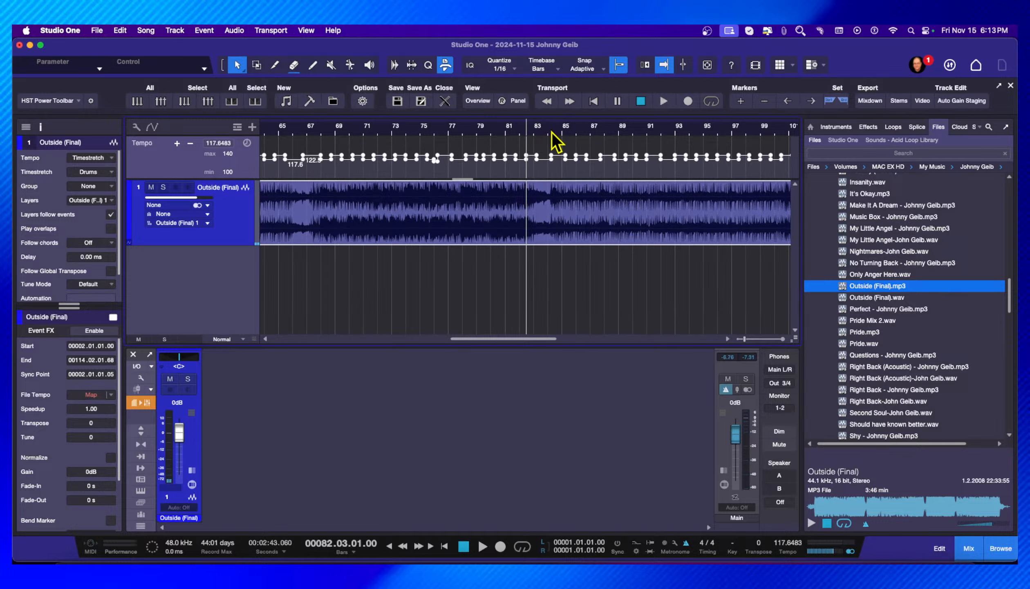
# - Make the Tempo track slightly taller and save the song
pyautogui.moveTo(552, 131); pyautogui.dragTo(635, 123)
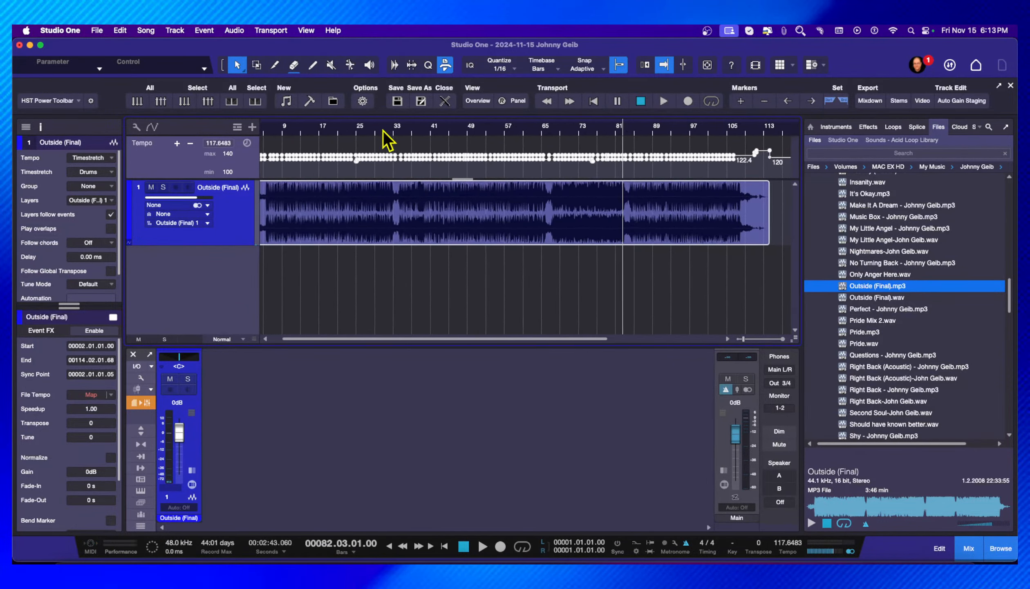
pyautogui.moveTo(325, 130); pyautogui.dragTo(474, 191)
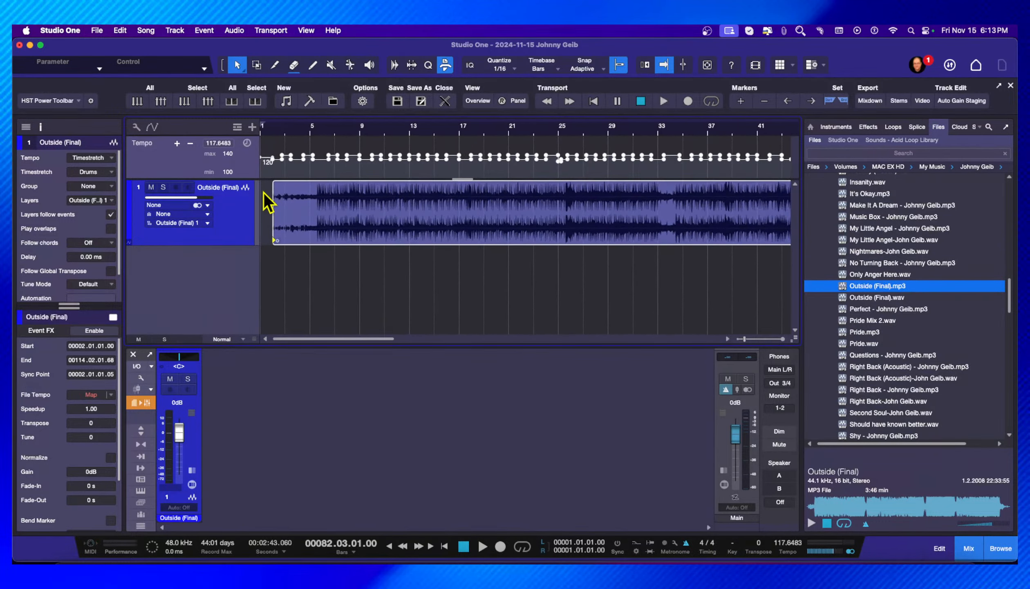
pyautogui.moveTo(245, 180); pyautogui.dragTo(244, 193)
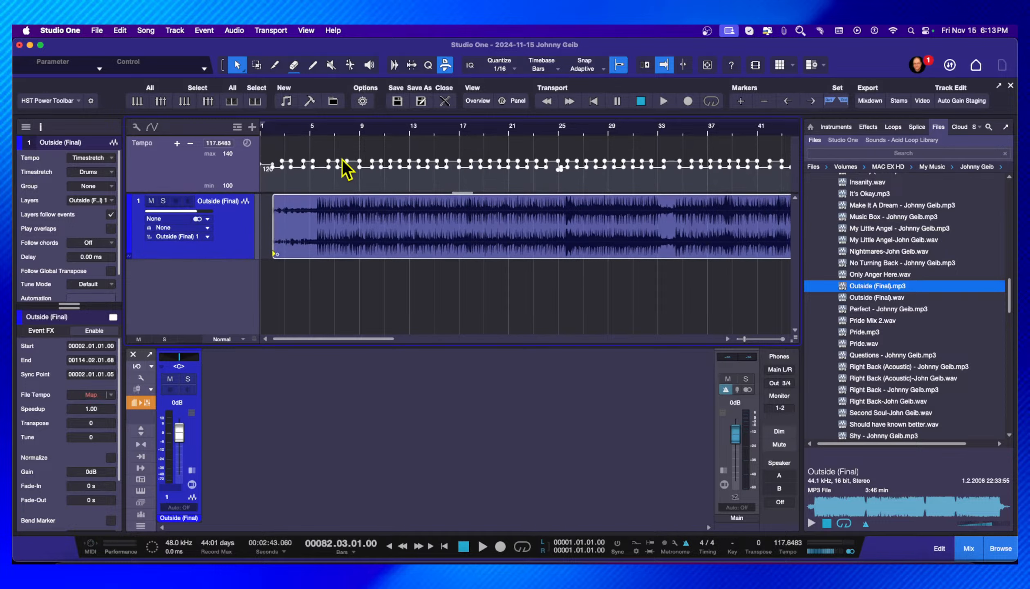
pyautogui.click(398, 102)
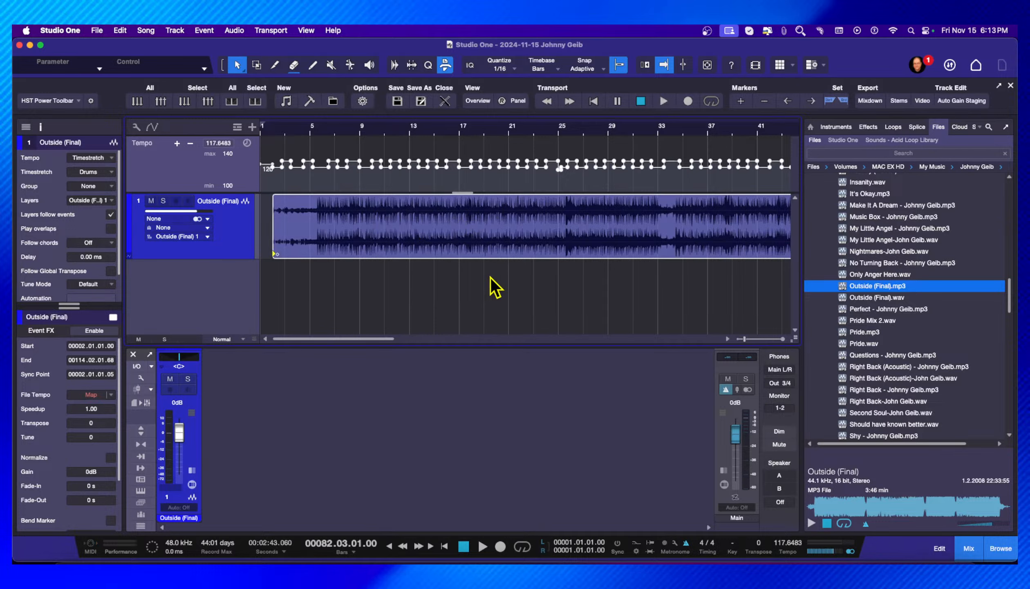
# - Examine the tempo changes along the Tempo track around bar 25 and through the quiet passage near bars 33 and 34
pyautogui.hscroll(3, 437, 253)
pyautogui.hscroll(1, 437, 254)
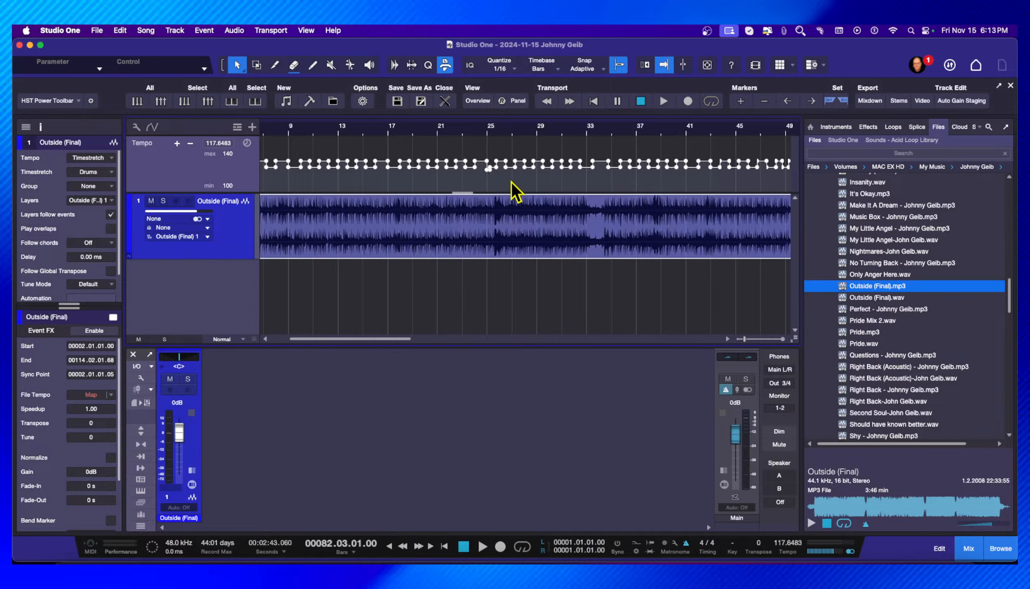
pyautogui.hscroll(1, 511, 182)
pyautogui.moveTo(485, 131); pyautogui.dragTo(478, 161)
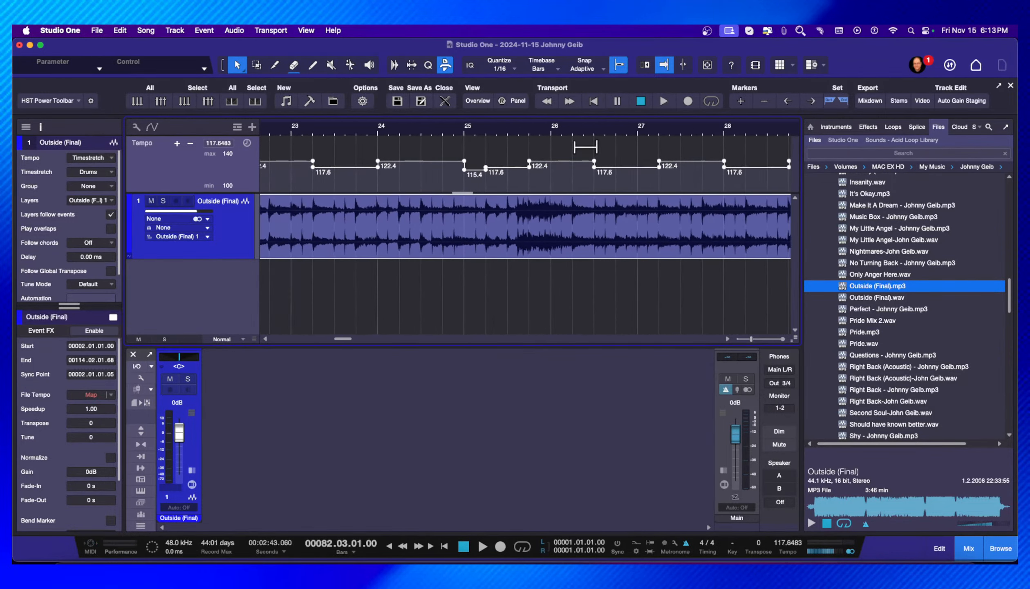
pyautogui.moveTo(610, 126); pyautogui.dragTo(460, 120)
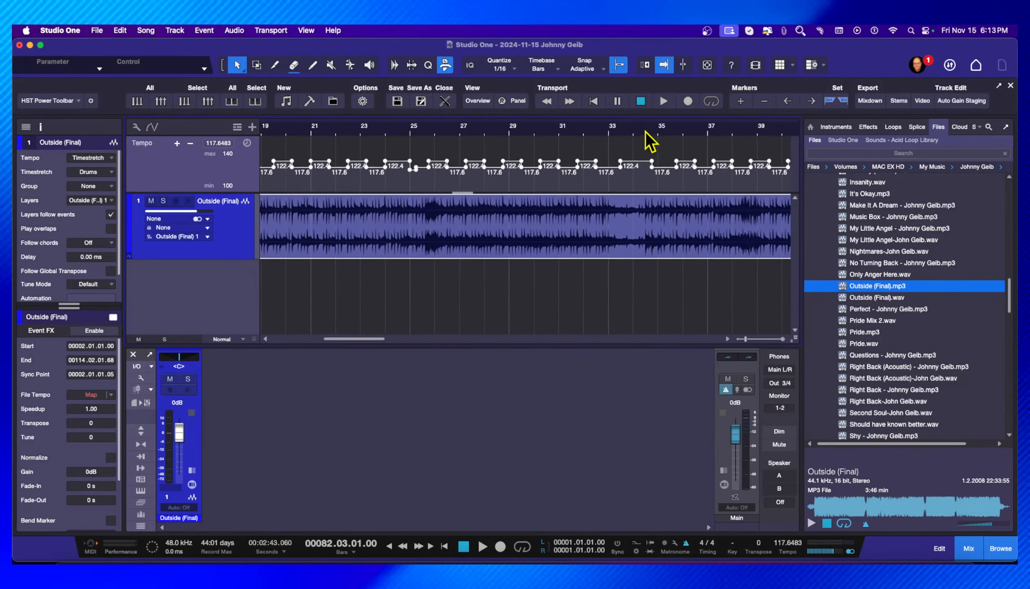
pyautogui.moveTo(647, 133); pyautogui.dragTo(609, 154)
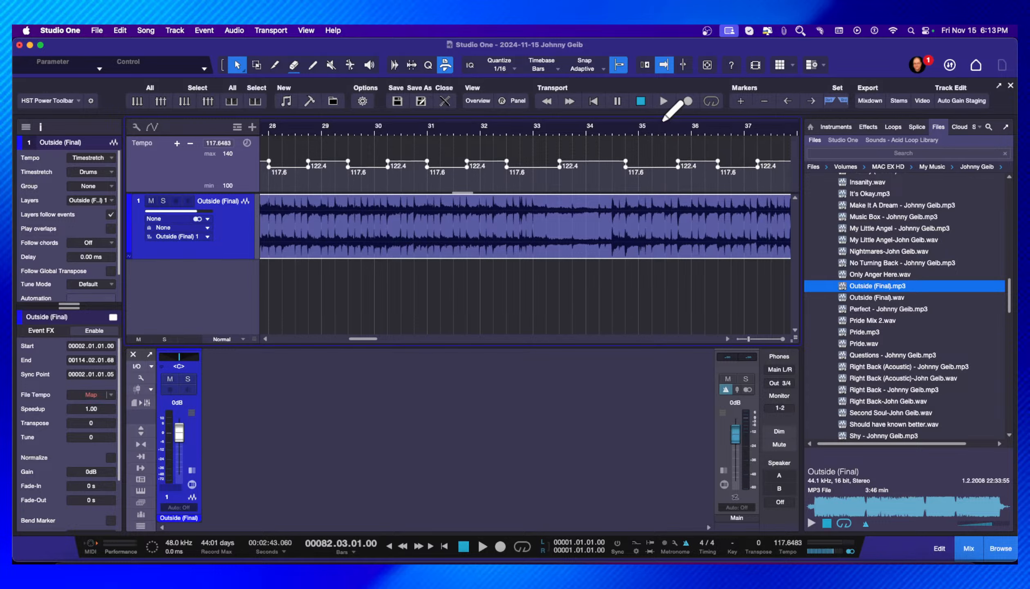
pyautogui.moveTo(602, 132); pyautogui.dragTo(619, 117)
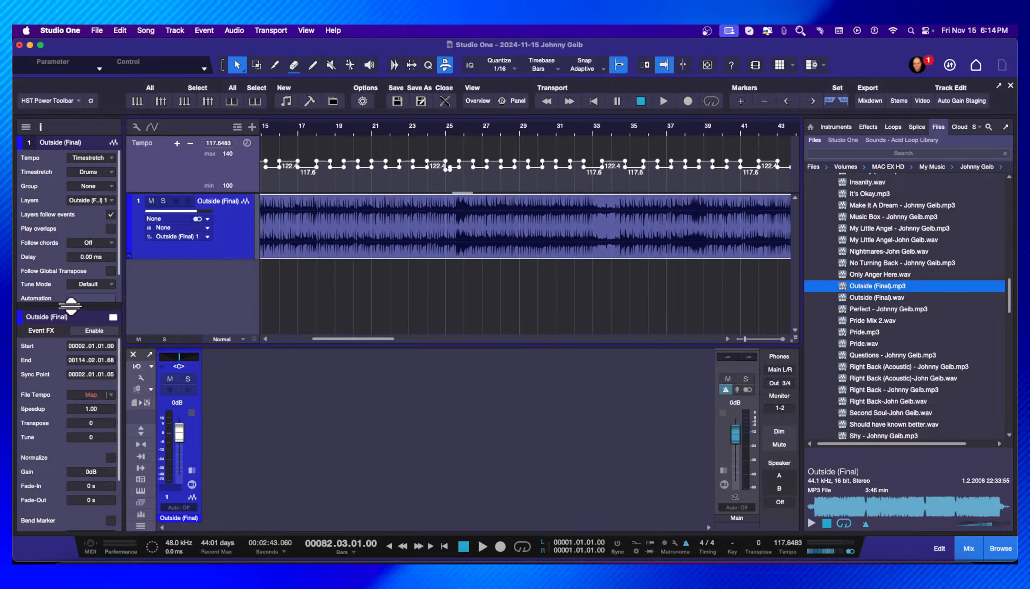
# - Enable Bend Marker for the Outside (Final) event in the enlarged event inspector and play the song from 00025.03.04.00
pyautogui.moveTo(71, 305); pyautogui.dragTo(70, 268)
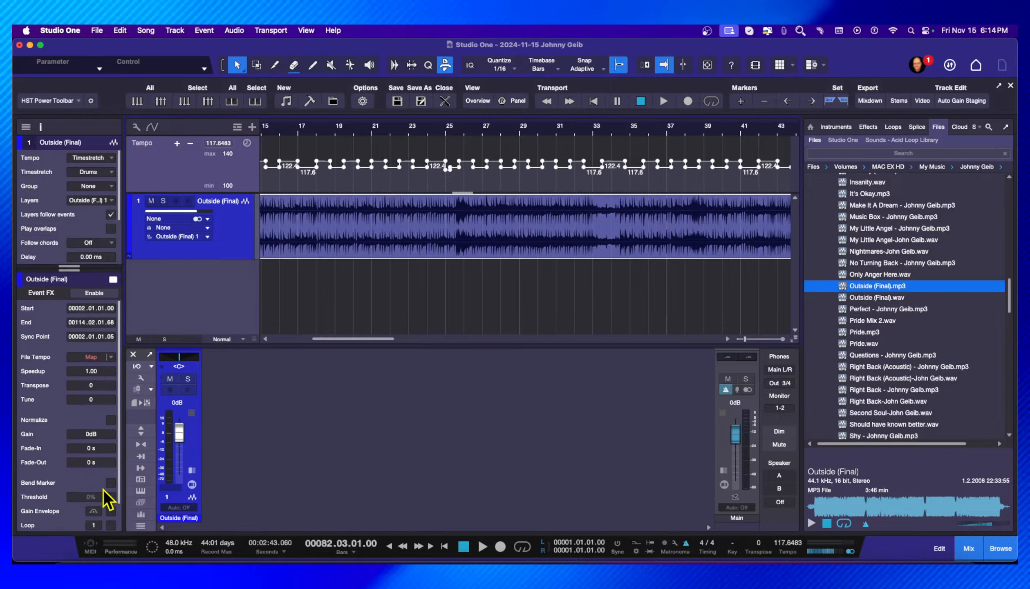
pyautogui.click(111, 483)
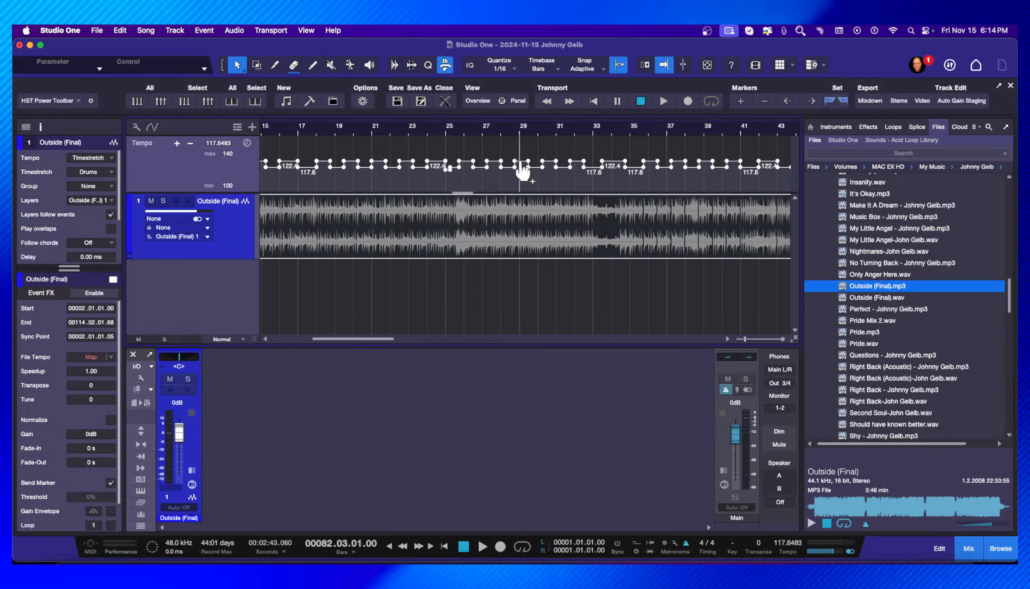
pyautogui.moveTo(498, 131); pyautogui.dragTo(496, 163)
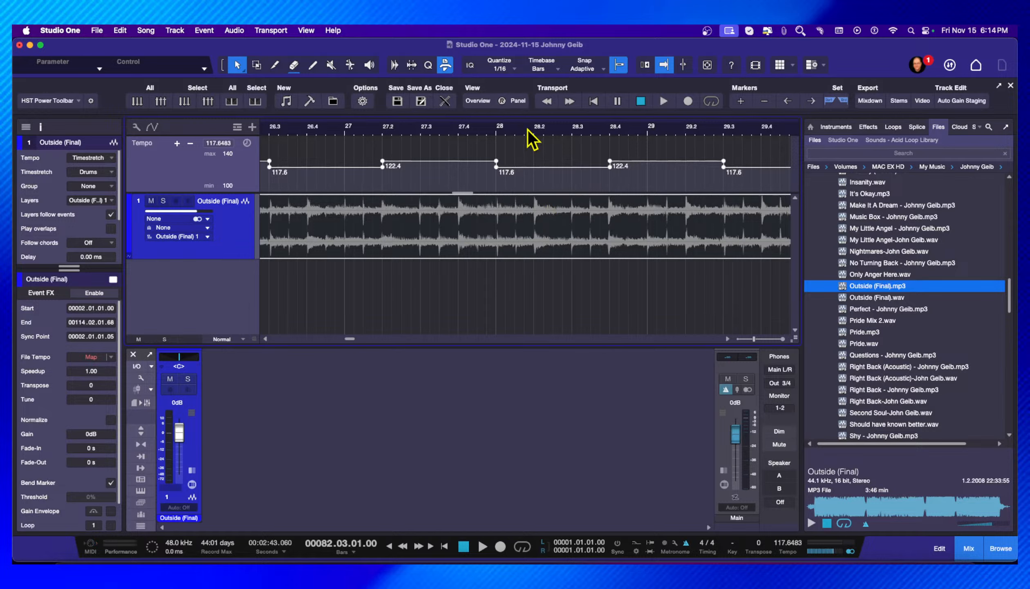
pyautogui.moveTo(527, 131); pyautogui.dragTo(521, 119)
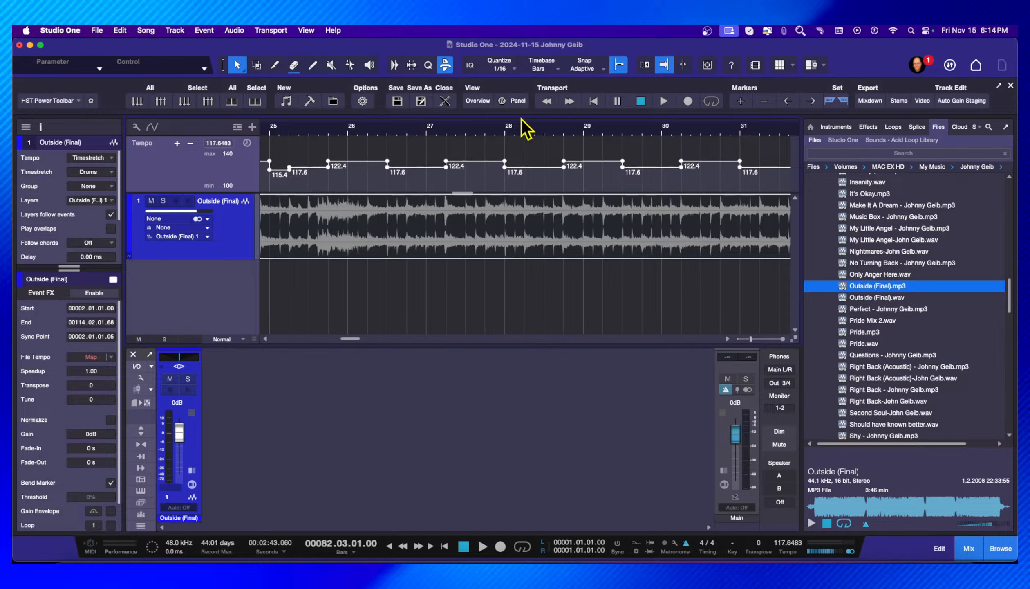
pyautogui.click(322, 130)
pyautogui.press('space')
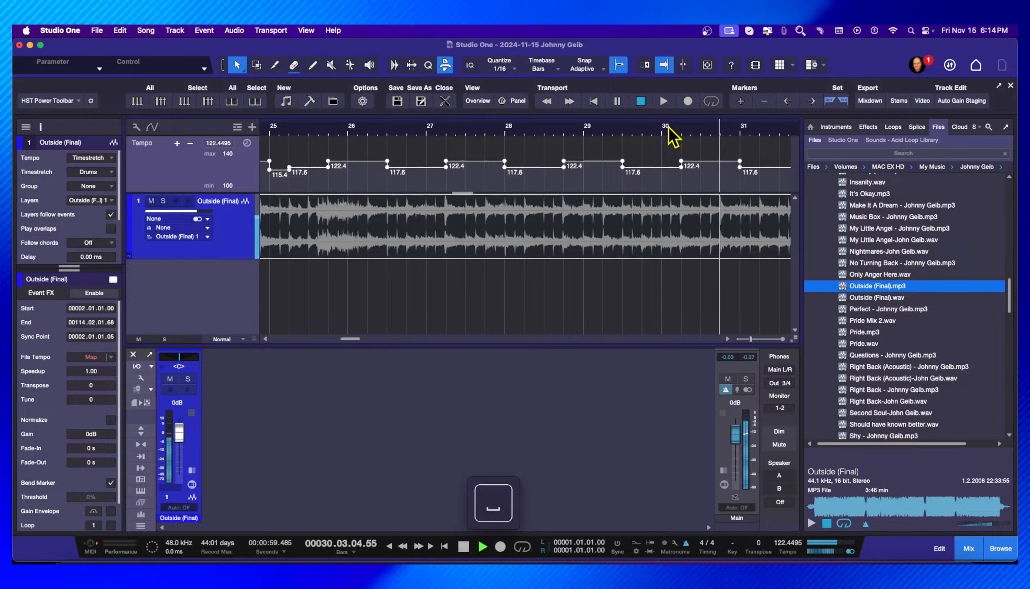
pyautogui.press('space')
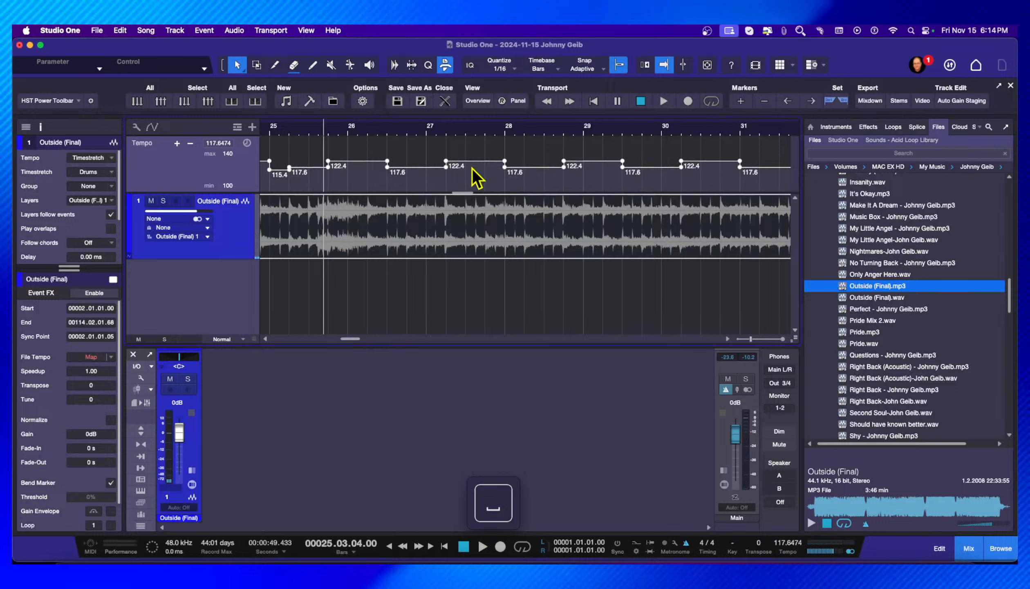
# - Raise the tempo segment just before bar 28 to 133 and play the passage to hear the stretched audio
pyautogui.press('alt')
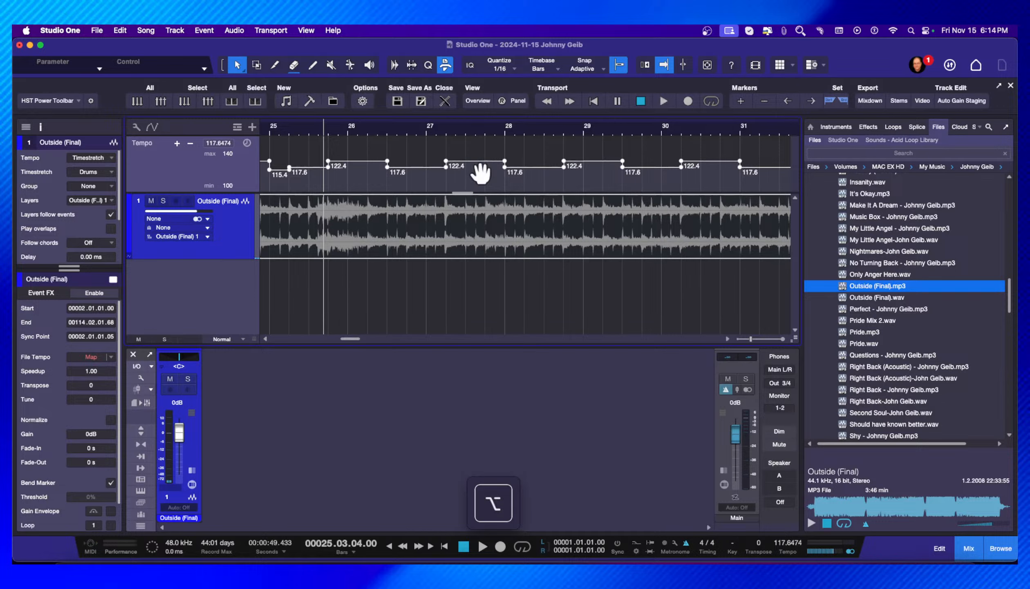
pyautogui.moveTo(481, 173); pyautogui.dragTo(477, 141)
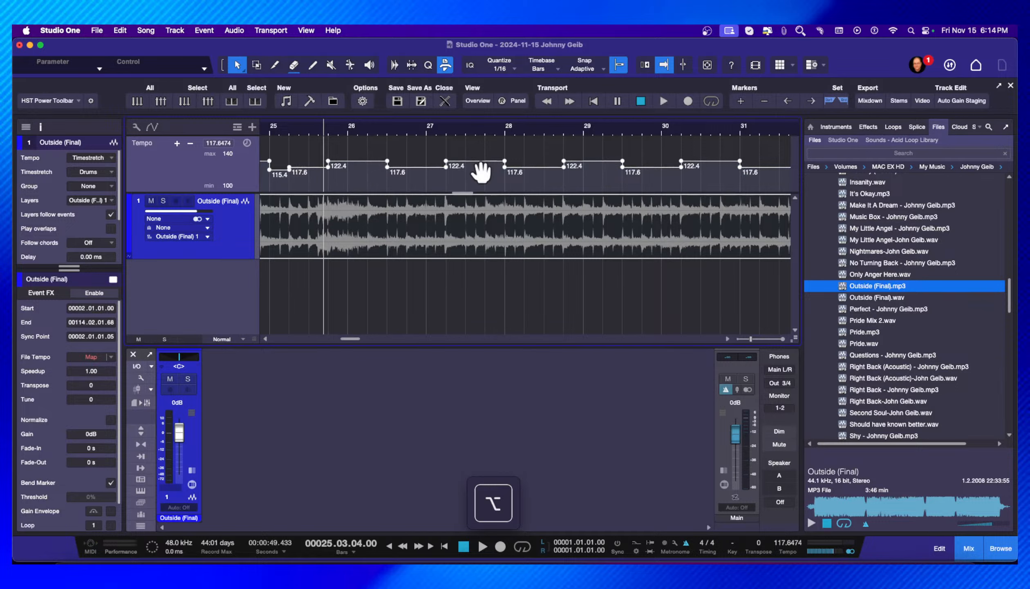
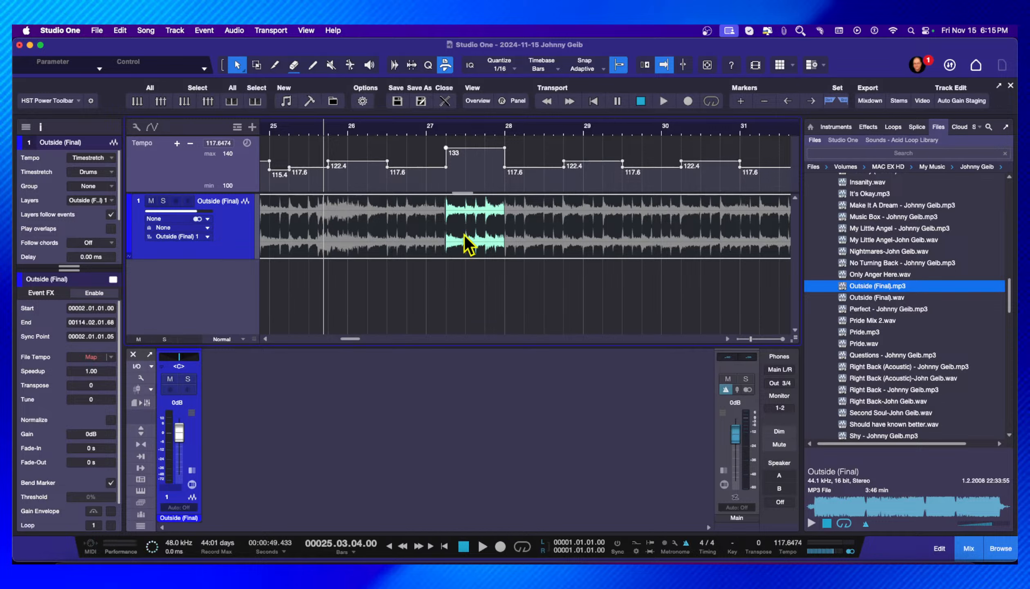
pyautogui.press('space')
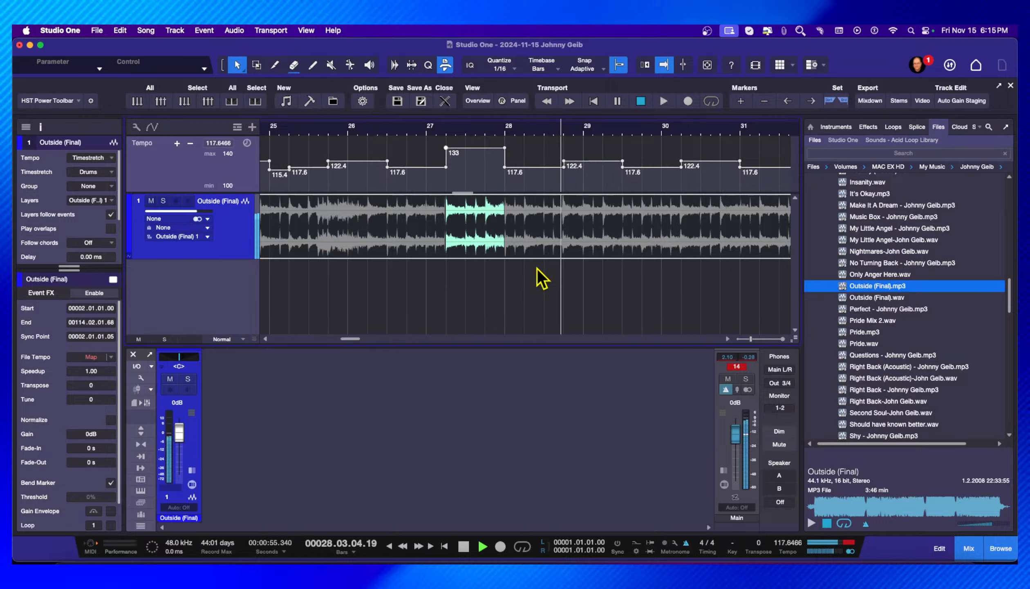
pyautogui.press('space')
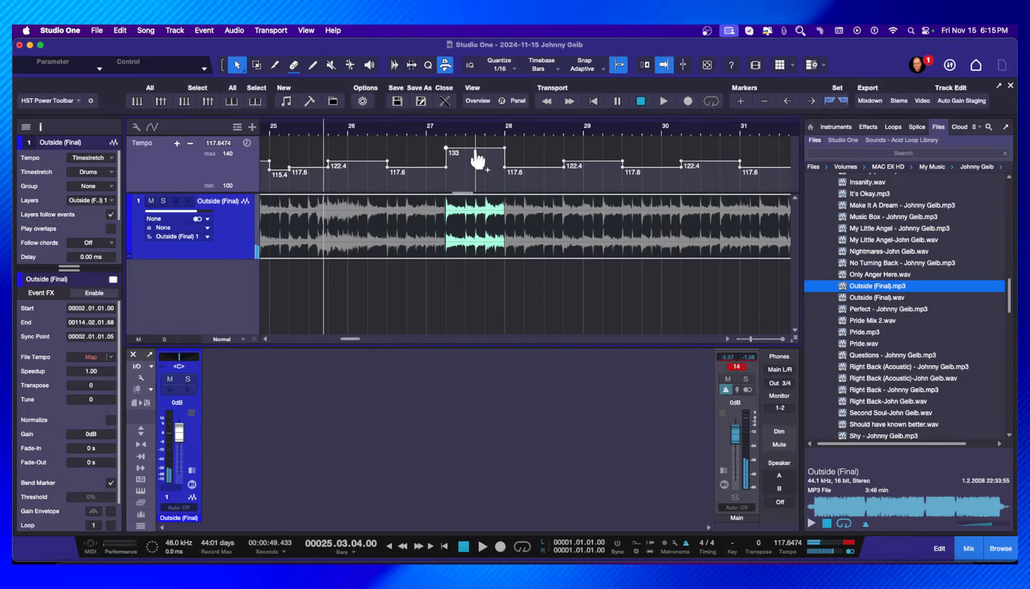
# - Undo the tempo change on the segment just before bar 28
pyautogui.press('super')
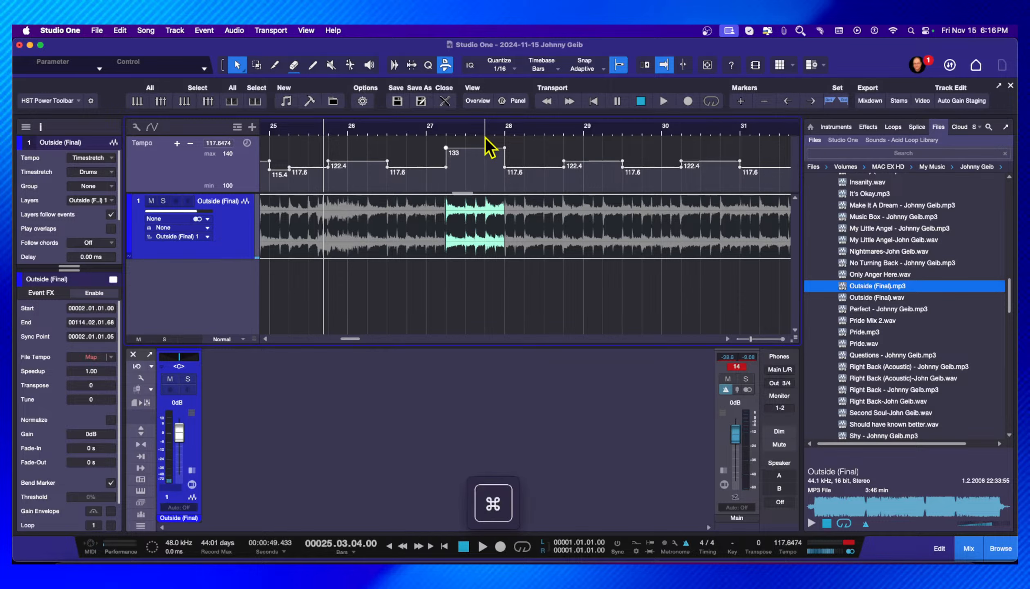
pyautogui.press('super+z')
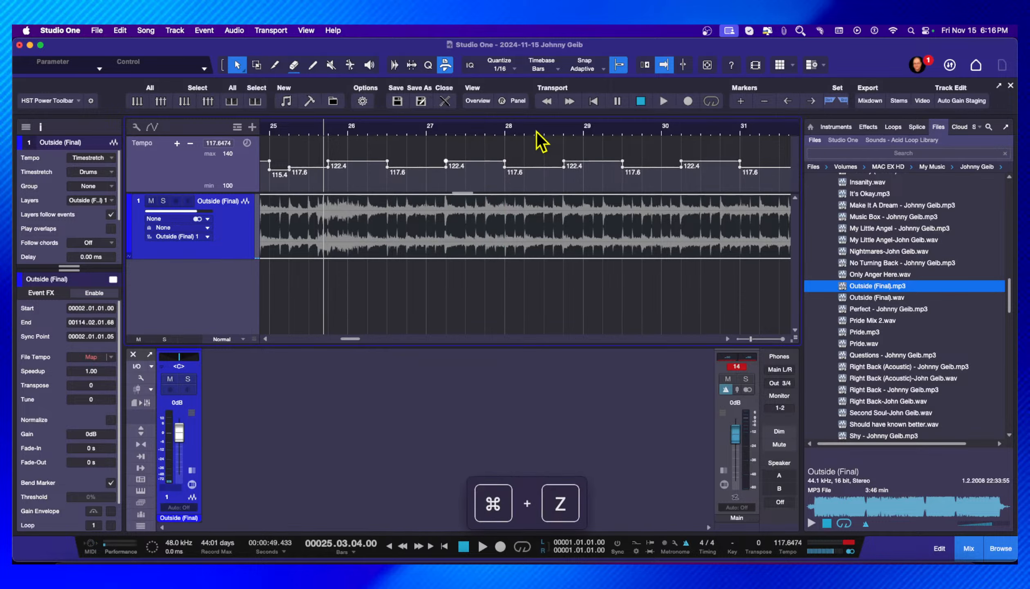
# - Flatten the Tempo track's changes from about bar 2 to bar 110 to a constant 125 and play the stretched song
pyautogui.moveTo(537, 131); pyautogui.dragTo(553, 87)
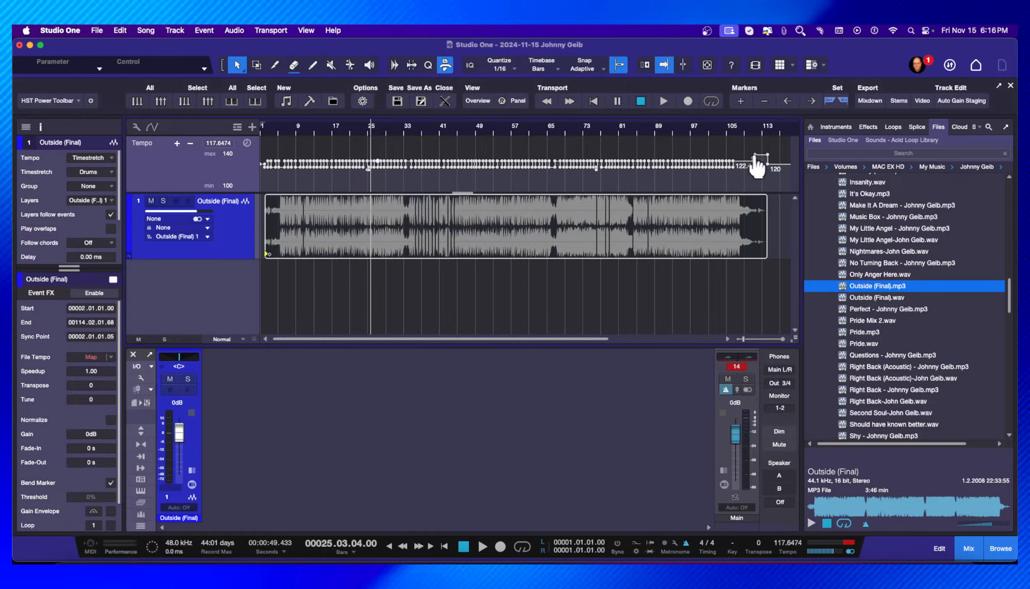
pyautogui.moveTo(756, 163); pyautogui.dragTo(270, 158)
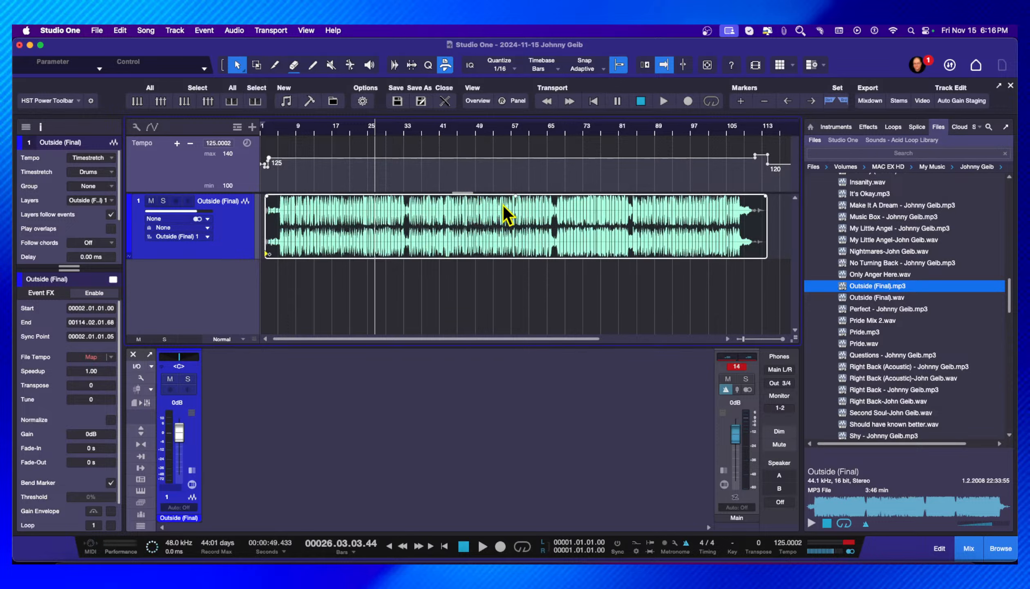
pyautogui.press('space')
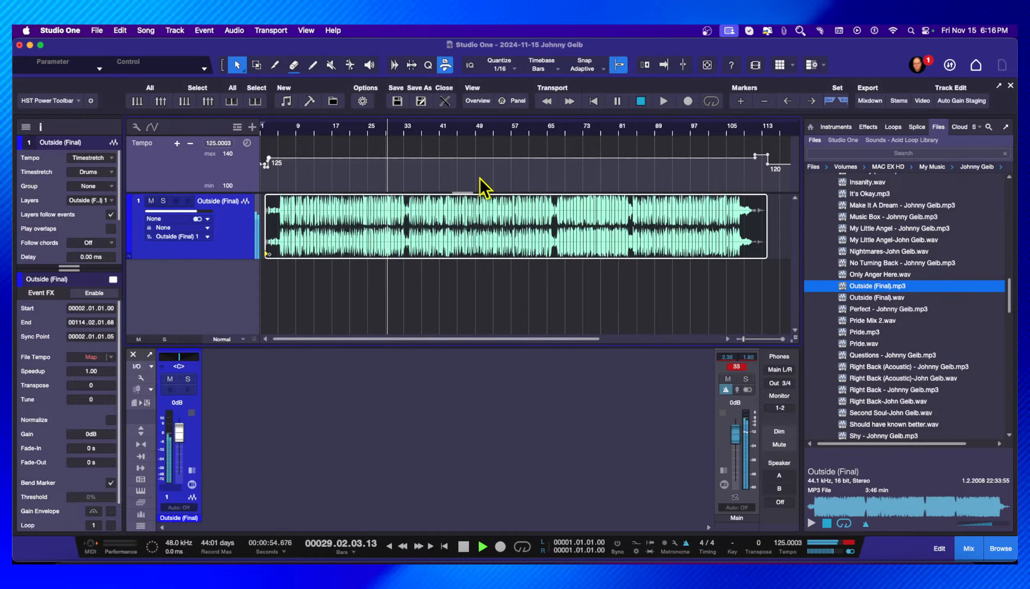
pyautogui.hscroll(1, 509, 163)
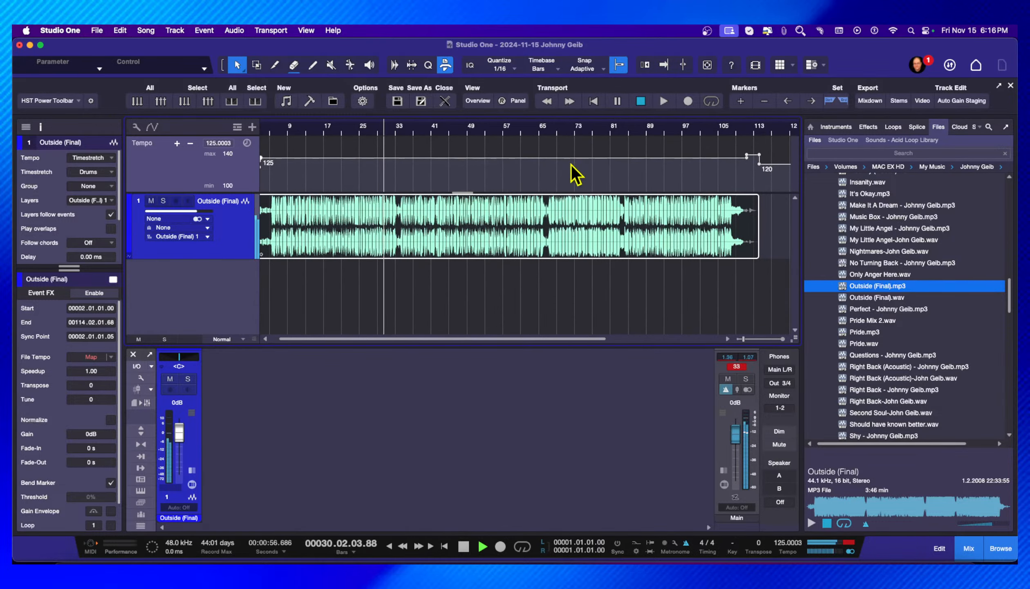
# - Stop playback, try raising the song tempo to 131 from about bar 26, and undo the change
pyautogui.press('space')
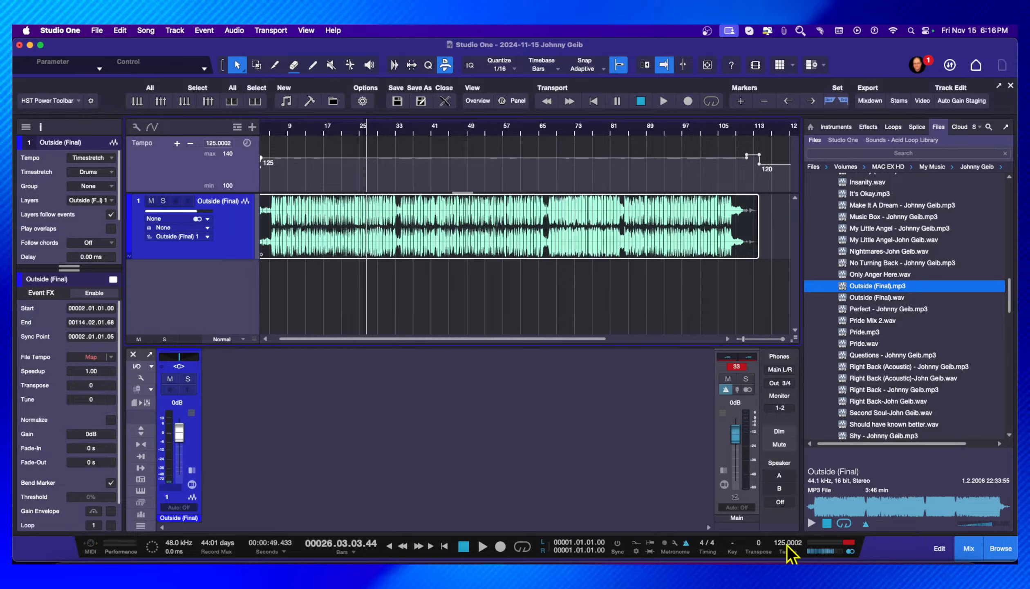
pyautogui.scroll(2, 791, 555)
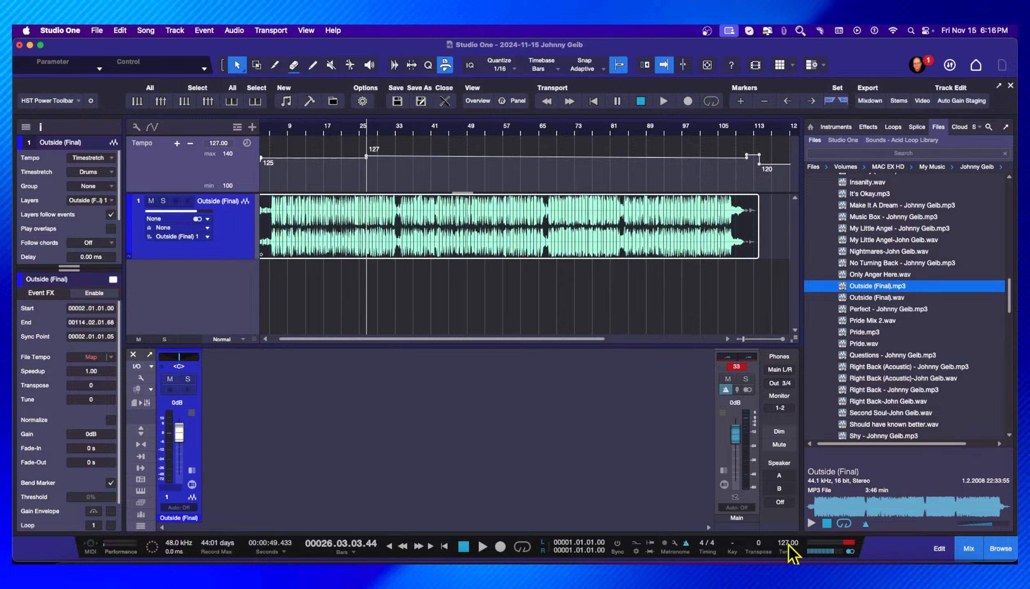
pyautogui.scroll(4, 790, 548)
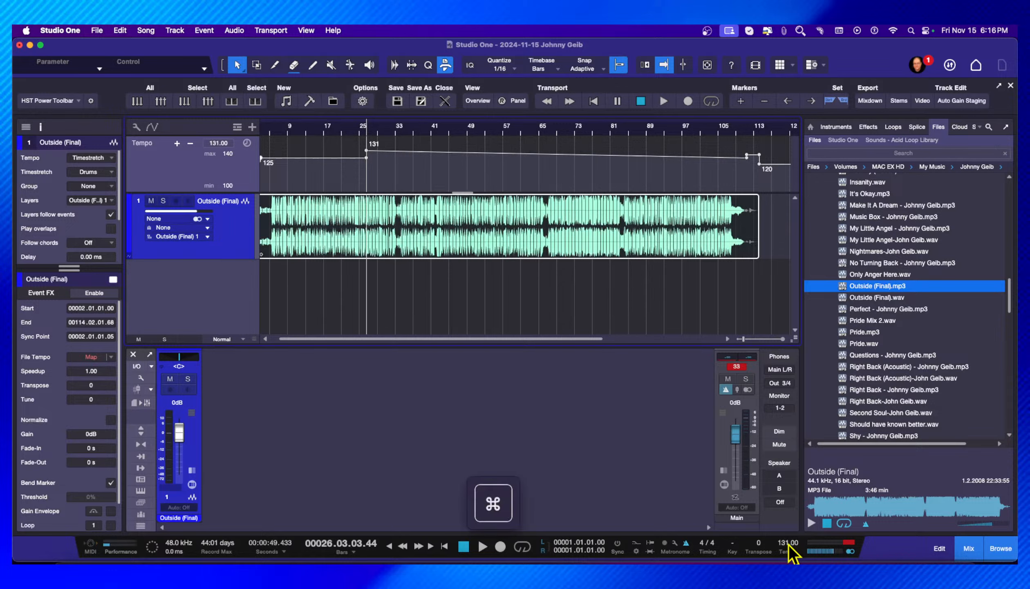
pyautogui.press('super+z')
pyautogui.press('super+z')
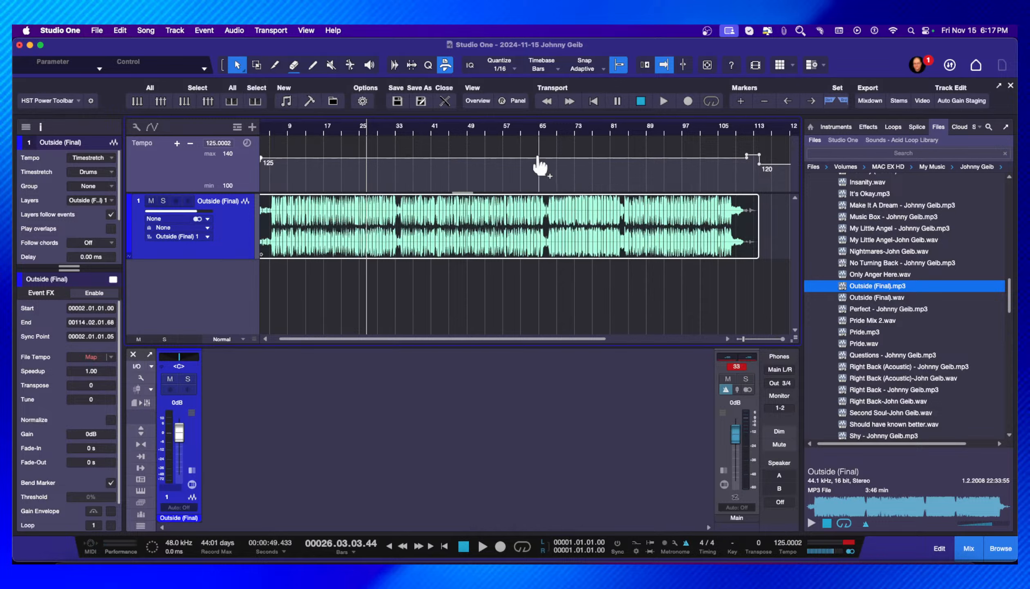
# - Raise the flattened tempo line across the song to 133 and play the passage from bar 28
pyautogui.press('super')
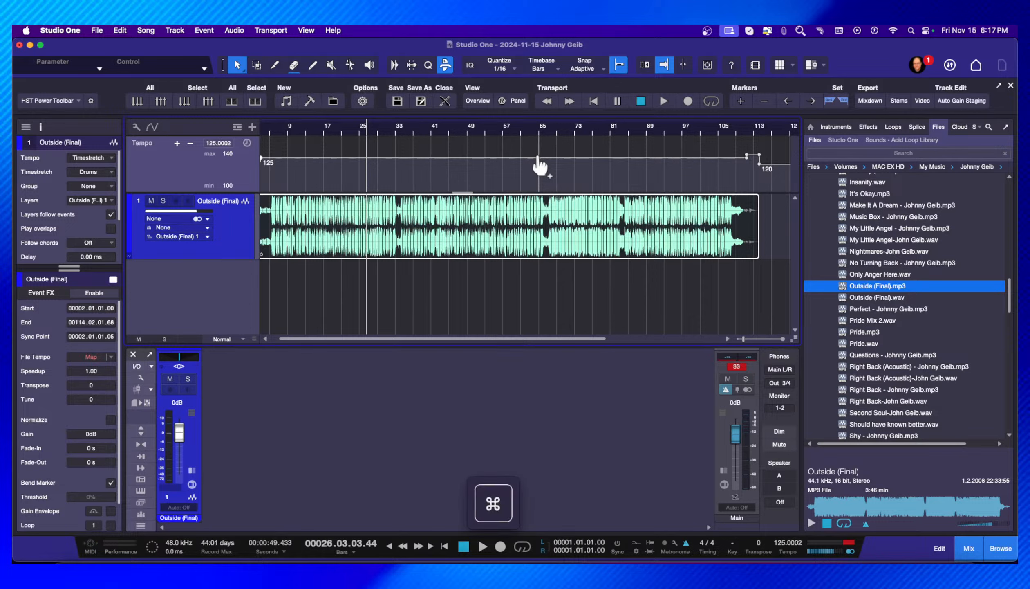
pyautogui.press('alt')
pyautogui.moveTo(539, 165); pyautogui.dragTo(536, 142)
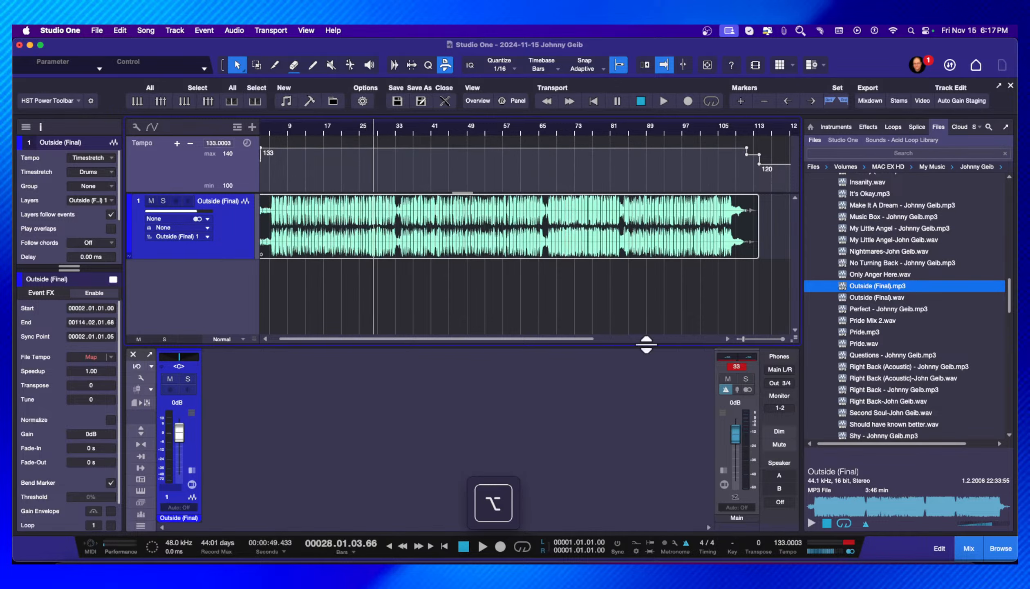
pyautogui.press('space')
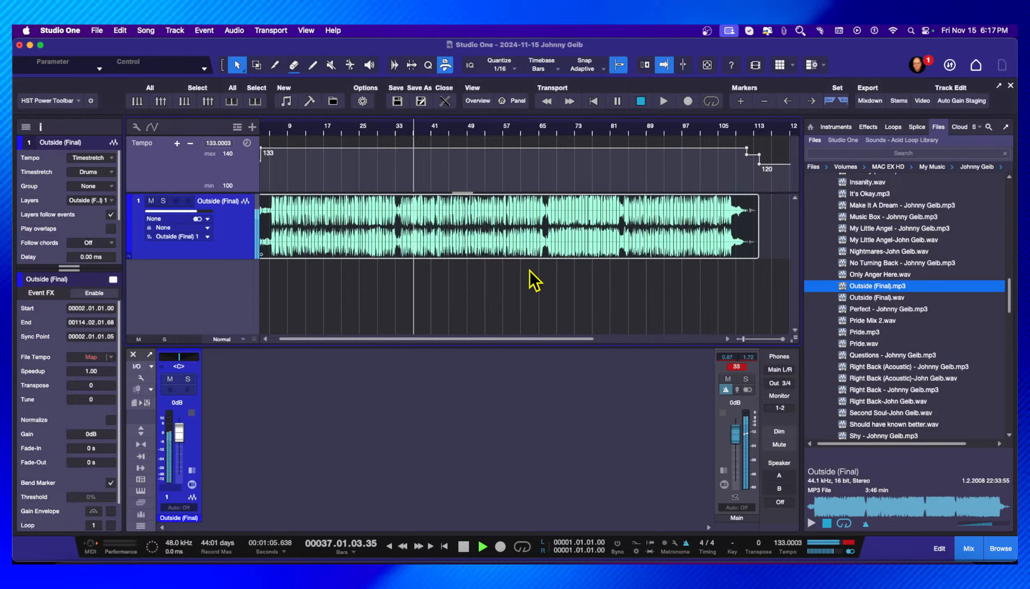
pyautogui.press('space')
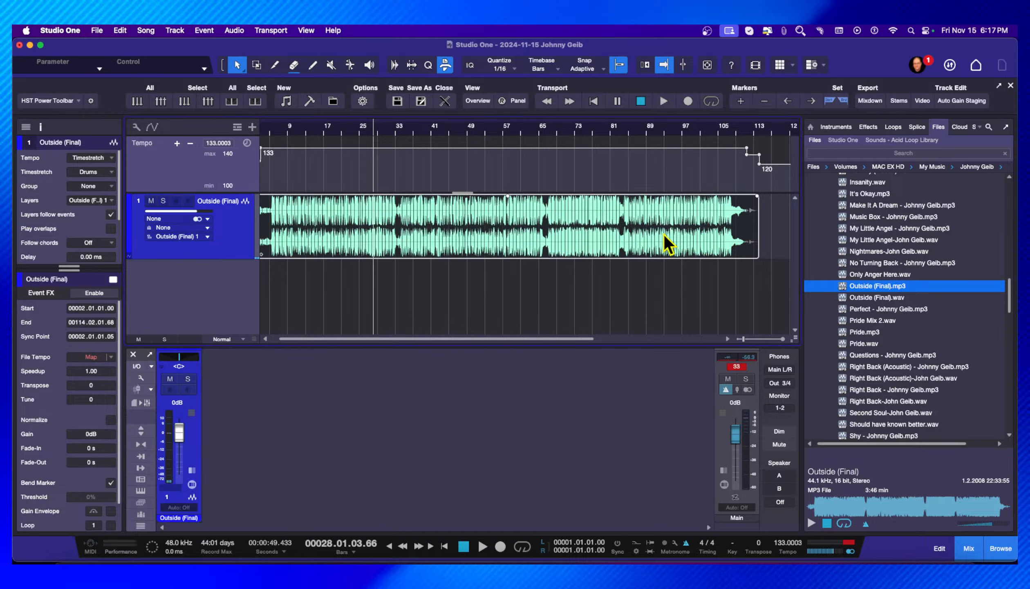
# - Undo the tempo flattening and the Bend Marker change to restore the extracted tempo map, and play the song from bar 25
pyautogui.hscroll(-2, 664, 234)
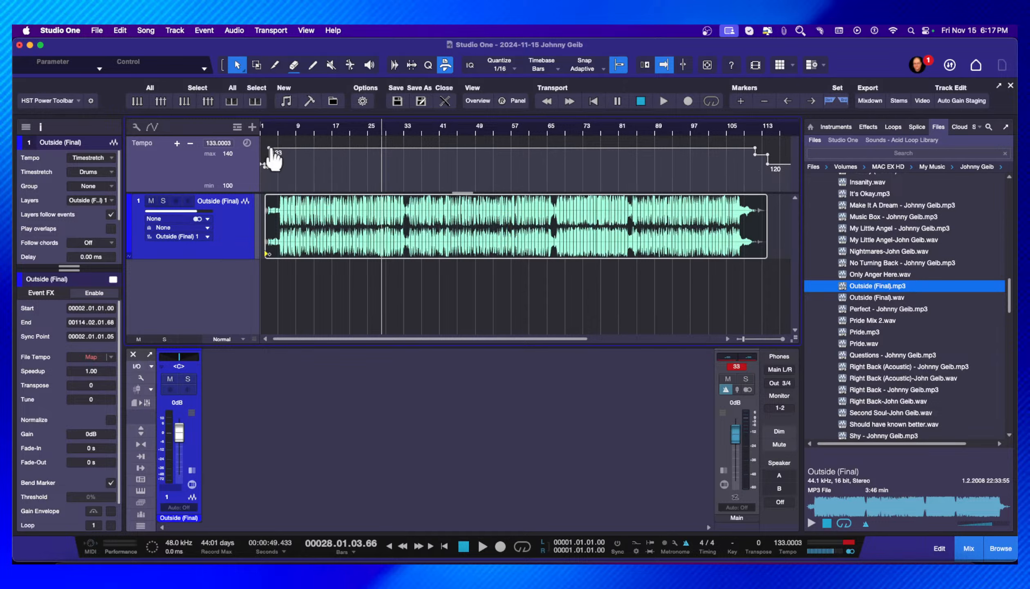
pyautogui.press('super+z')
pyautogui.press('super+z')
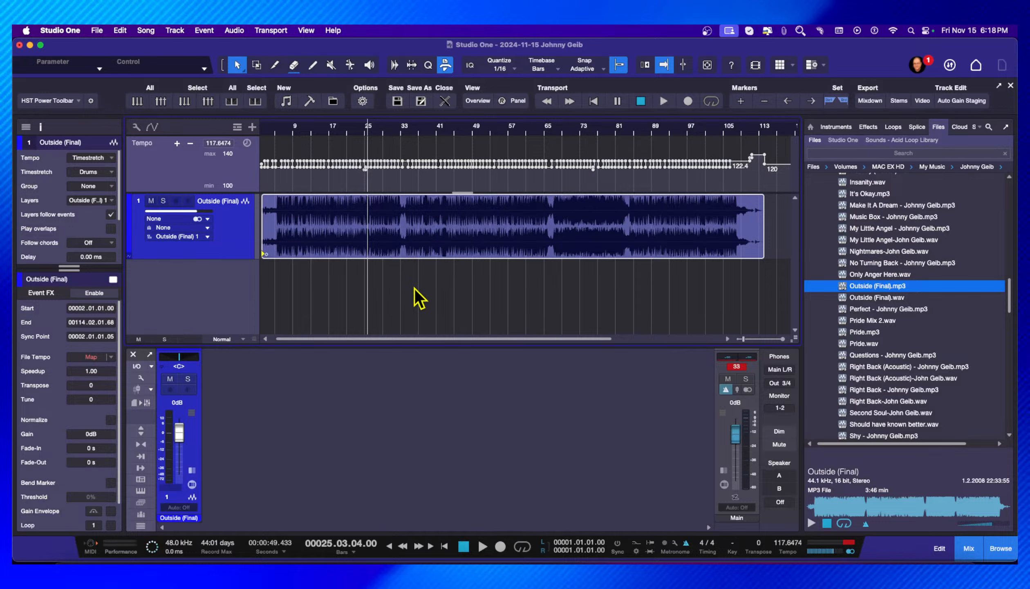
pyautogui.press('space')
pyautogui.hscroll(-1, 414, 294)
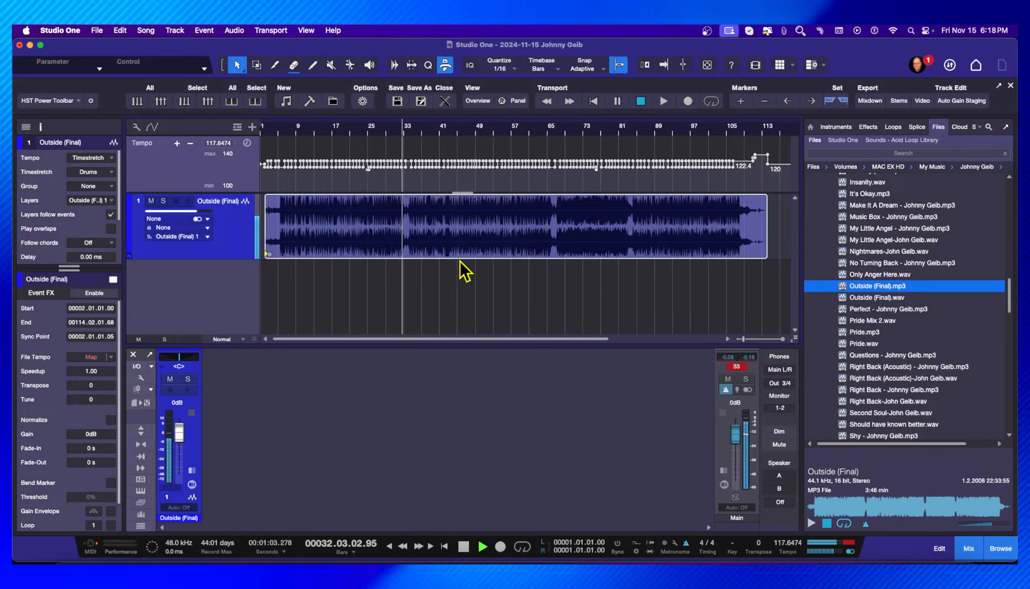
pyautogui.press('space')
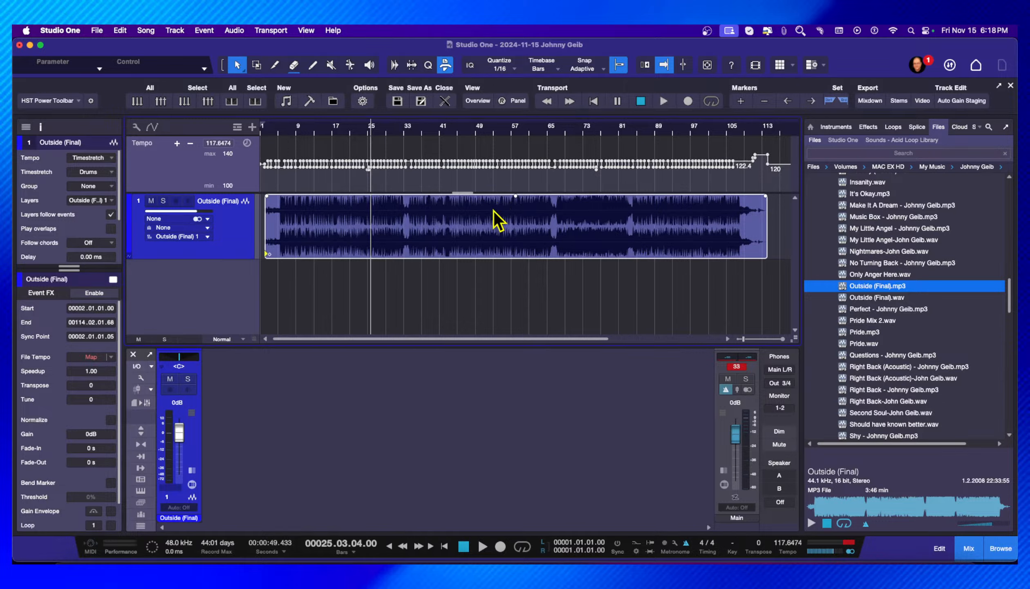
pyautogui.rightClick(460, 225)
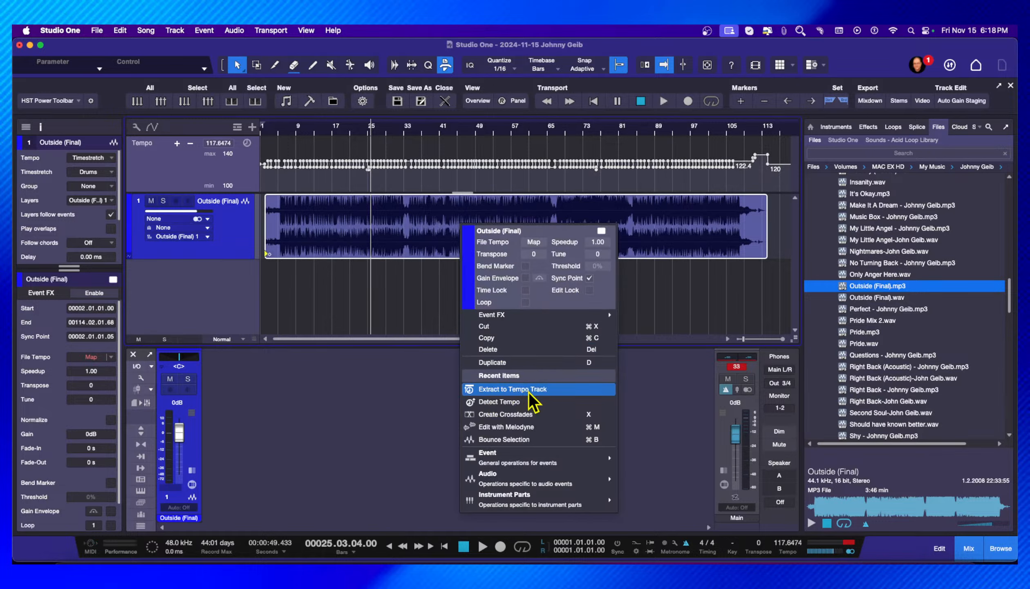
pyautogui.click(679, 296)
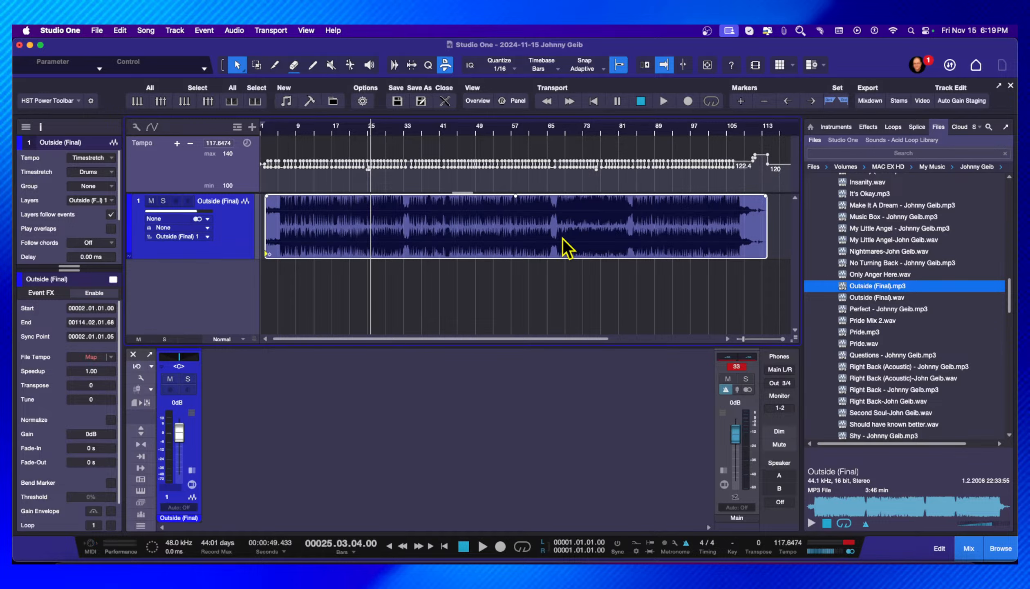
pyautogui.hscroll(1, 536, 239)
pyautogui.hscroll(-1, 534, 237)
# - Separate the Outside (Final) event into Vocals, Drums, Bass and Other stems without consolidating, and hide the mix console
pyautogui.rightClick(470, 221)
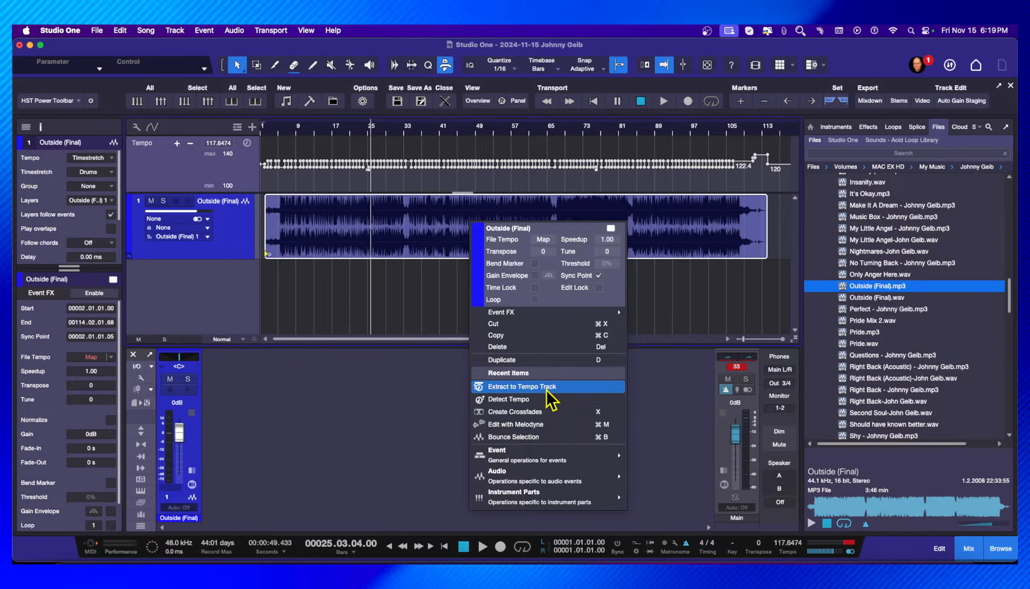
pyautogui.moveTo(536, 452)
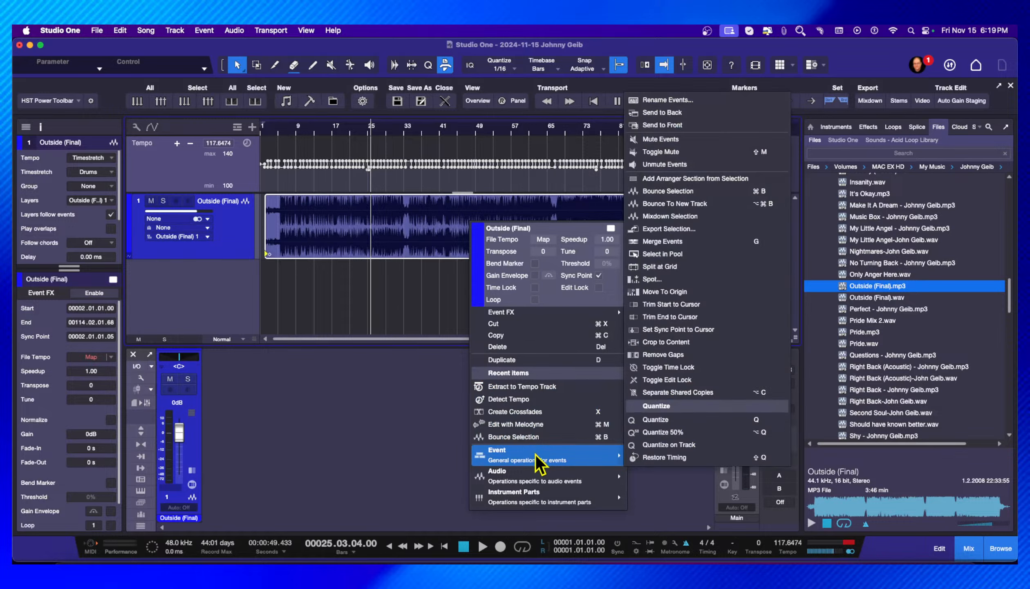
pyautogui.moveTo(525, 478)
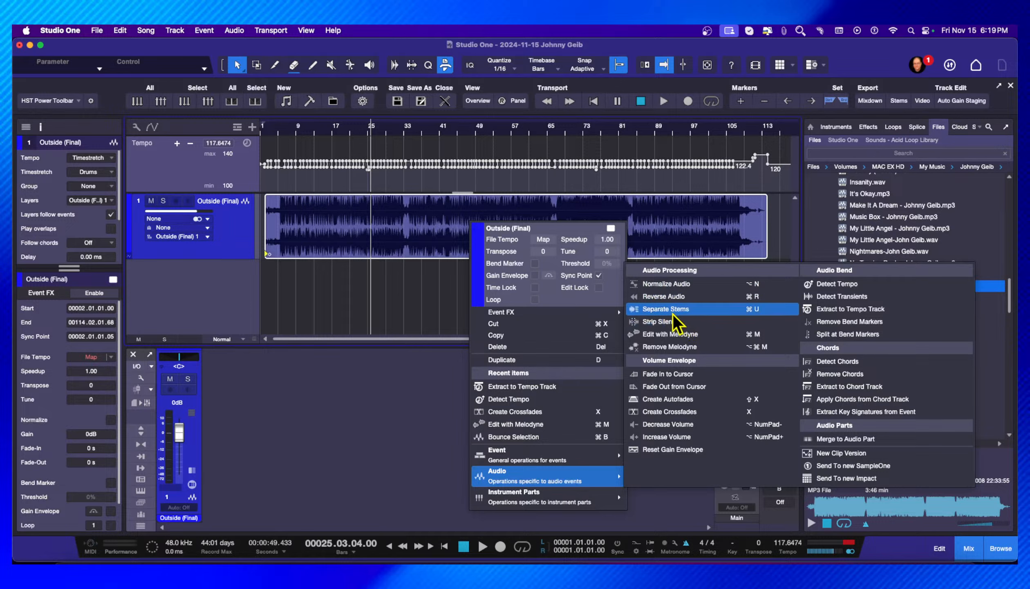
pyautogui.click(653, 310)
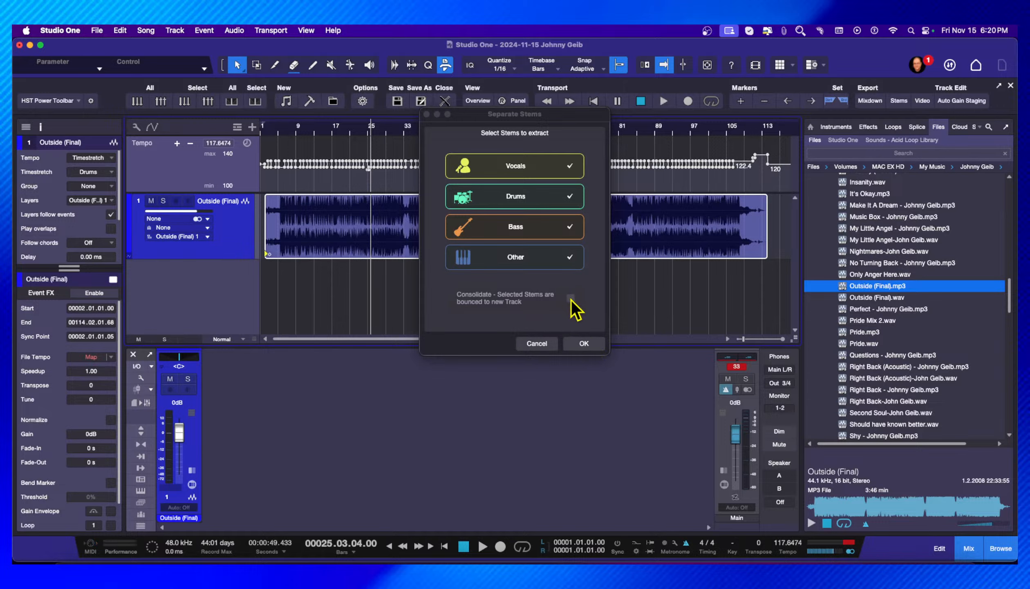
pyautogui.click(584, 345)
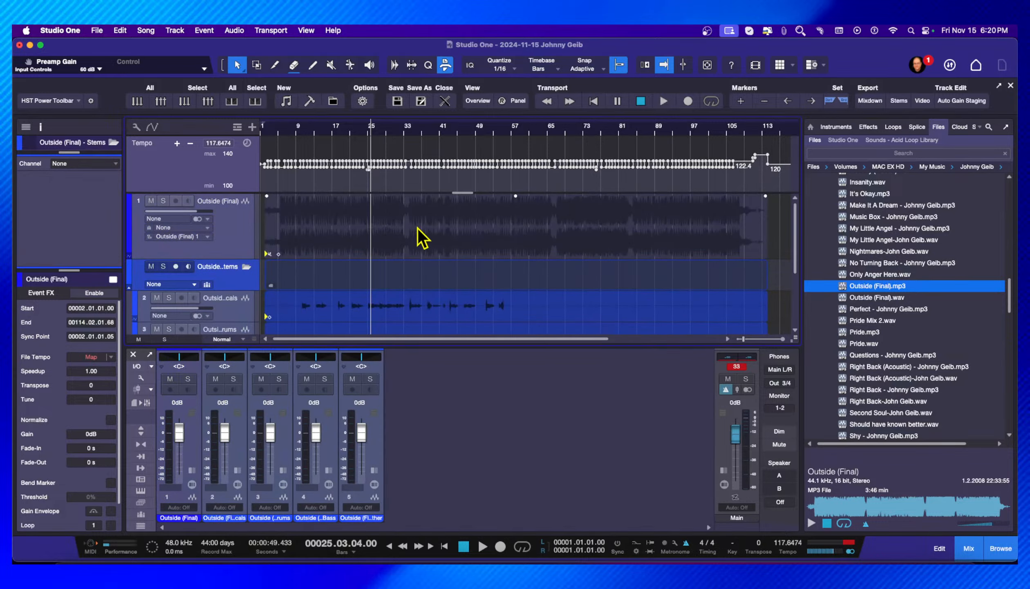
pyautogui.click(969, 548)
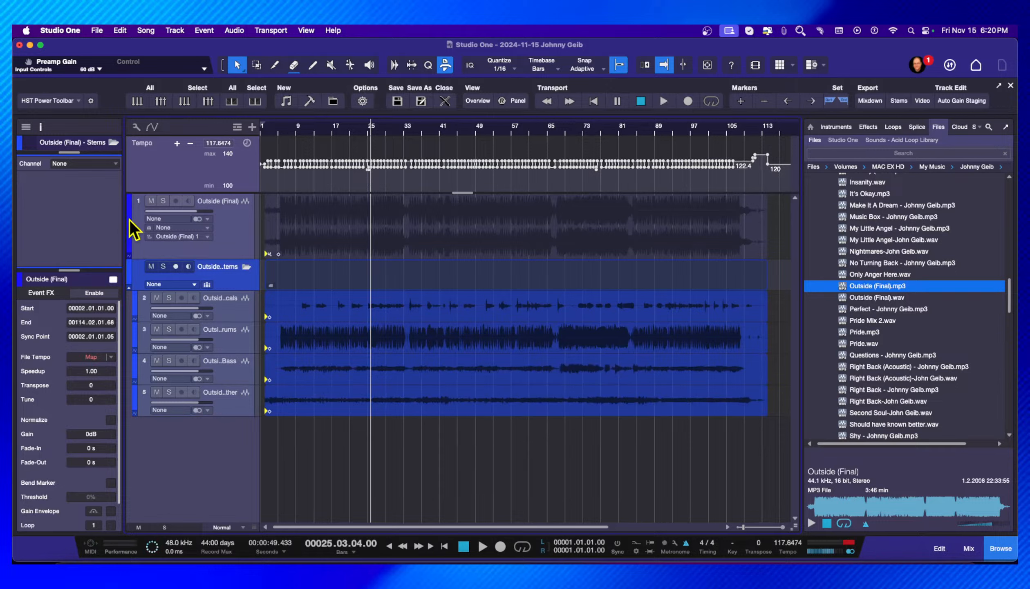
# - Colour the Vocals and Bass stem tracks yellow-orange
pyautogui.click(135, 307)
pyautogui.click(134, 307)
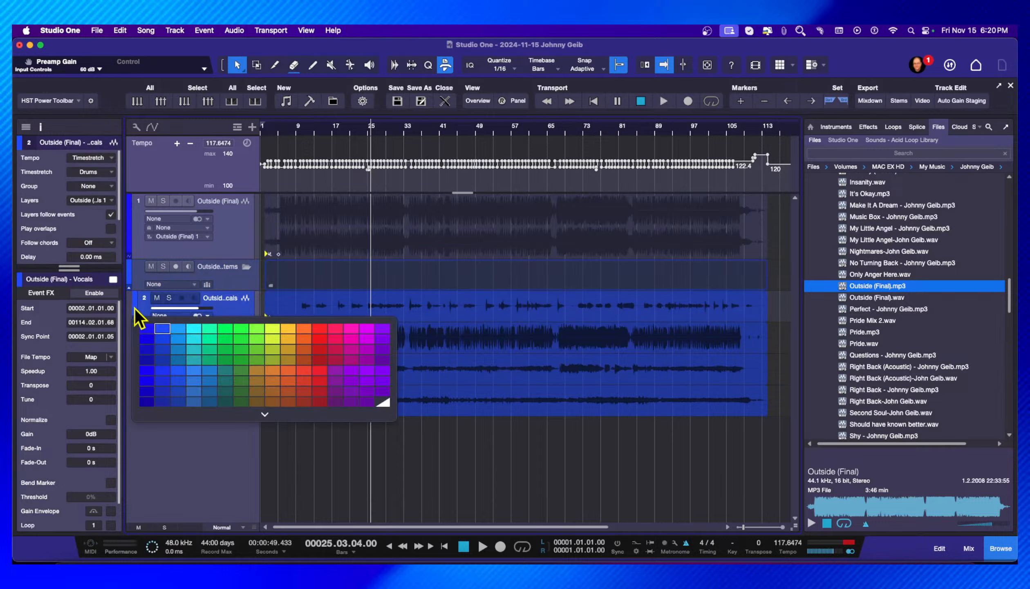
pyautogui.click(143, 345)
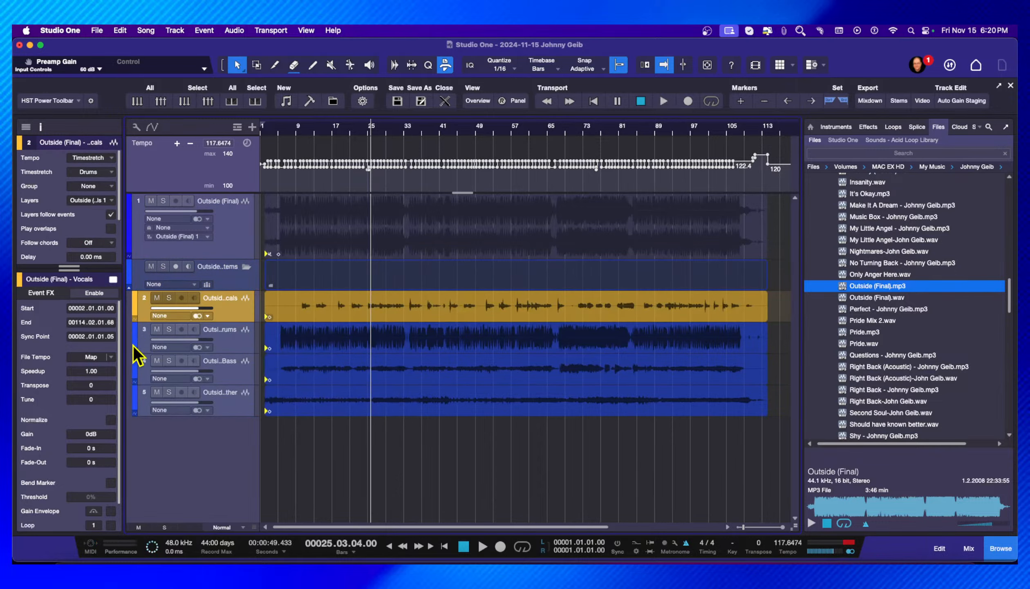
pyautogui.click(135, 366)
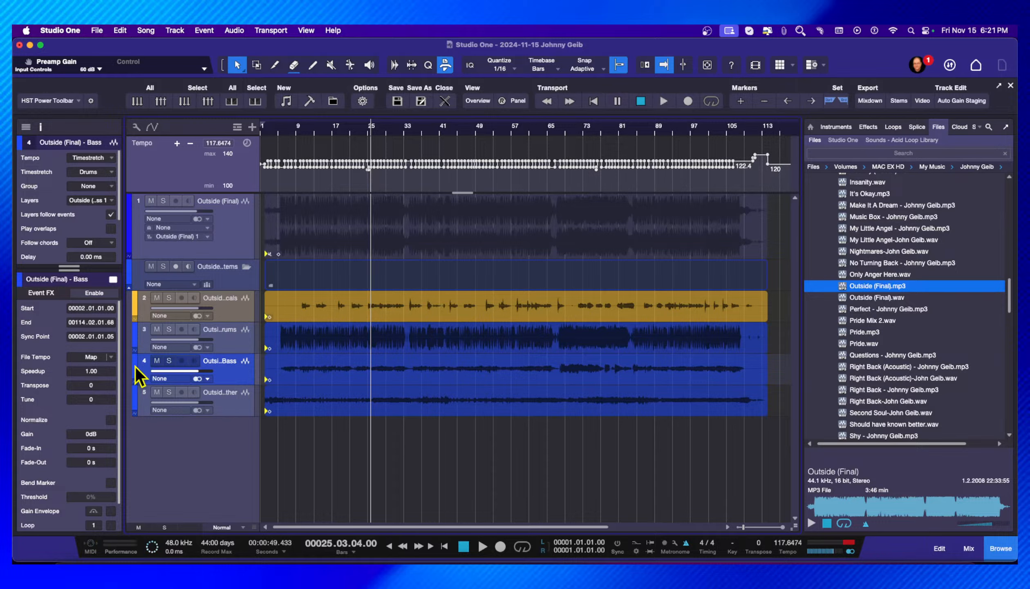
pyautogui.click(135, 366)
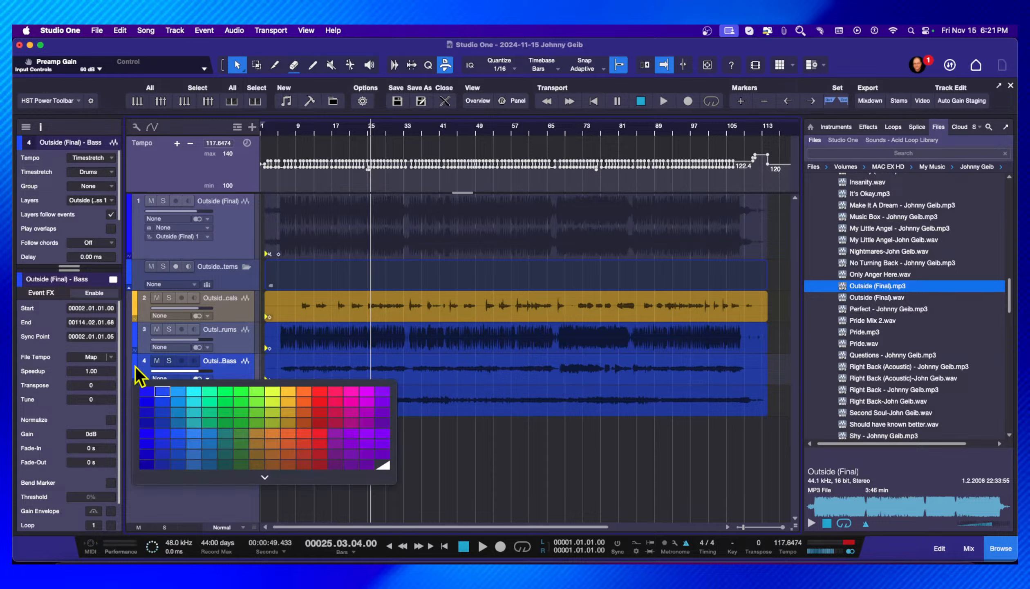
pyautogui.click(291, 391)
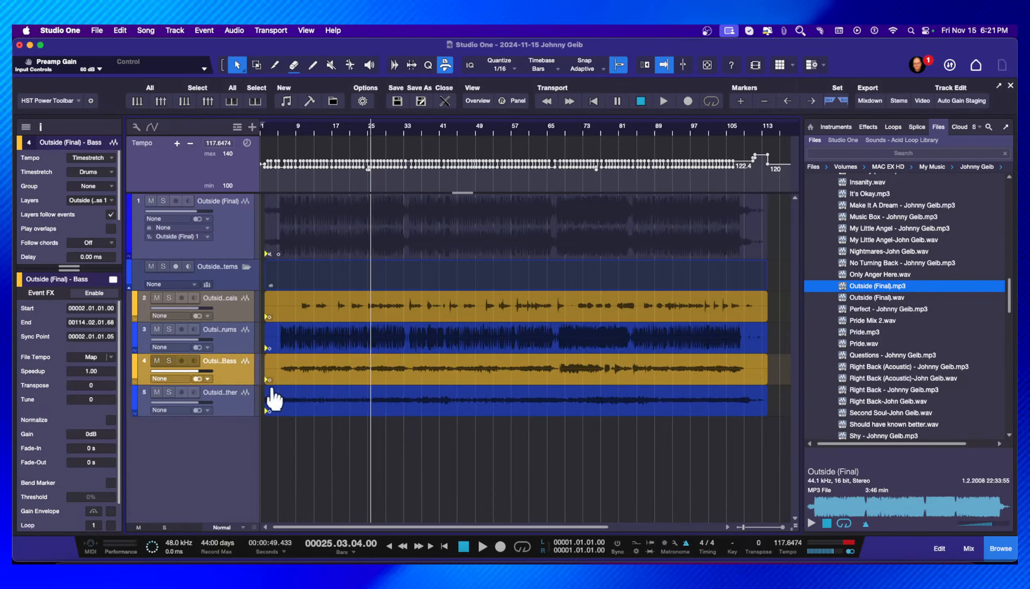
# - Colour the Other stem track green and change the Vocals stem track to red
pyautogui.click(136, 402)
pyautogui.click(136, 402)
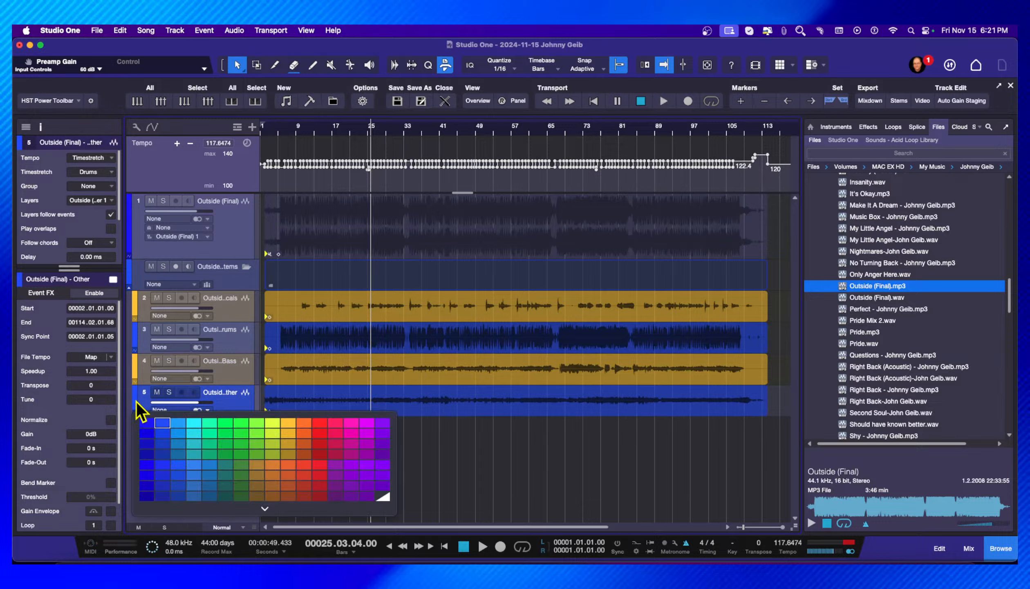
pyautogui.click(232, 424)
pyautogui.click(136, 308)
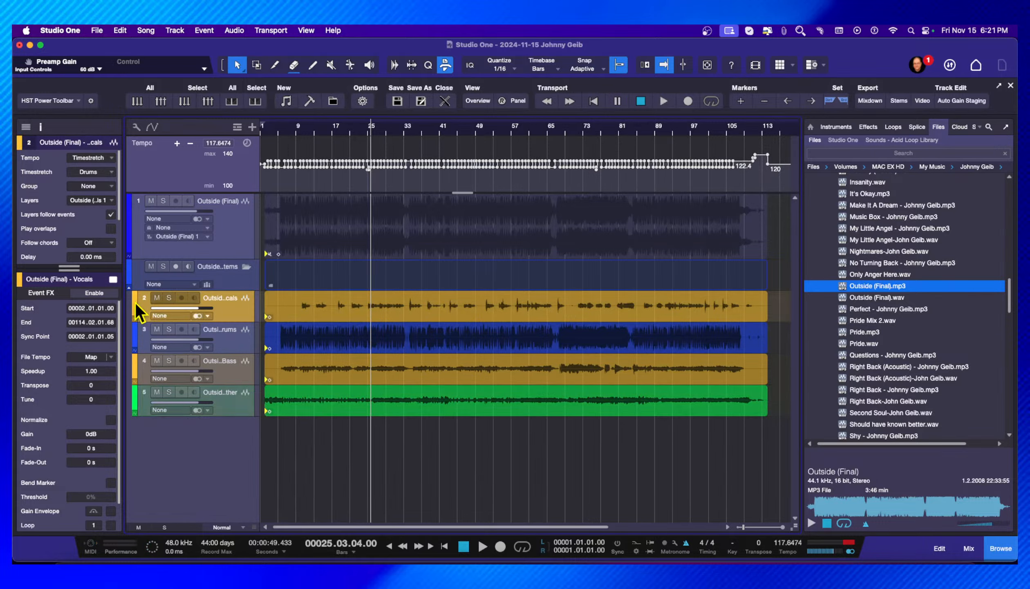
pyautogui.click(137, 308)
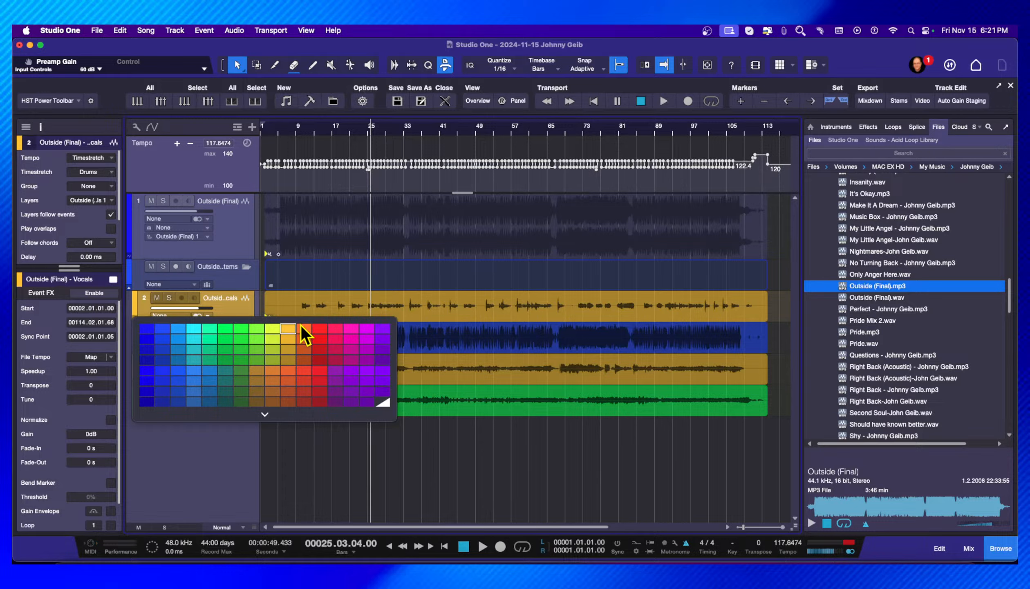
pyautogui.click(319, 330)
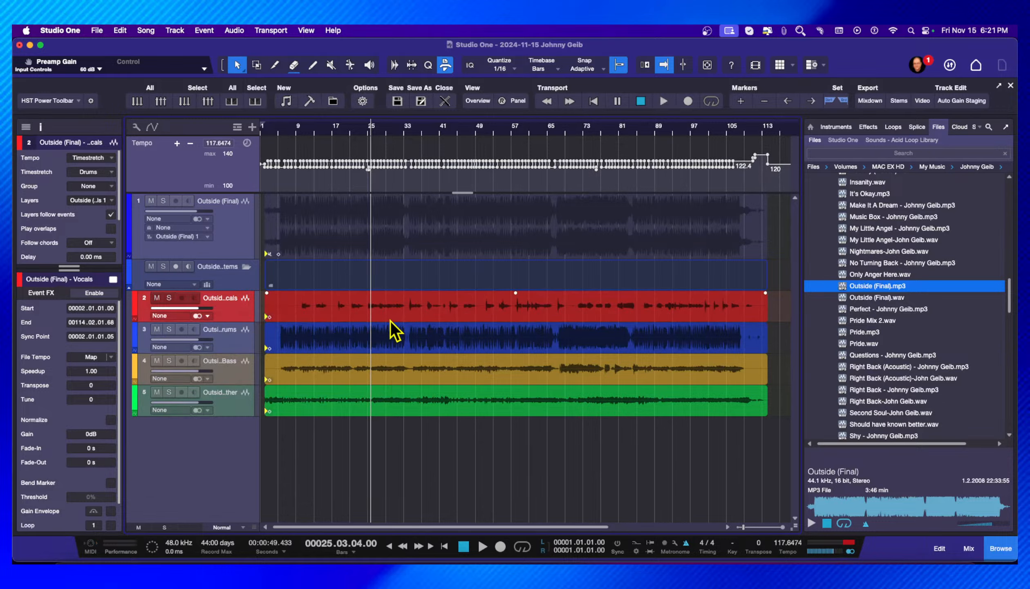
# - Play the separated stems from bar 25 and widen the track list to show the full track names
pyautogui.press('space')
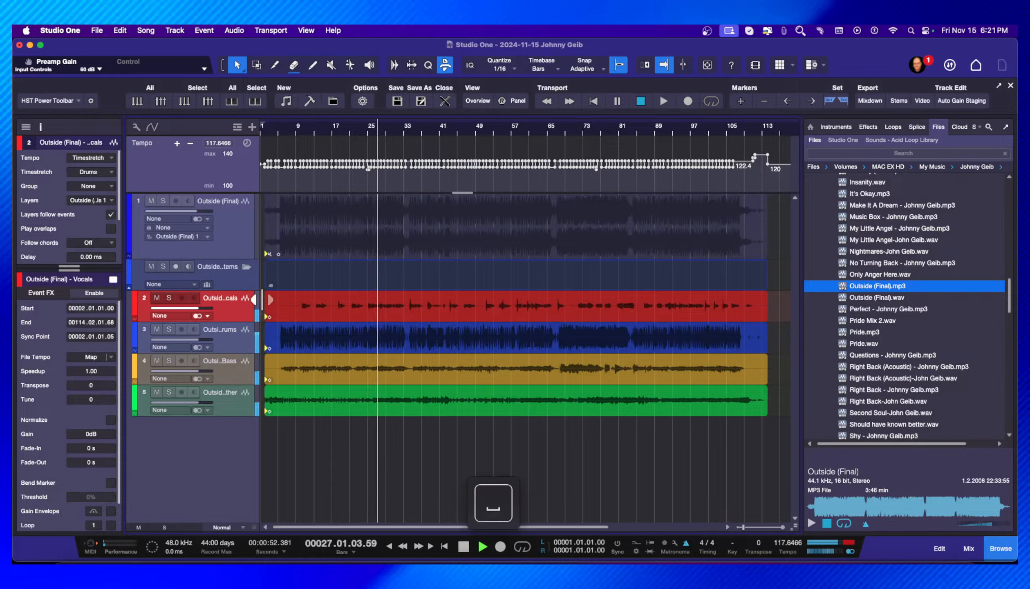
pyautogui.click(267, 304)
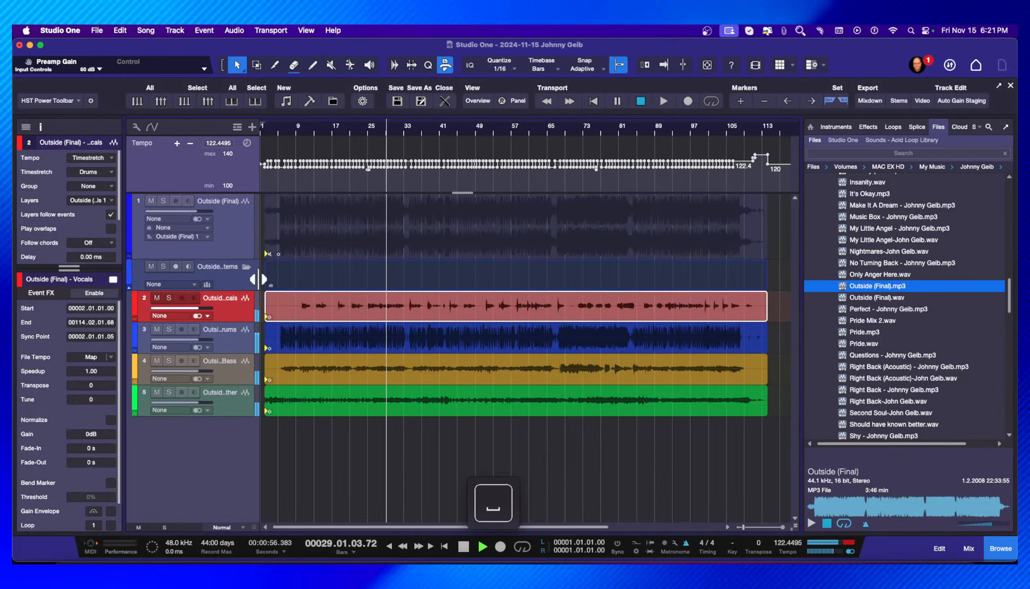
pyautogui.moveTo(258, 279); pyautogui.dragTo(304, 279)
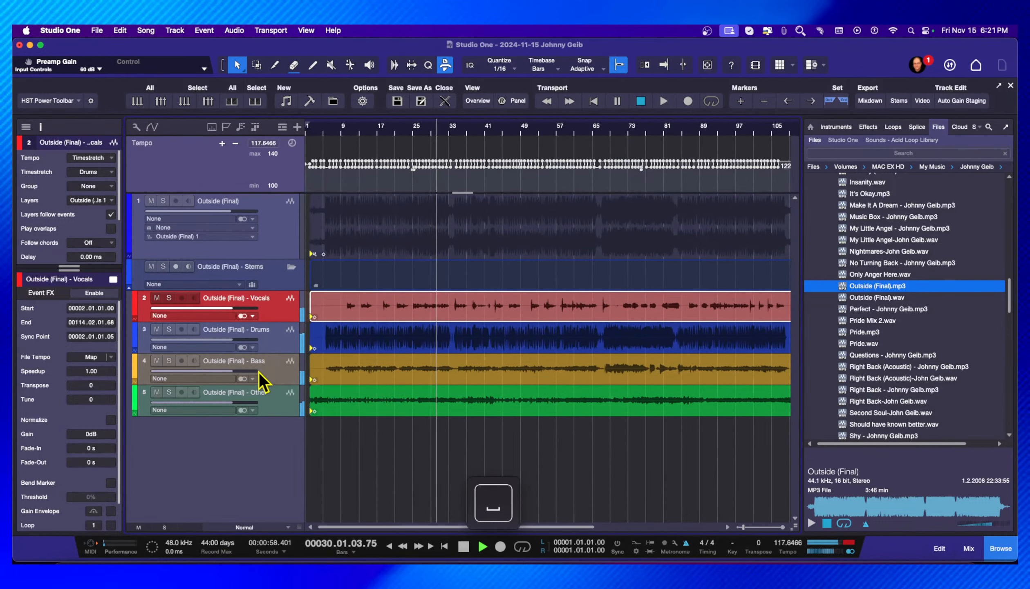
# - Solo the Drums stem to hear it alone, stop playback and clear the solo
pyautogui.click(169, 330)
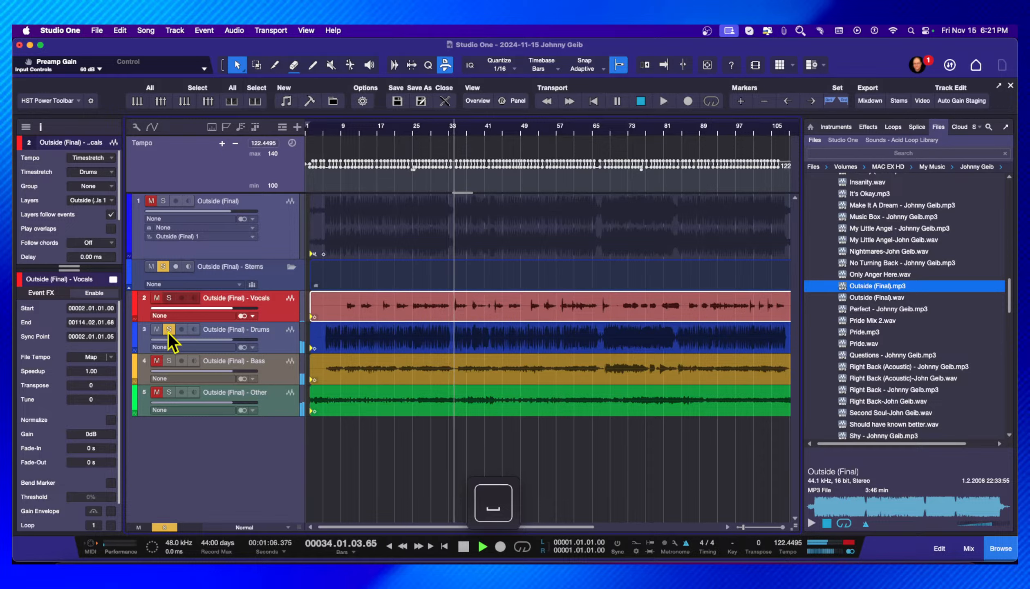
pyautogui.press('space')
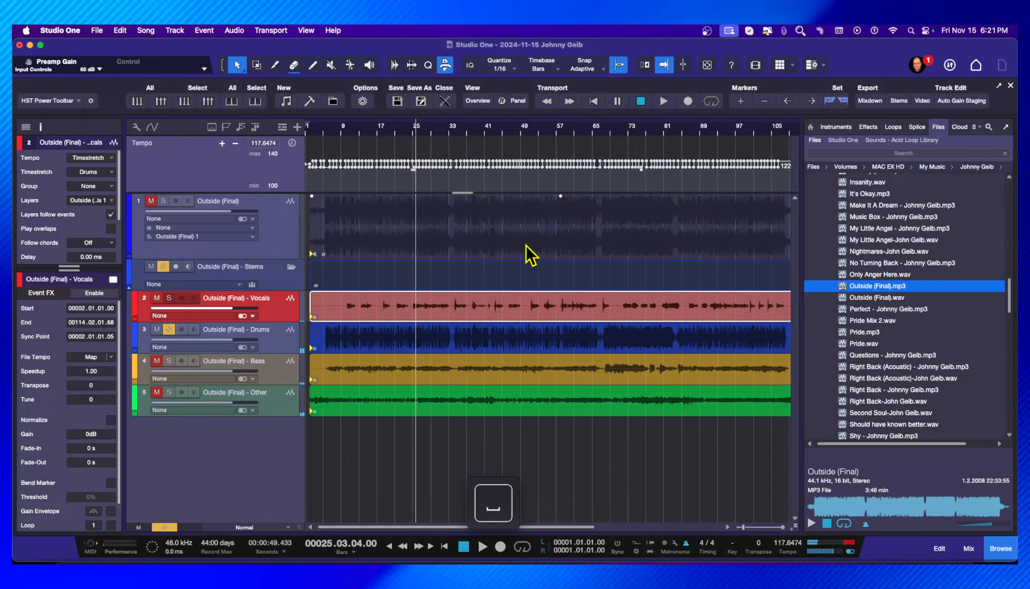
pyautogui.click(169, 329)
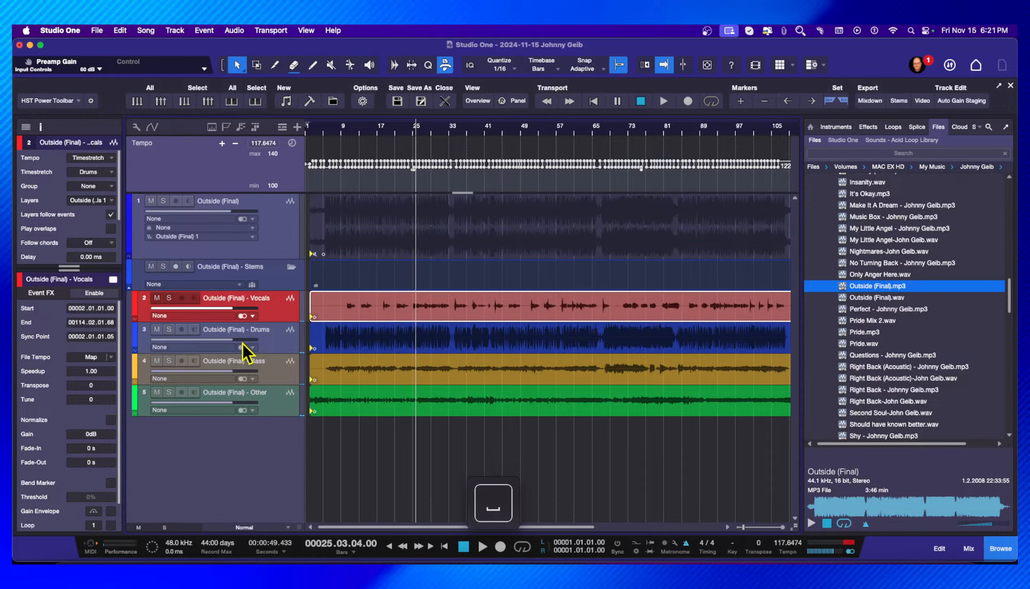
# - Play the separated stems from the song start, moving the playback position to about bar 10
pyautogui.press('Return')
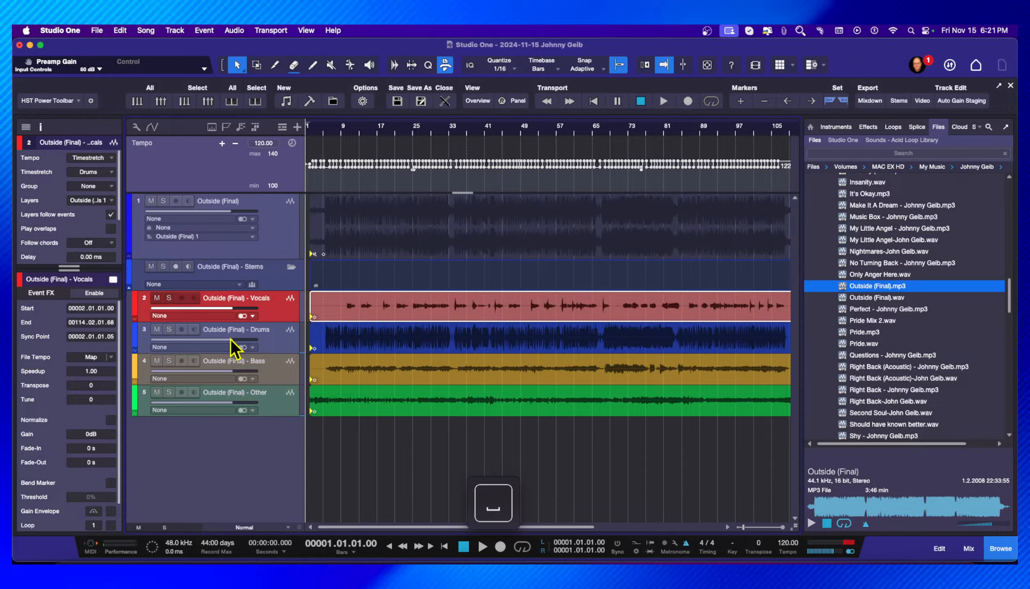
pyautogui.press('space')
pyautogui.click(346, 134)
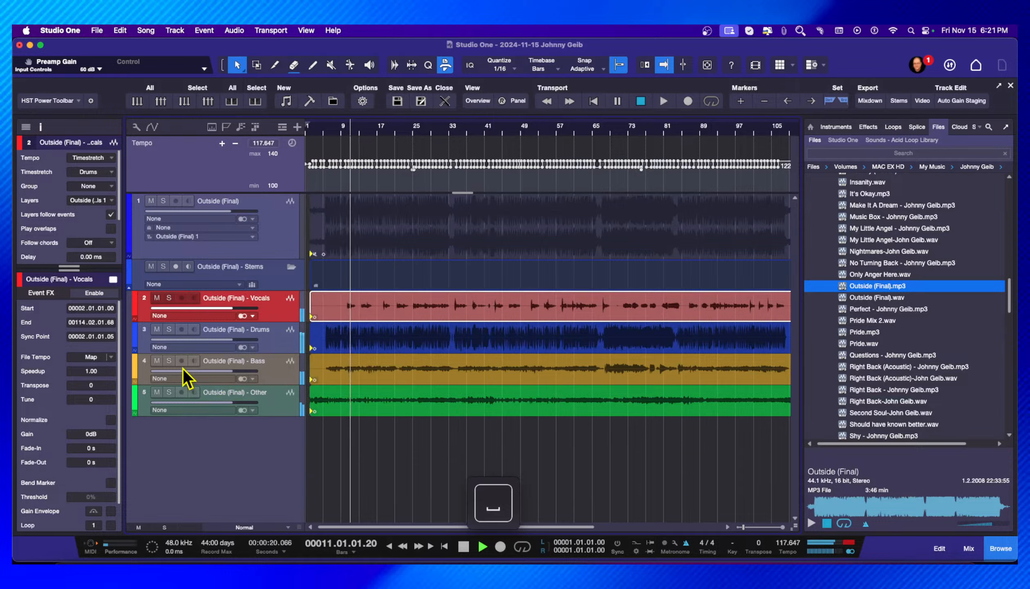
# - Briefly mute the Drums stem during playback, lower its volume to -9.6 dB and stop playback
pyautogui.click(157, 330)
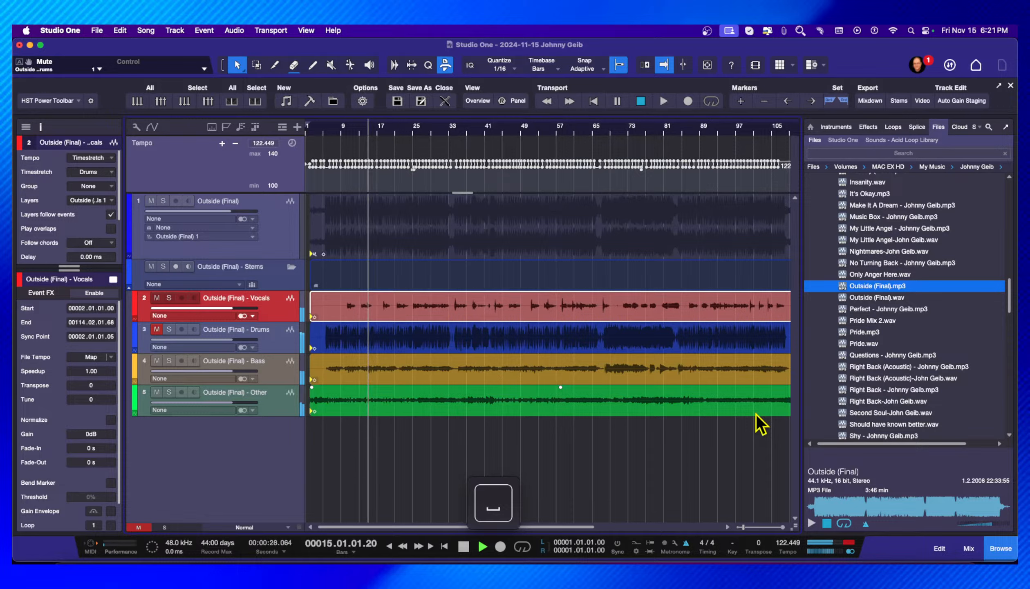
pyautogui.click(157, 329)
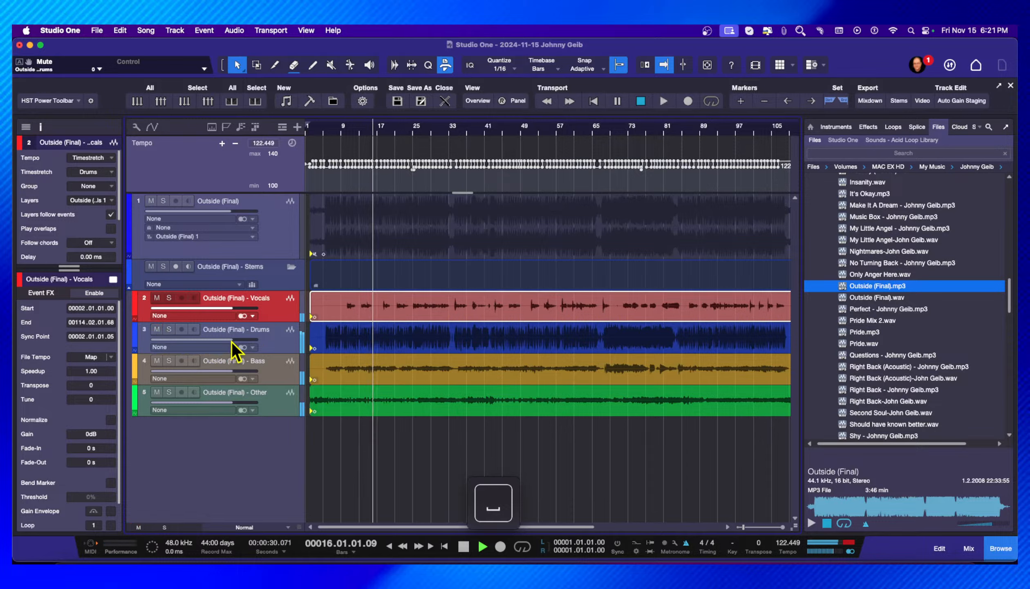
pyautogui.moveTo(232, 341); pyautogui.dragTo(207, 343)
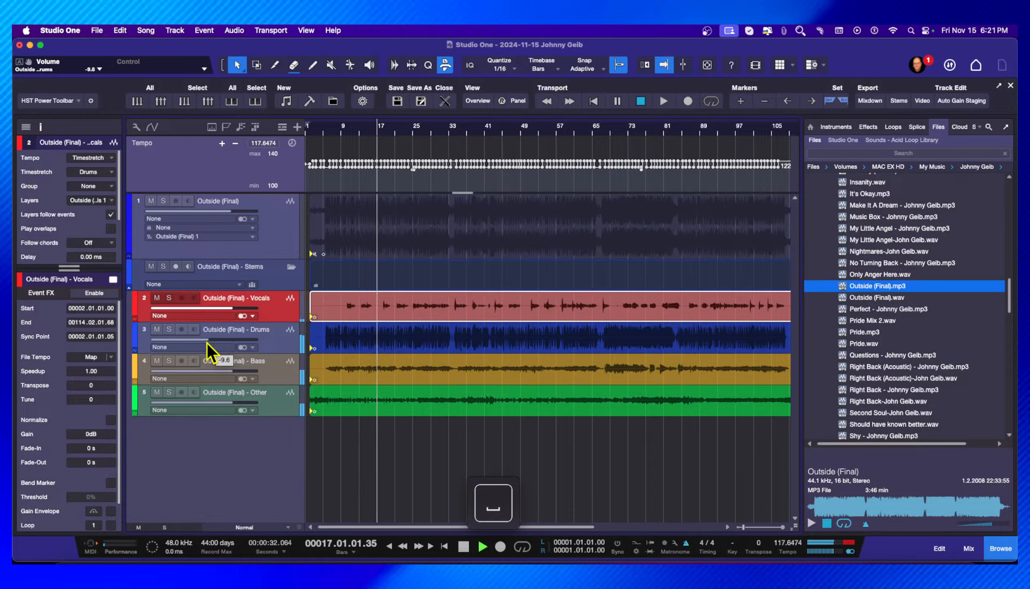
pyautogui.press('space')
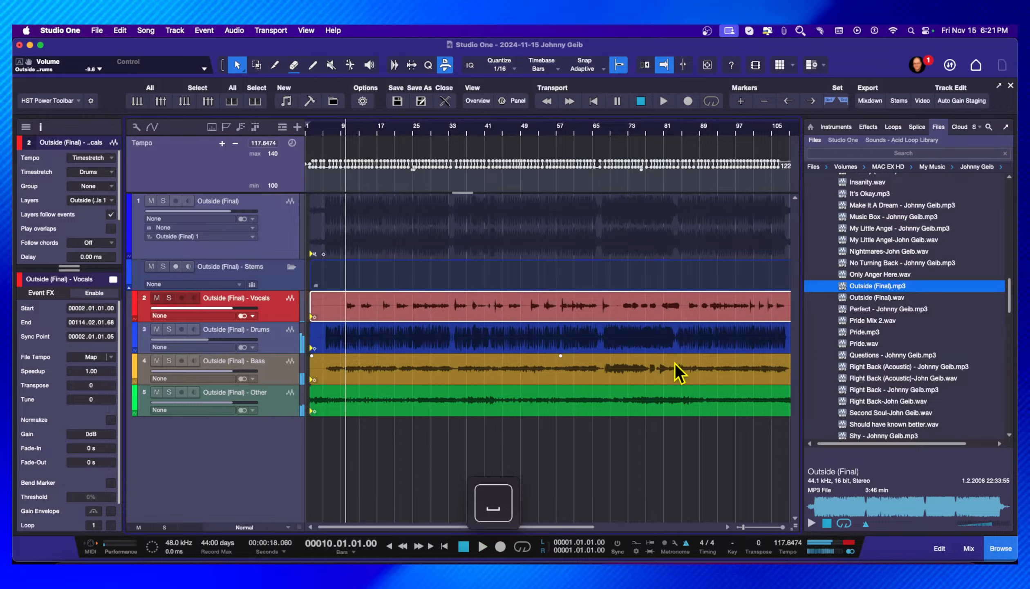
# - Add the Toontrack EZdrummer instrument to the song on a new track below the stems
pyautogui.click(836, 128)
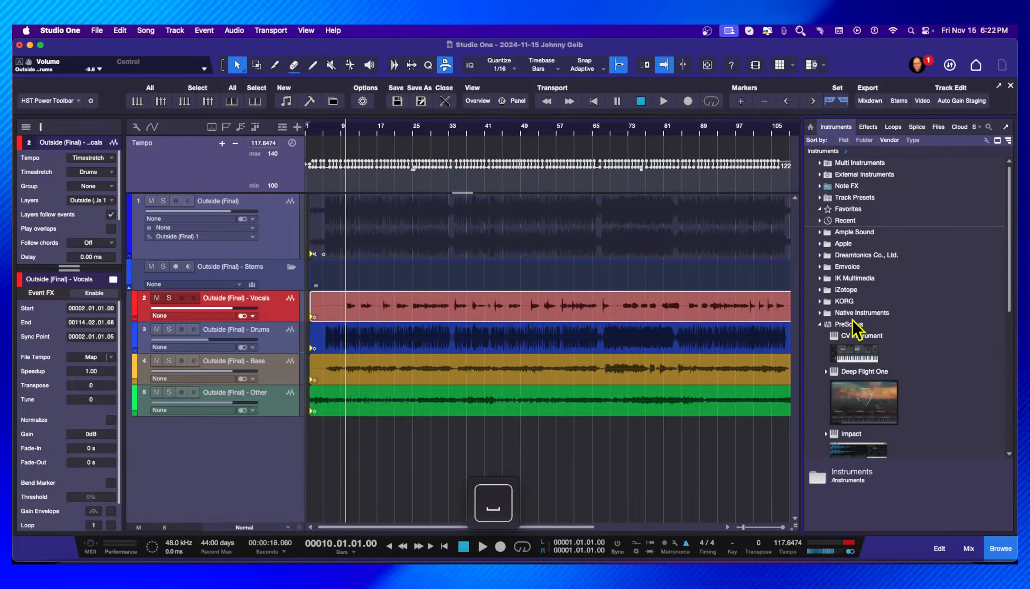
pyautogui.scroll(-10, 899, 367)
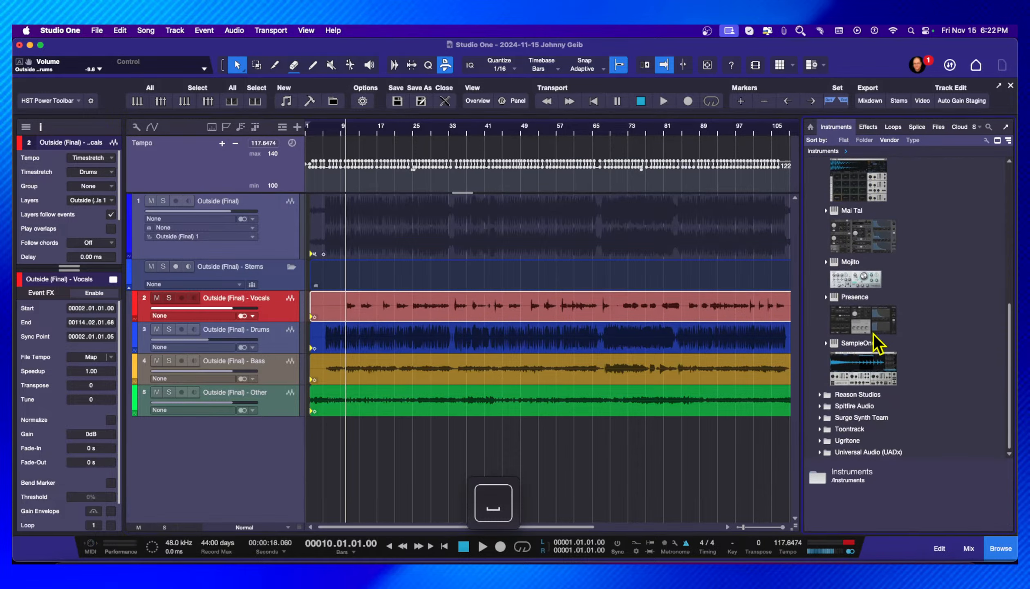
pyautogui.click(820, 429)
pyautogui.scroll(-5, 863, 426)
pyautogui.moveTo(859, 381); pyautogui.dragTo(409, 444)
# - Find and preview the Verse 05 Messy Rock 107 BPM groove, and place it on the EZdrummer track at bar 6
pyautogui.click(511, 127)
pyautogui.click(308, 255)
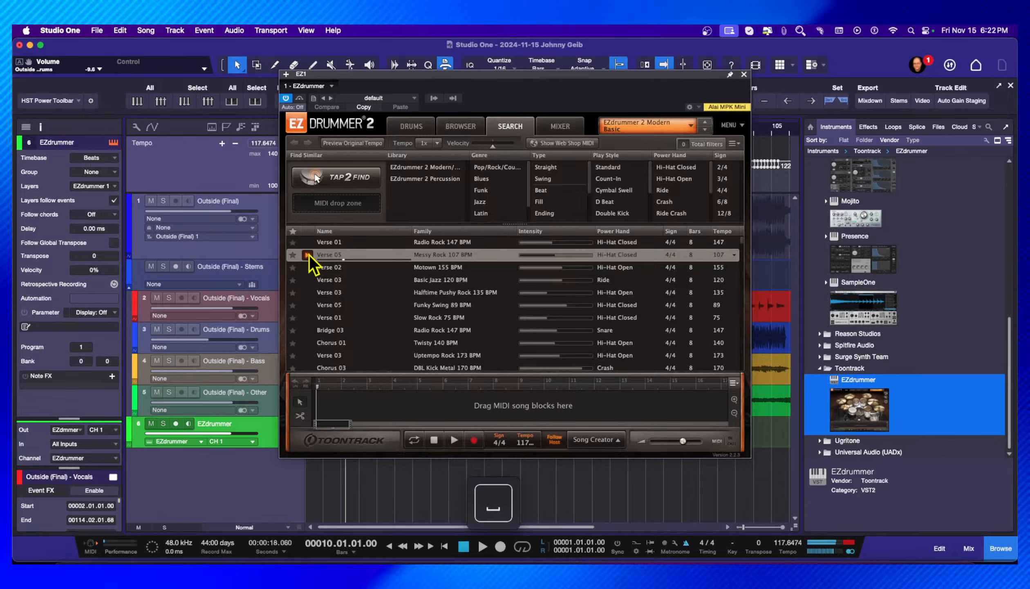
pyautogui.moveTo(473, 75); pyautogui.dragTo(692, 138)
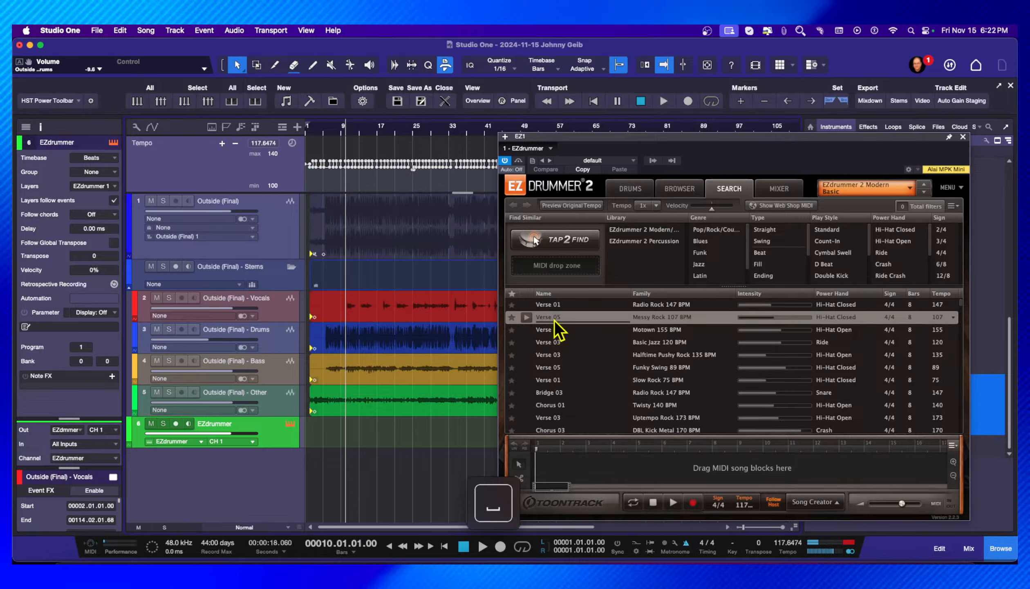
pyautogui.moveTo(550, 319); pyautogui.dragTo(350, 443)
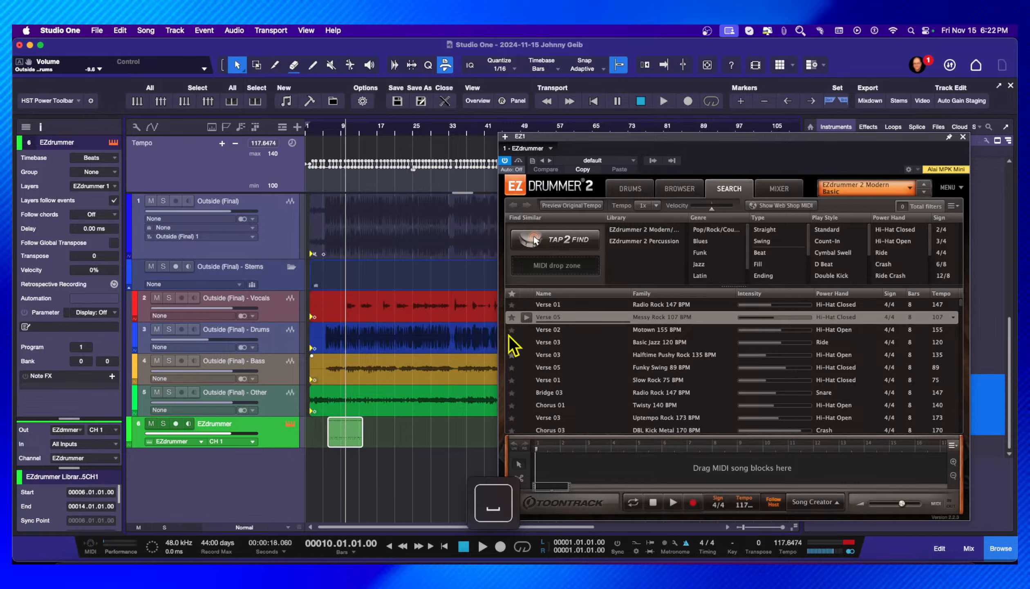
# - Play the song from bar 4, close the EZdrummer window and lower the Drums stem volume to -41.7 dB
pyautogui.click(320, 126)
pyautogui.press('space')
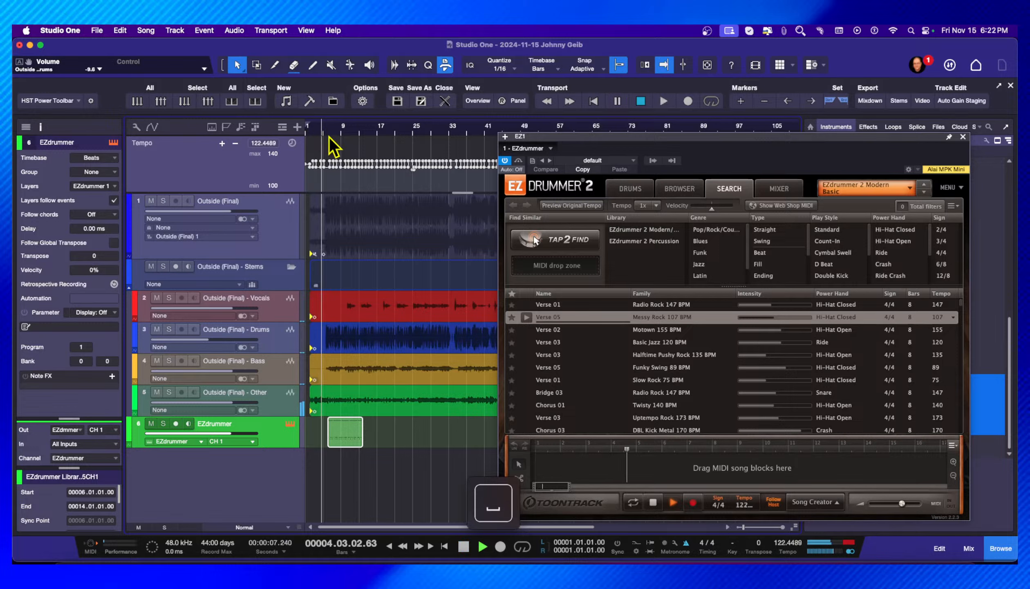
pyautogui.click(964, 138)
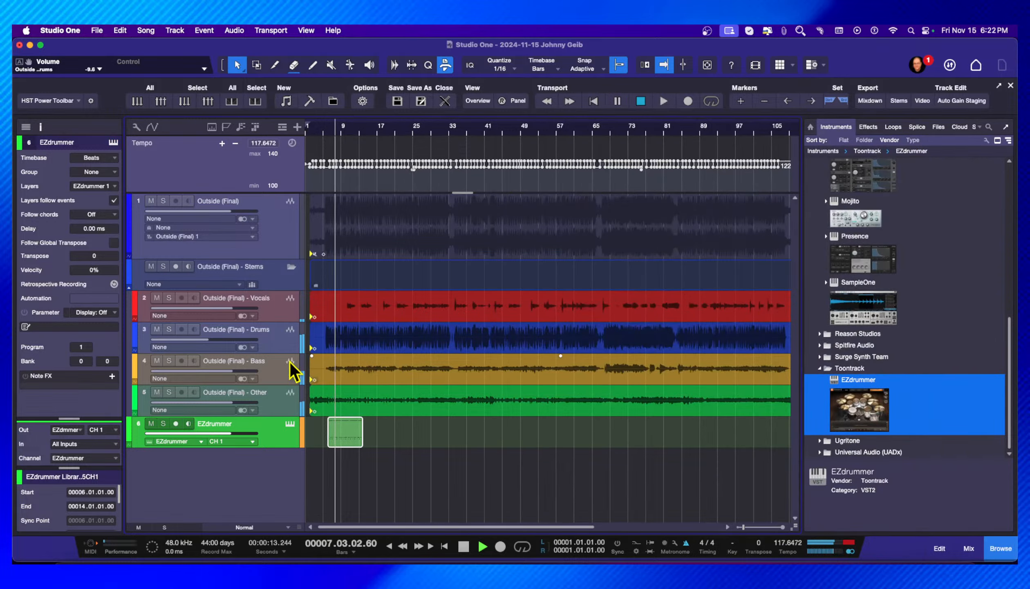
pyautogui.moveTo(205, 343); pyautogui.dragTo(166, 347)
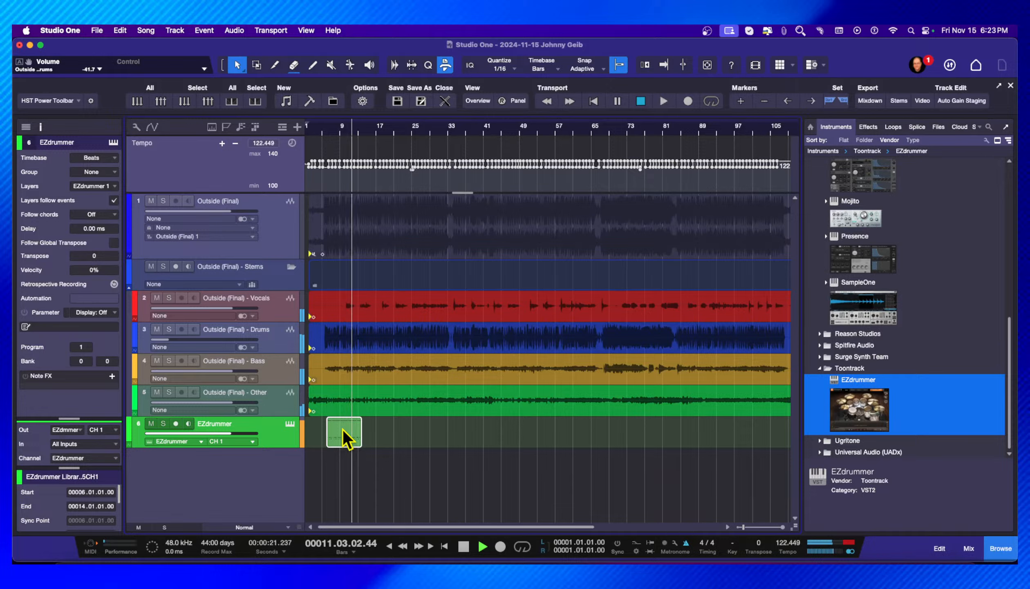
# - Duplicate the EZdrummer groove clip four times end to end, filling bars 6 to 46, and restart playback from bar 4
pyautogui.press('d')
pyautogui.press('d')
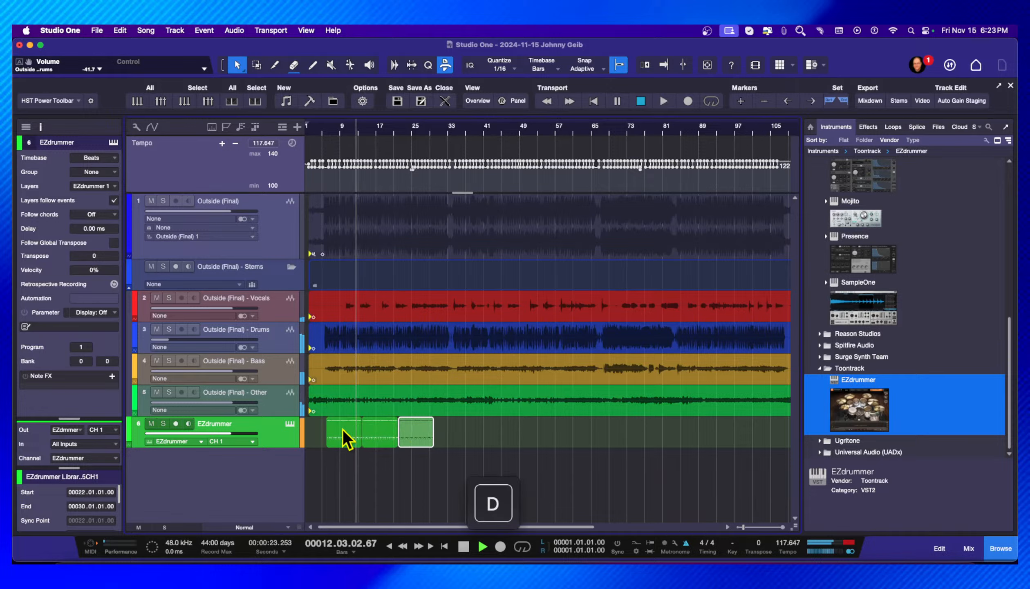
pyautogui.press('d')
pyautogui.press('d')
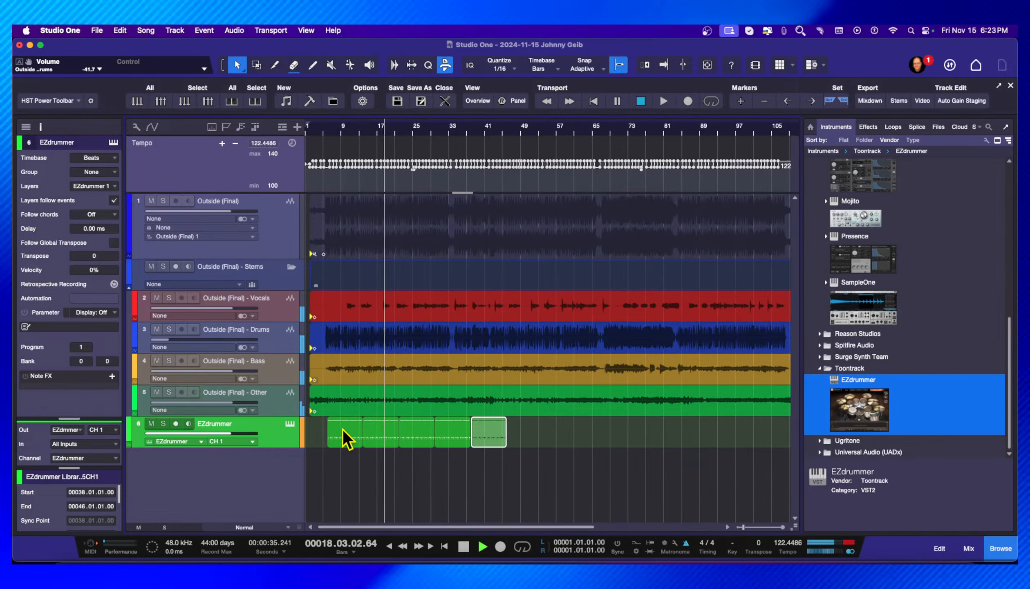
pyautogui.hscroll(2, 353, 430)
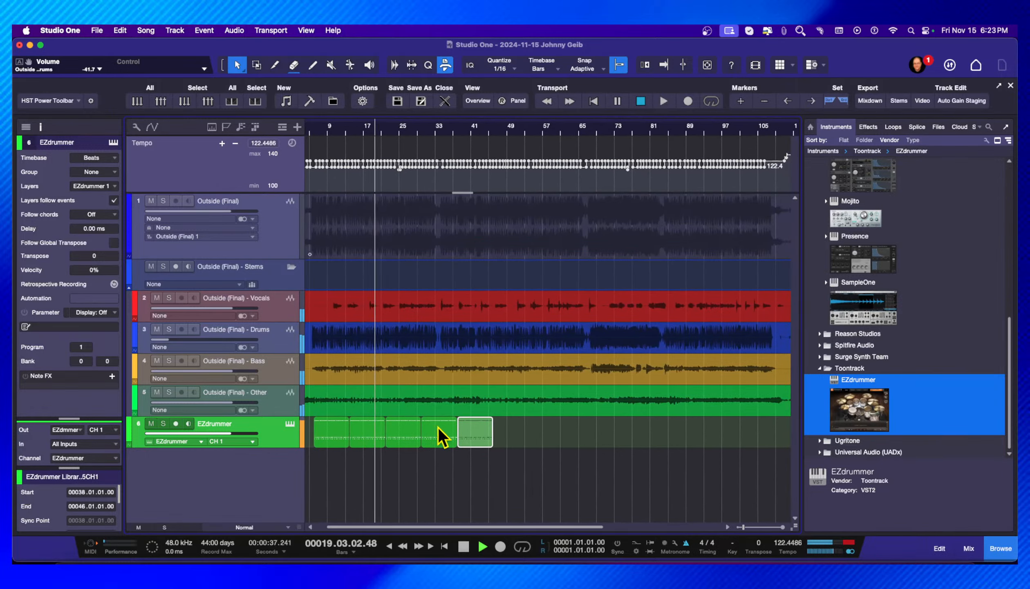
pyautogui.press('space')
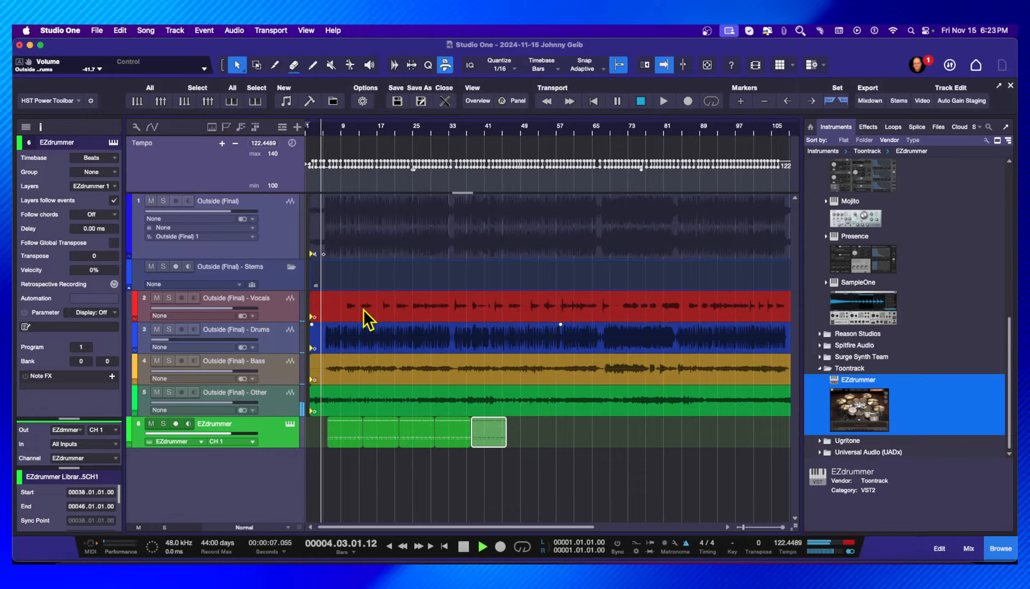
# - Shorten the first EZdrummer clip to seven beats, start it at bar 5 beat 4, and play it from bar 4
pyautogui.moveTo(346, 130); pyautogui.dragTo(425, 184)
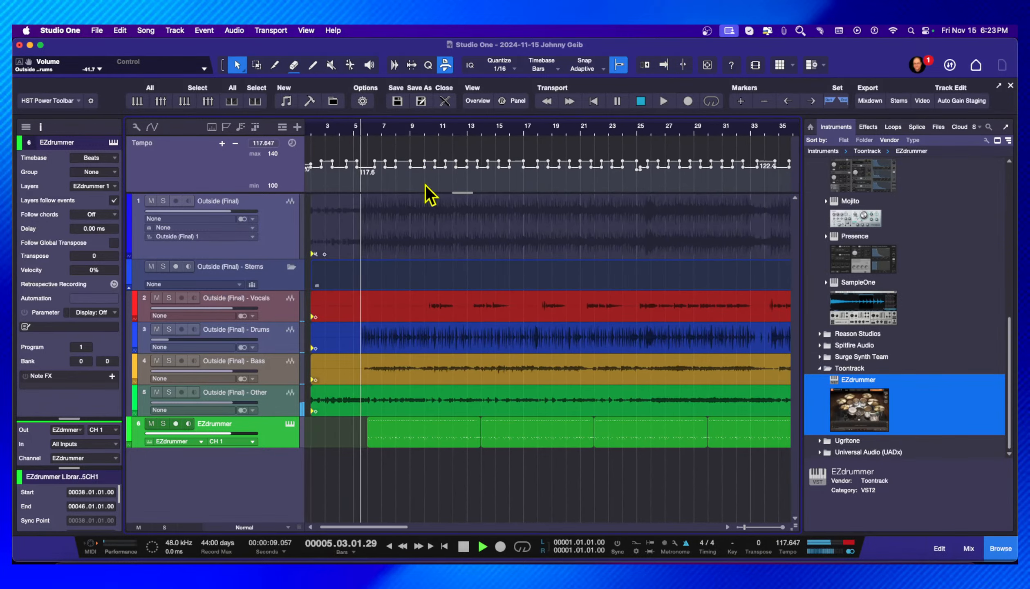
pyautogui.press('space')
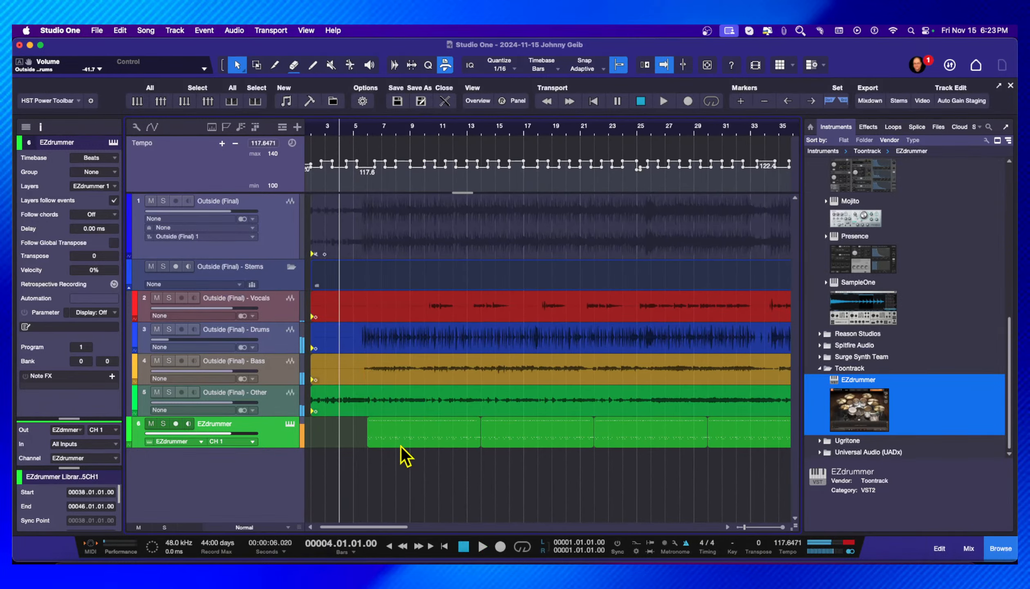
pyautogui.moveTo(370, 432)
pyautogui.mouseDown()
pyautogui.moveTo(470, 430)
pyautogui.moveTo(378, 434)
pyautogui.mouseUp()
pyautogui.press('space')
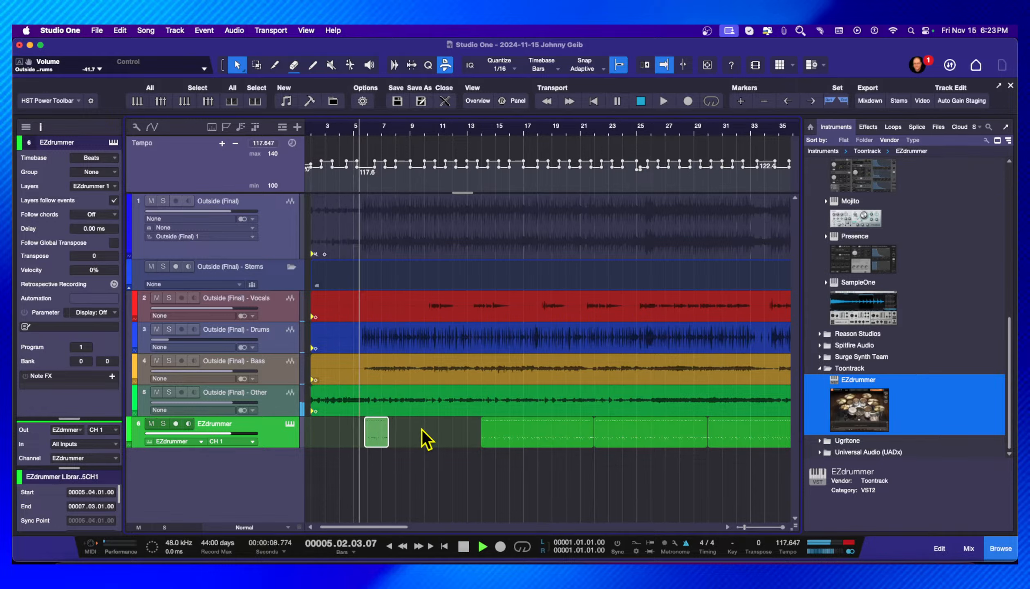
pyautogui.hscroll(-1, 412, 428)
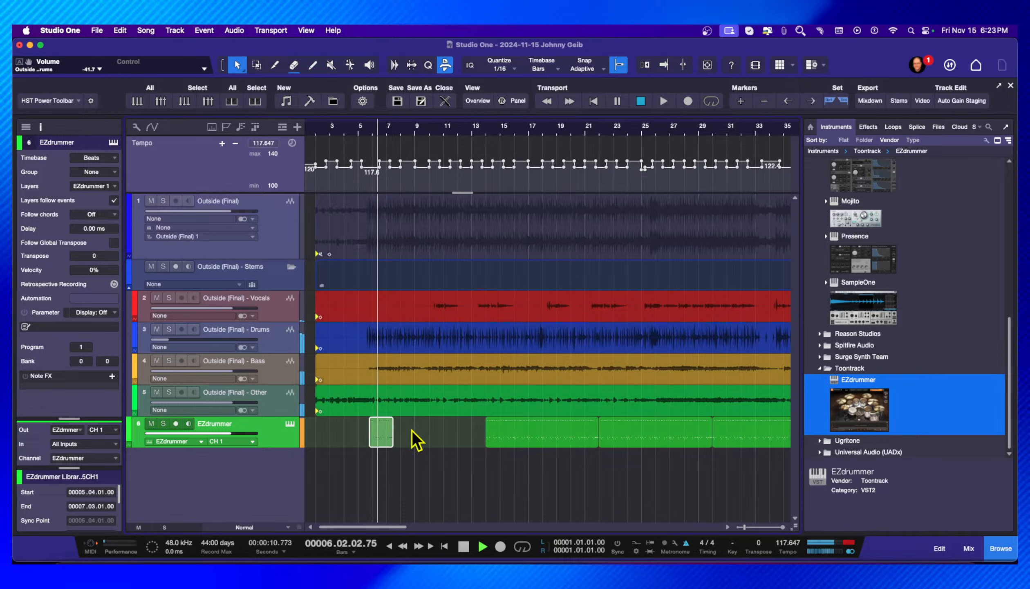
pyautogui.press('space')
# - Move the short EZdrummer clip to bar 6 and play it from bar 4 to check its timing
pyautogui.moveTo(386, 434); pyautogui.dragTo(387, 435)
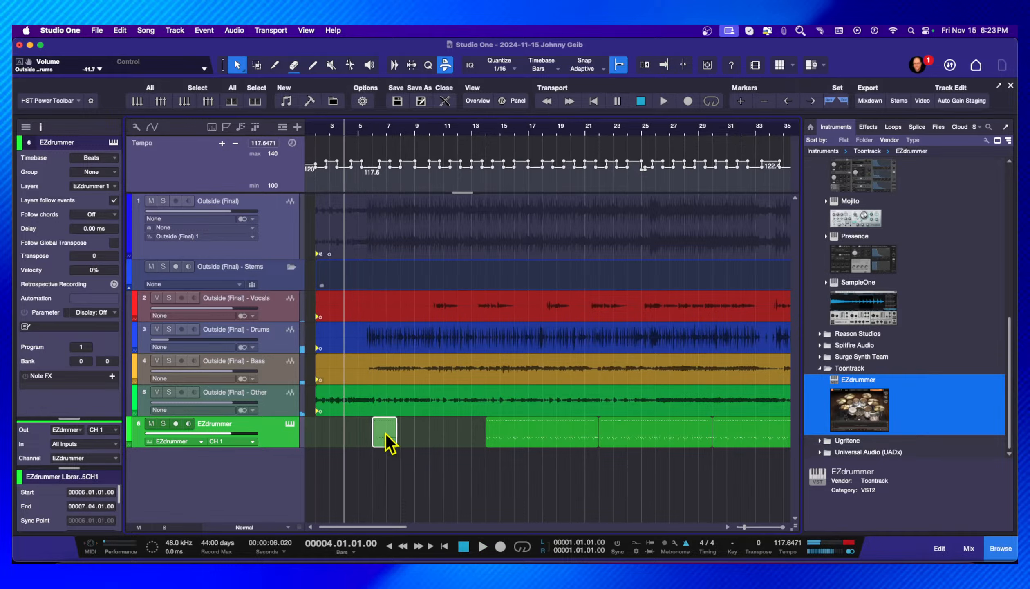
pyautogui.press('space')
pyautogui.hscroll(-1, 446, 429)
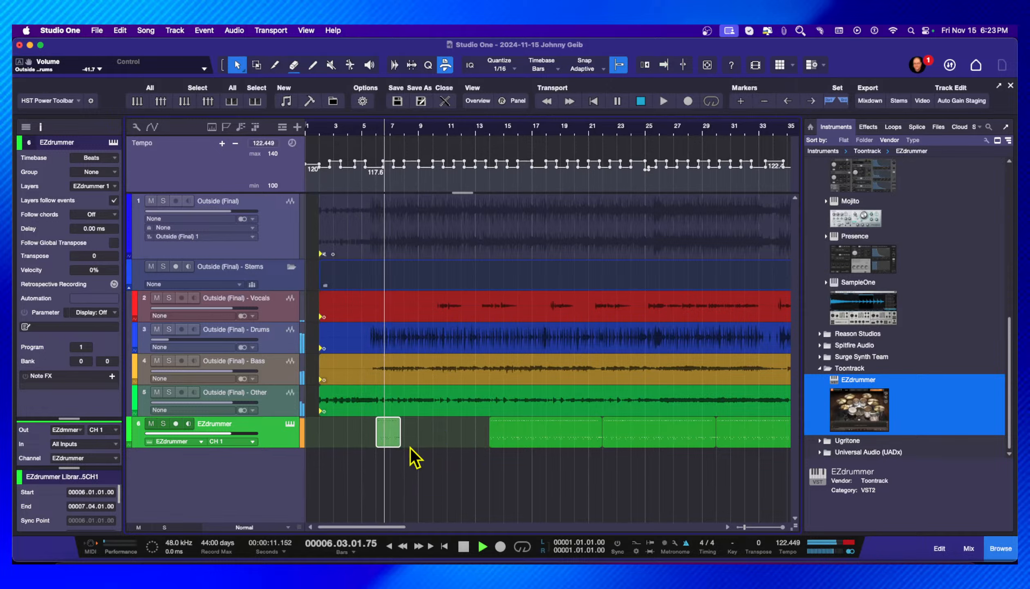
pyautogui.press('space')
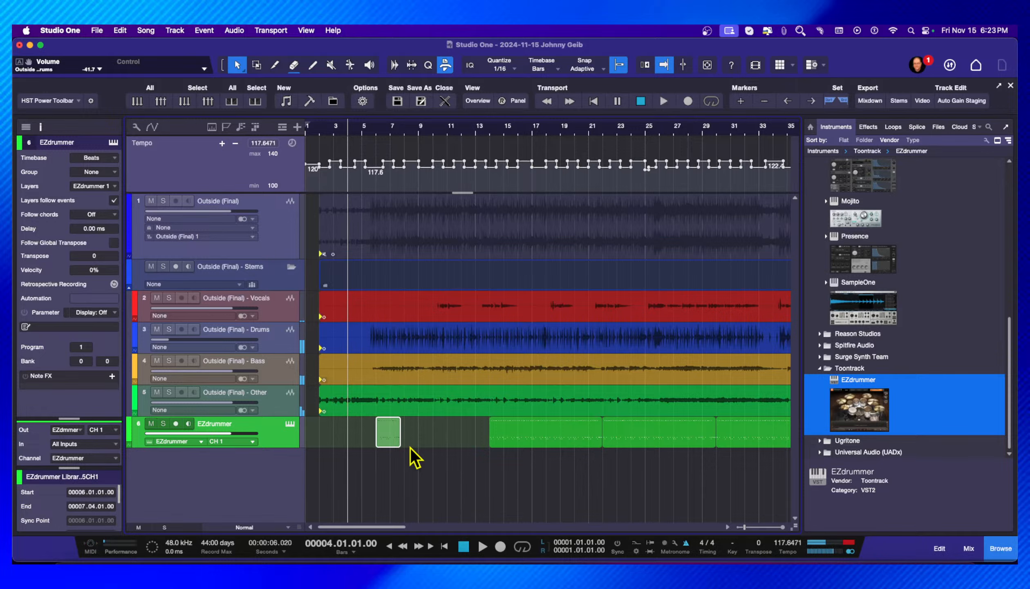
# - Move the short EZdrummer clip back to bar 5 beat 4 and play it from bar 5 beat 3
pyautogui.press(',')
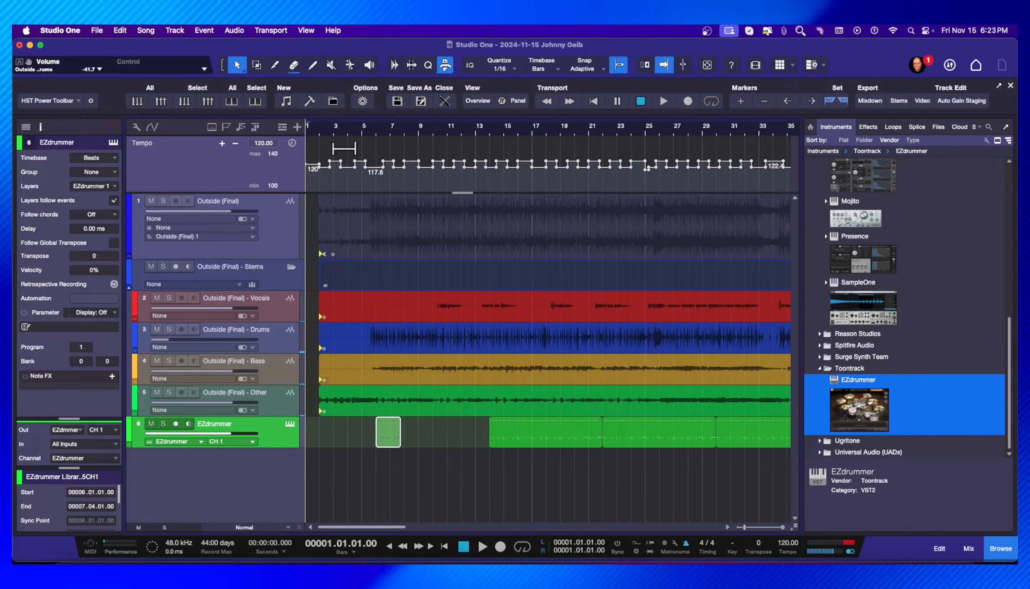
pyautogui.moveTo(363, 126); pyautogui.dragTo(377, 138)
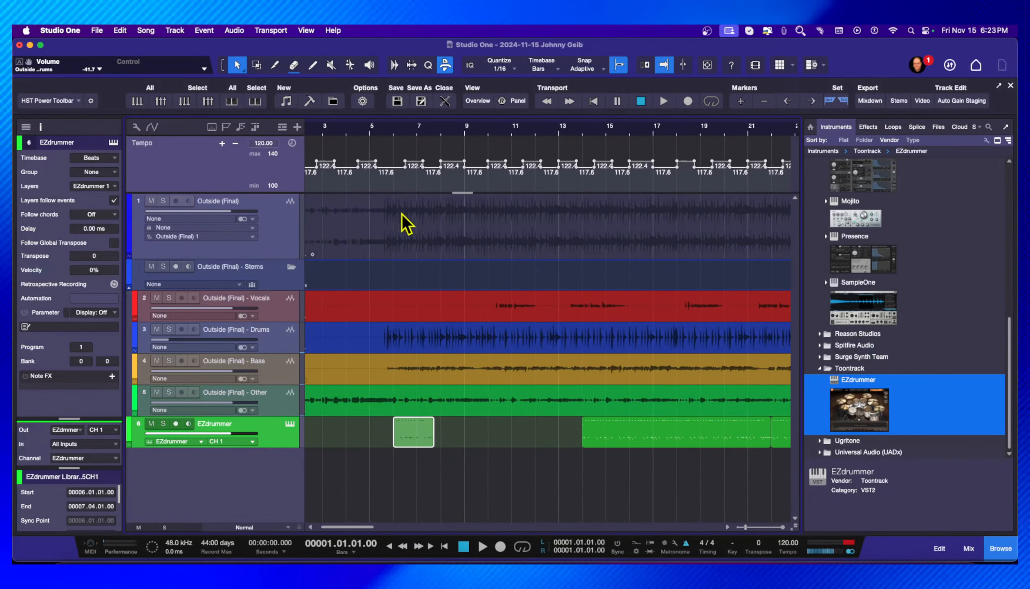
pyautogui.moveTo(413, 436); pyautogui.dragTo(409, 438)
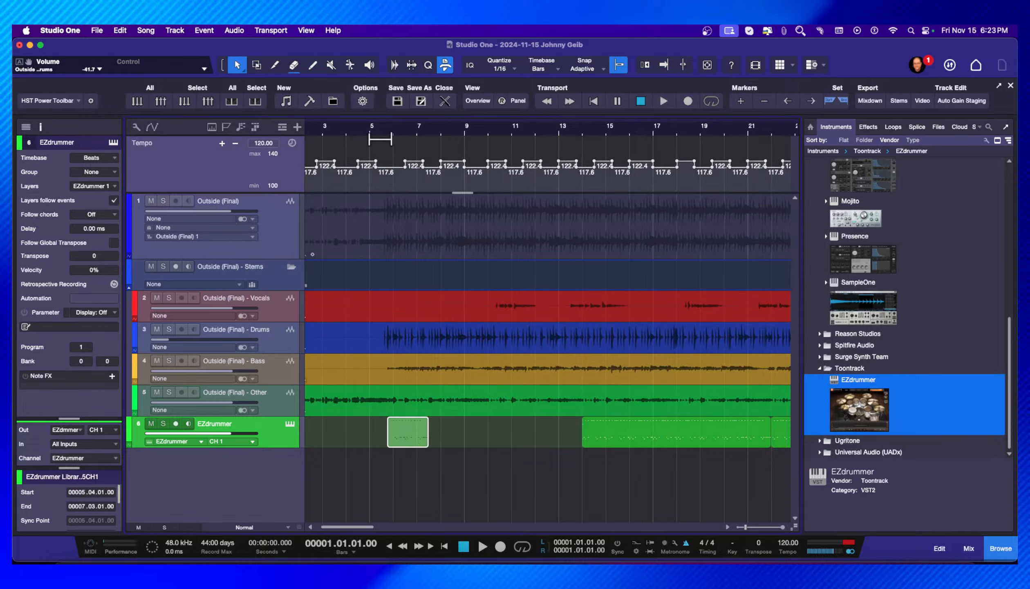
pyautogui.click(380, 133)
pyautogui.press('space')
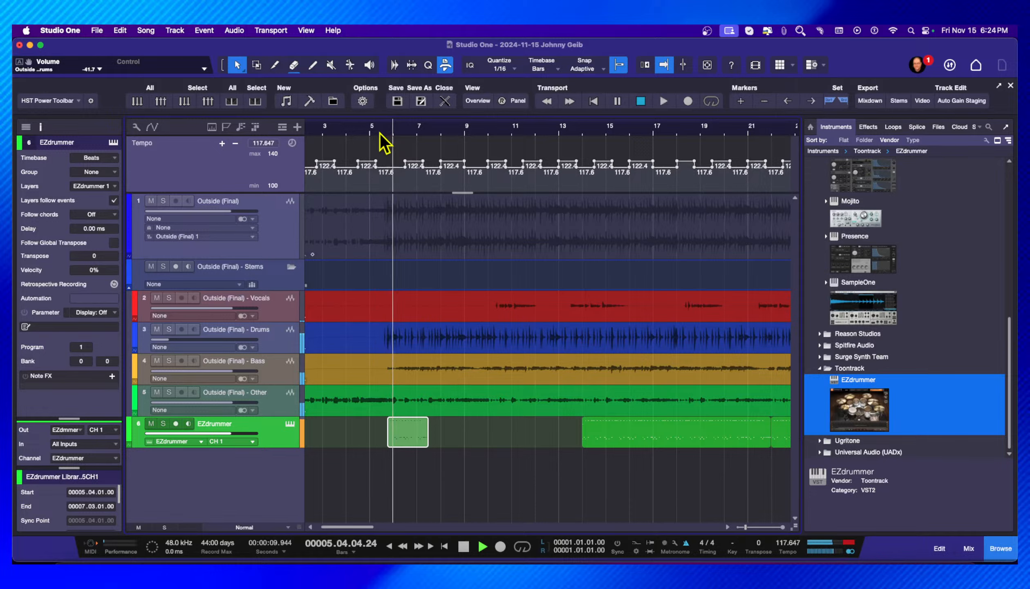
pyautogui.press('space')
# - Move the short EZdrummer clip out to bar 7 and play the stems without it from bar 5 beat 3
pyautogui.moveTo(404, 431); pyautogui.dragTo(437, 431)
pyautogui.press('space')
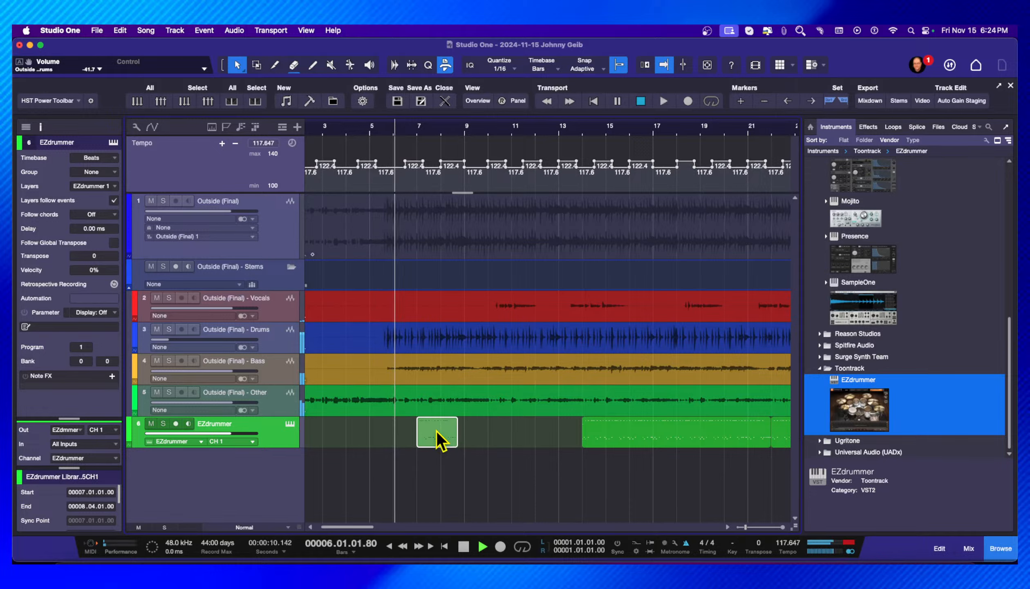
pyautogui.press('space')
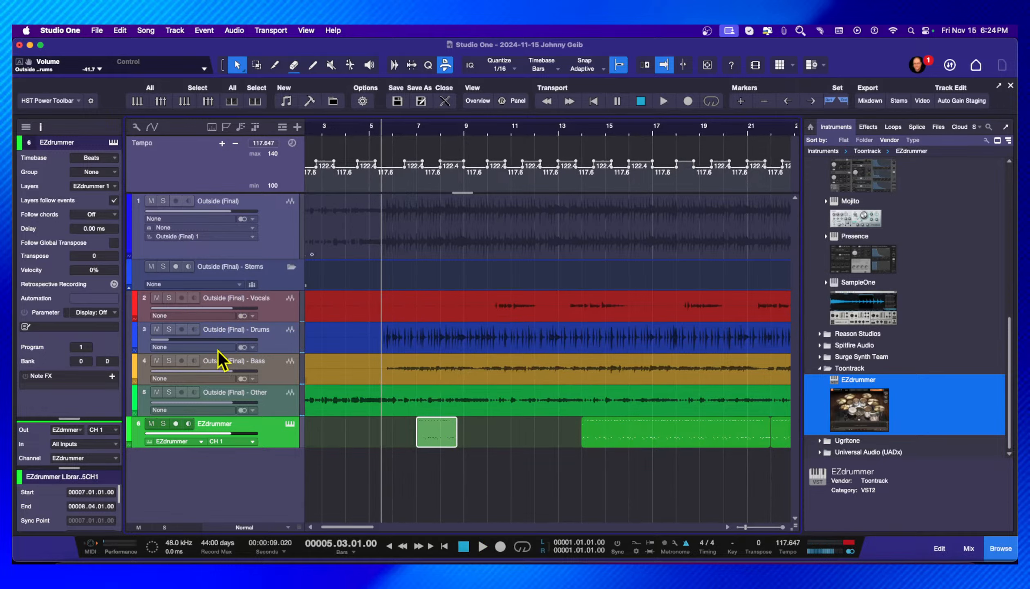
# - Raise the Drums stem volume to +3.5 dB and play the drum entrance from bar 5 beat 3
pyautogui.moveTo(173, 341); pyautogui.dragTo(245, 341)
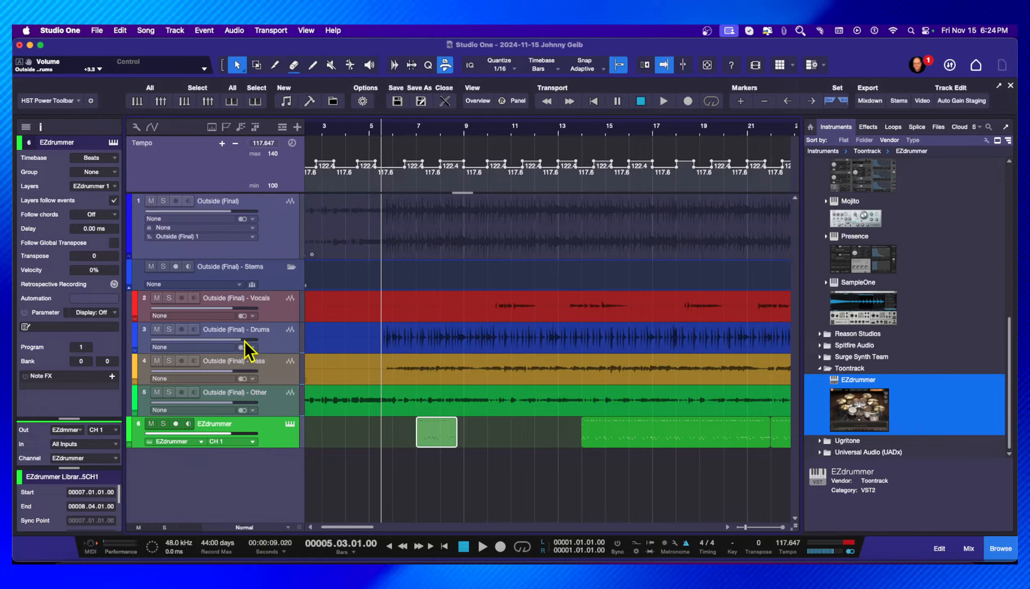
pyautogui.press('space')
pyautogui.press('space')
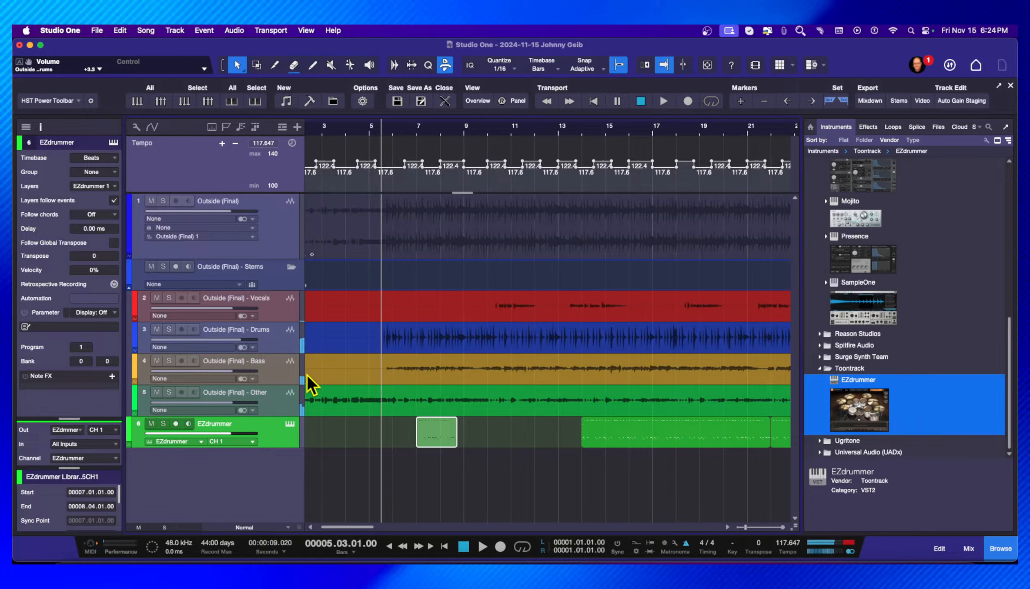
# - Return the short EZdrummer clip to bar 6 and play it against the Drums stem
pyautogui.moveTo(436, 429); pyautogui.dragTo(410, 430)
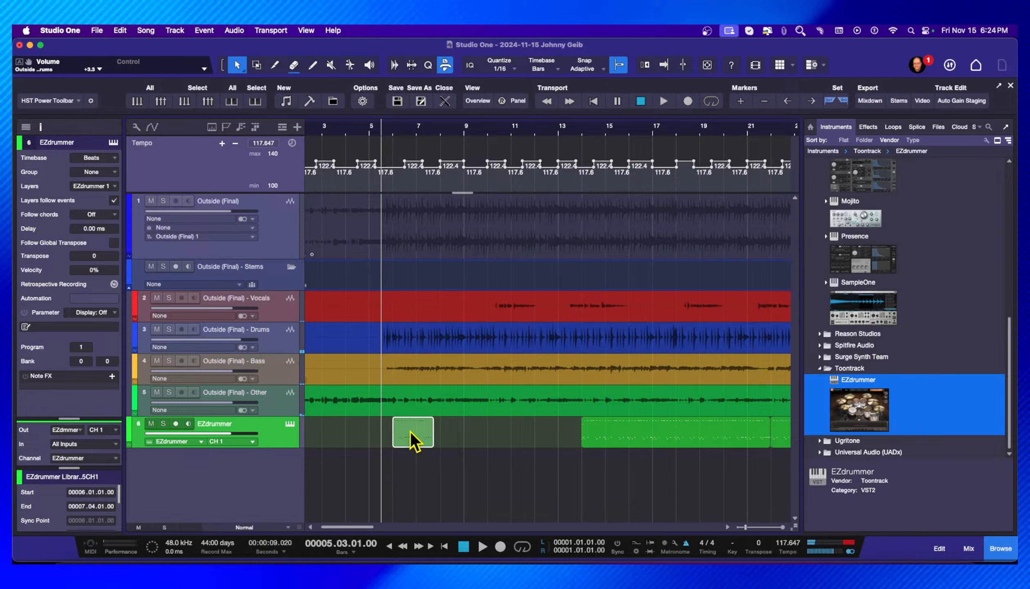
pyautogui.press('space')
pyautogui.press('space')
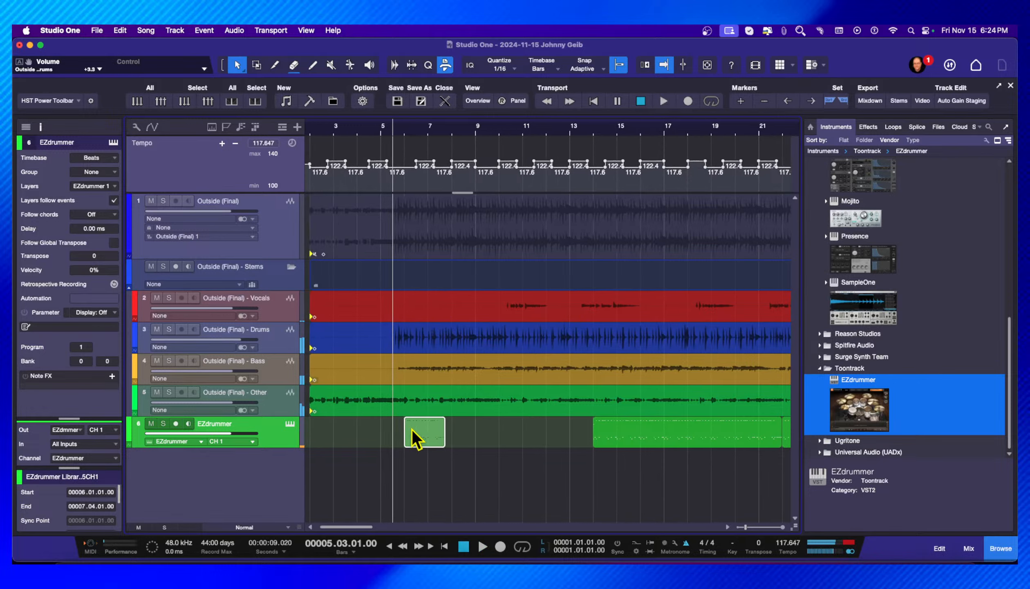
# - Mute the Drums stem and play the short EZdrummer clip with the remaining stems from bar 5 beat 3
pyautogui.moveTo(413, 432); pyautogui.dragTo(422, 432)
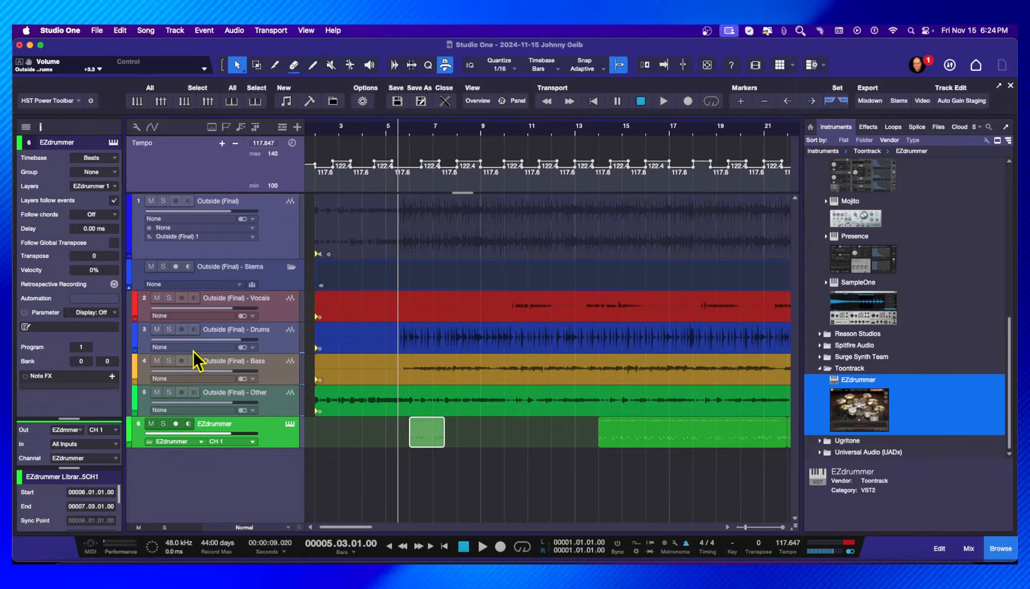
pyautogui.click(157, 329)
pyautogui.press('space')
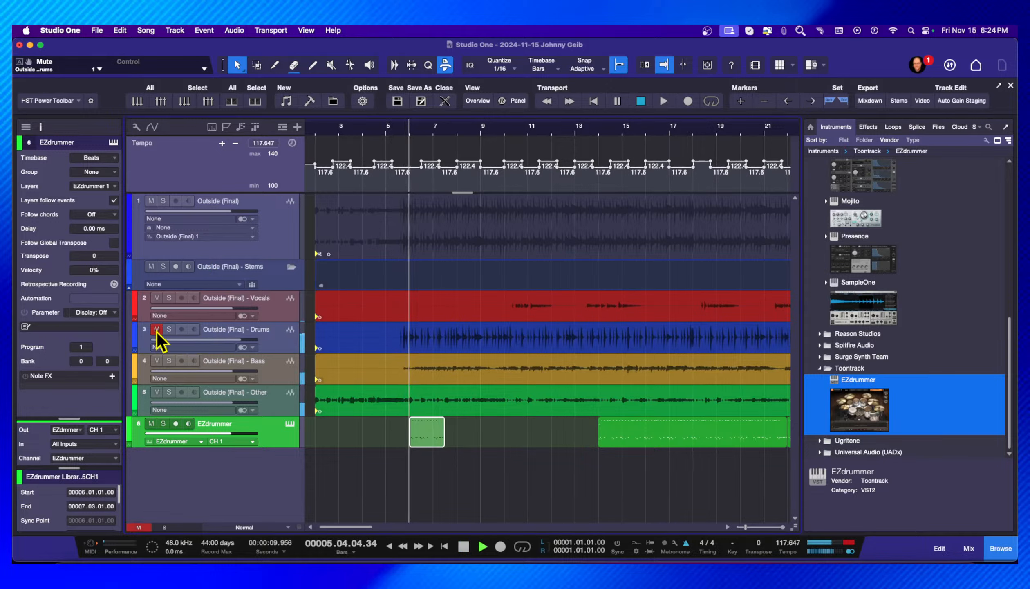
pyautogui.press('space')
# - Move the short EZdrummer clip back to bar 5 beat 4 and play it against the stems without the Drums stem
pyautogui.moveTo(410, 432); pyautogui.dragTo(416, 432)
pyautogui.moveTo(429, 433); pyautogui.dragTo(419, 432)
pyautogui.press('space')
pyautogui.press('space')
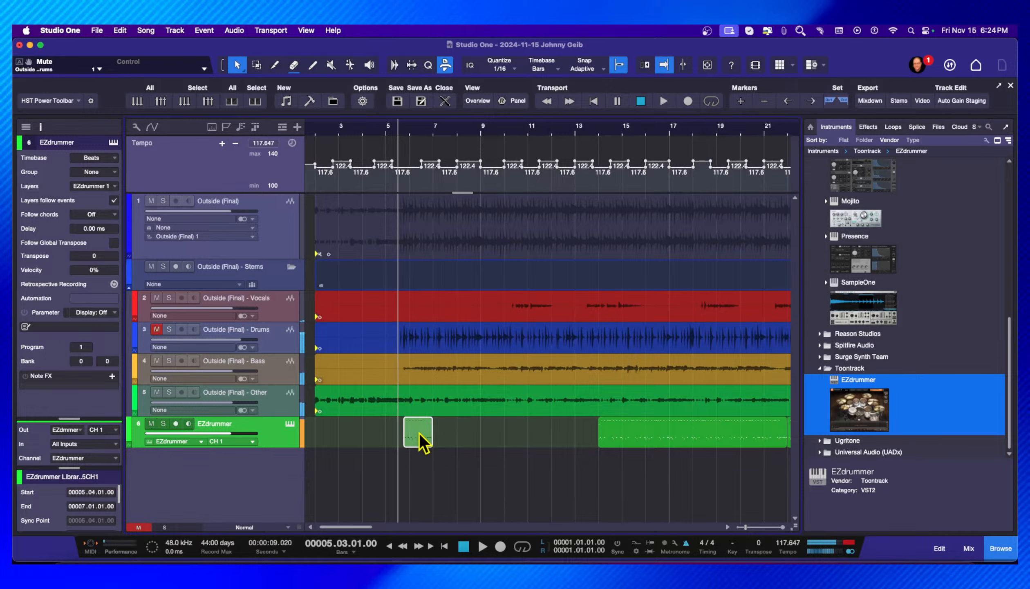
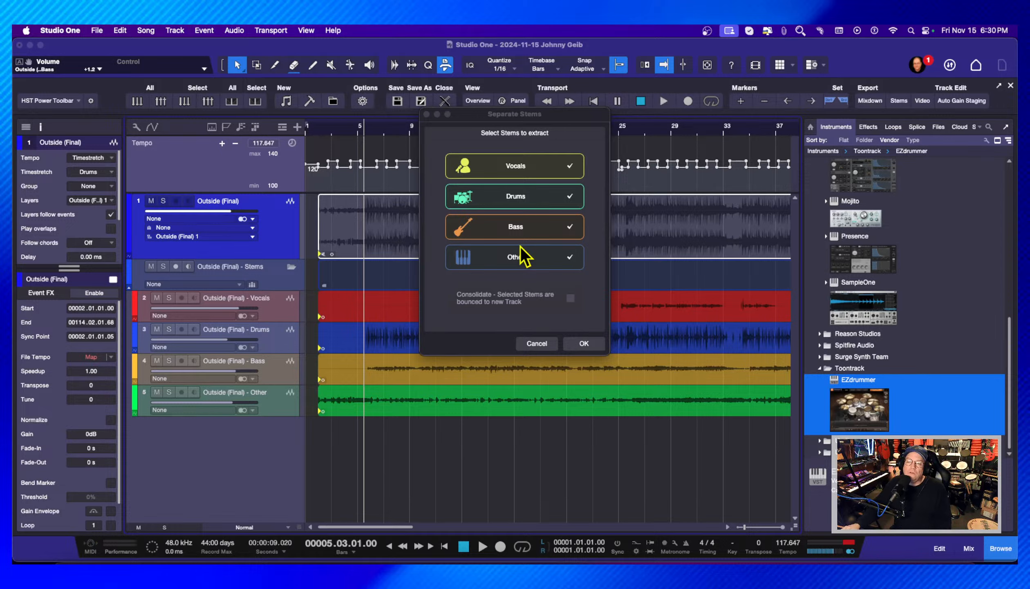
# - Cancel the stem separation of the Outside (Final) event and close the song without saving its changes
pyautogui.click(540, 345)
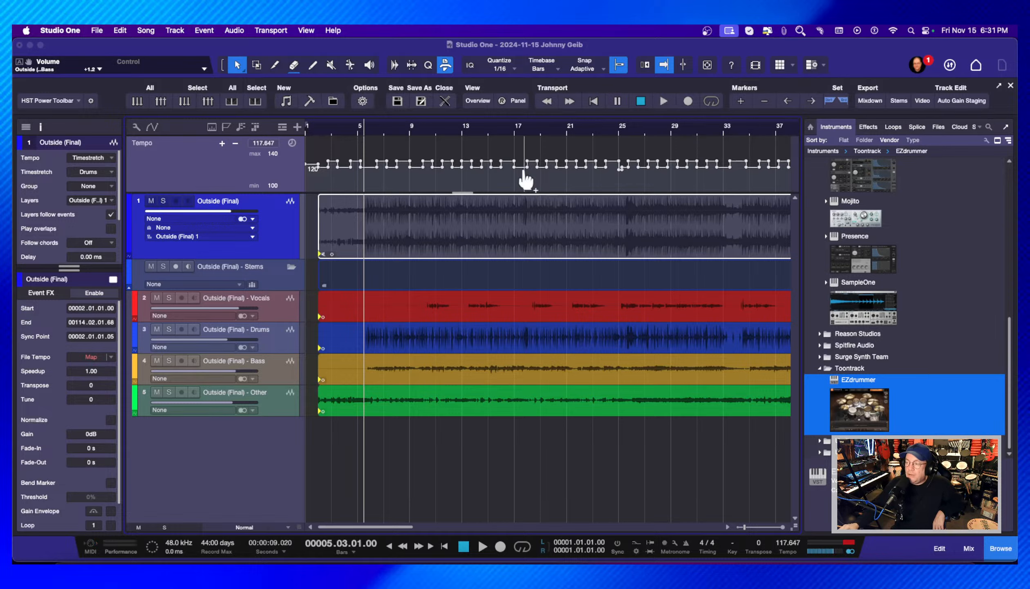
pyautogui.hscroll(5, 674, 166)
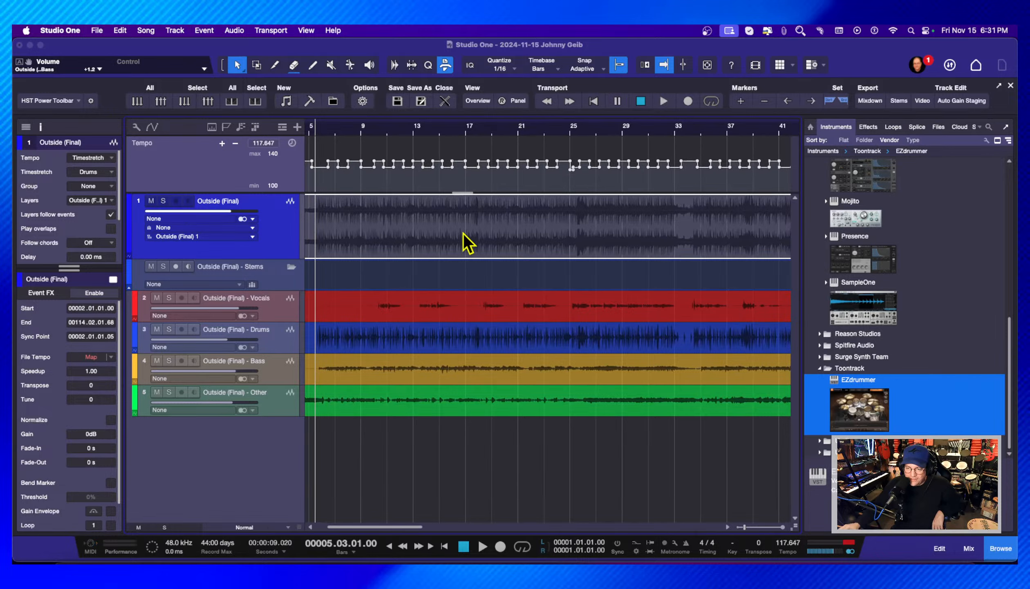
pyautogui.hscroll(-5, 466, 243)
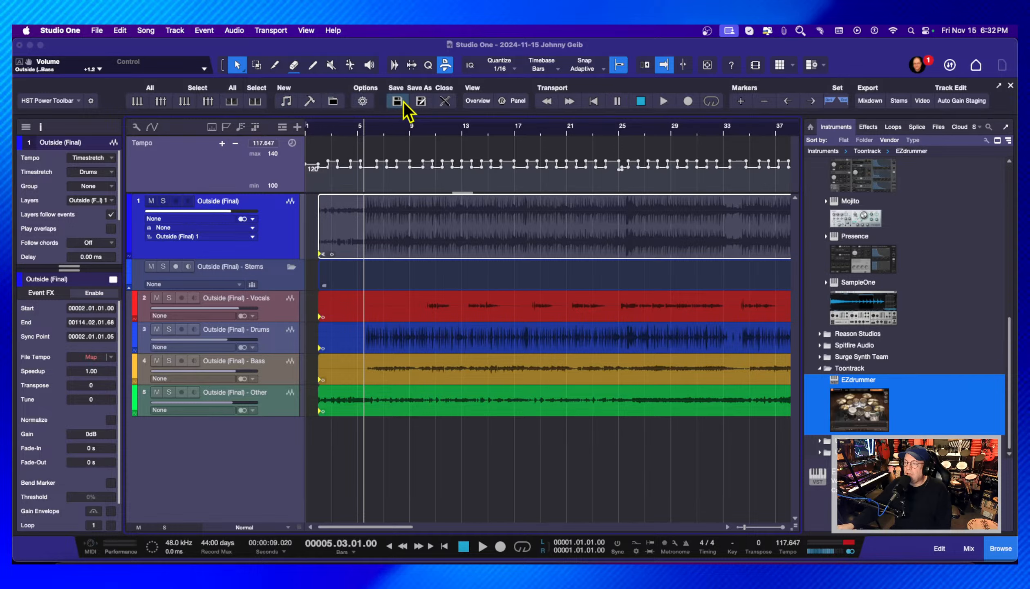
pyautogui.click(445, 101)
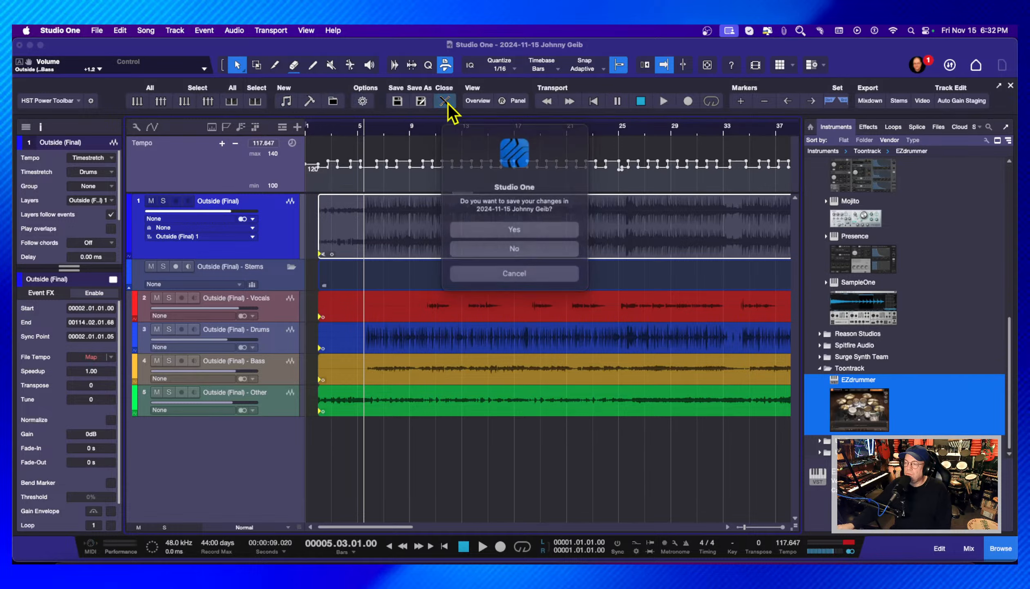
pyautogui.click(516, 246)
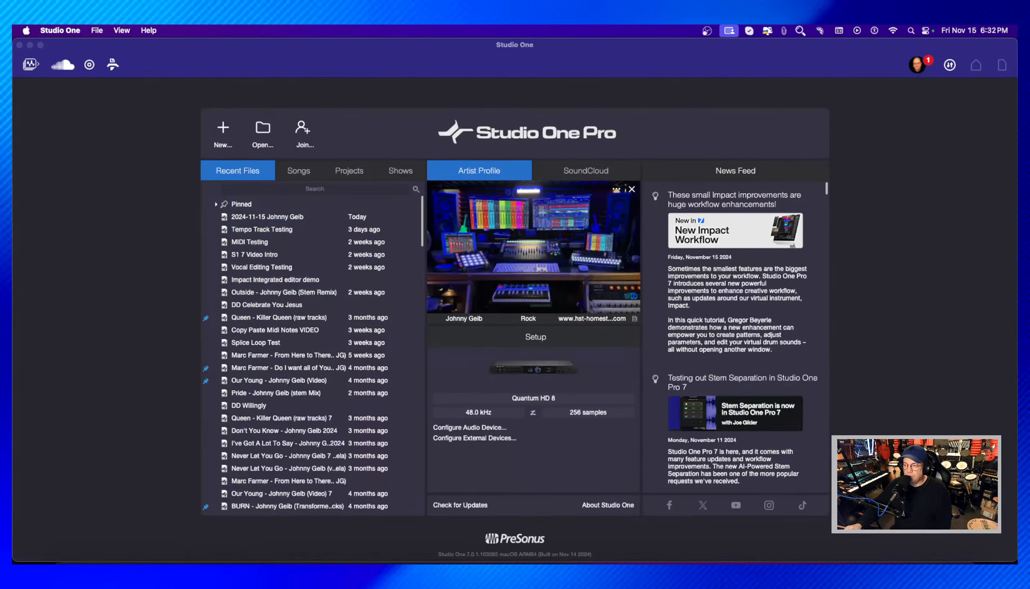
pyautogui.click(247, 217)
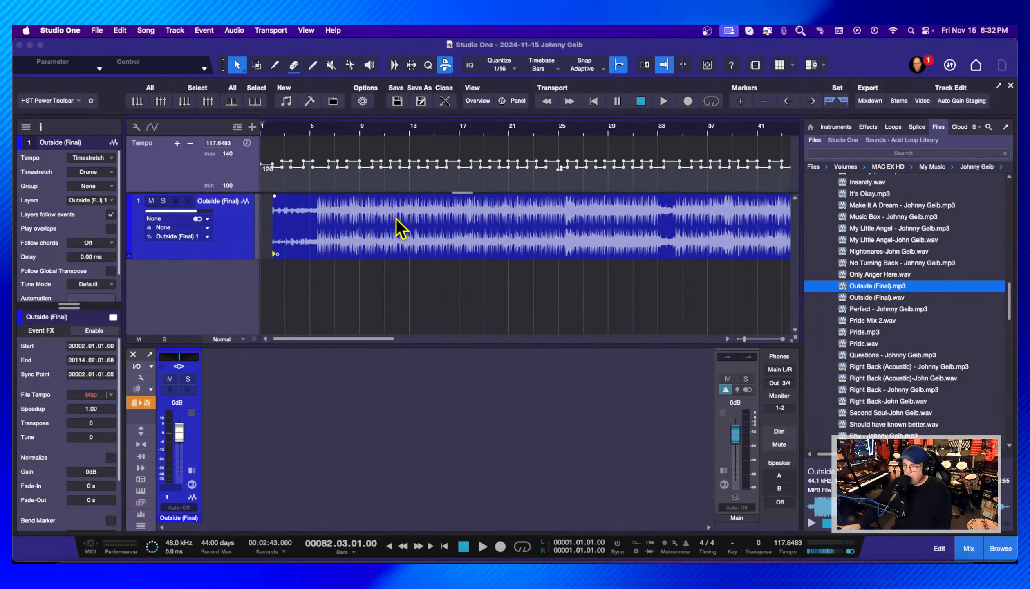
pyautogui.press('super+z')
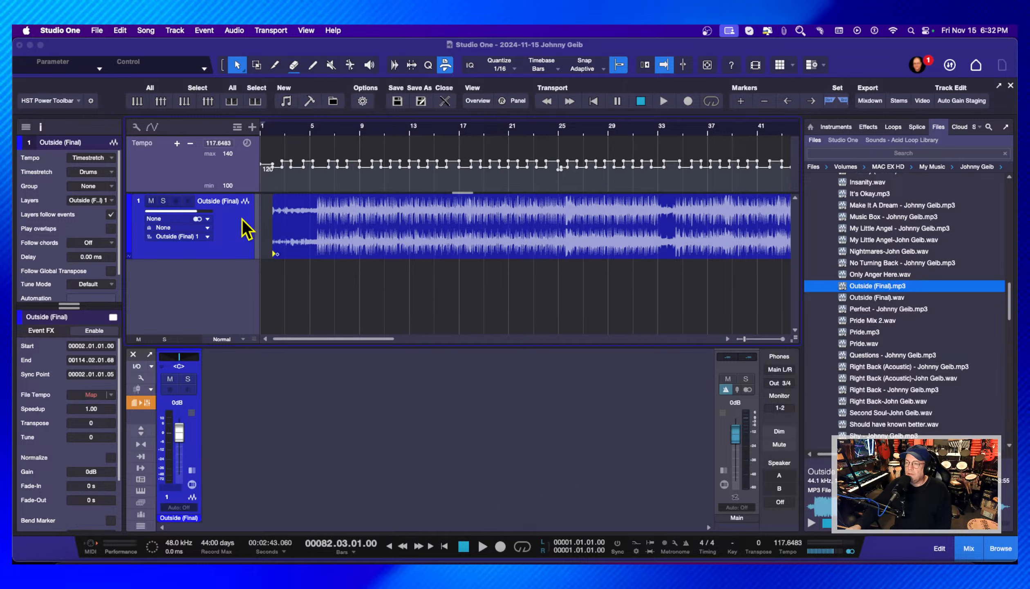
pyautogui.click(445, 101)
pyautogui.click(514, 247)
# - Create a new empty song and widen the browser beside the arrangement
pyautogui.click(223, 133)
pyautogui.doubleClick(400, 251)
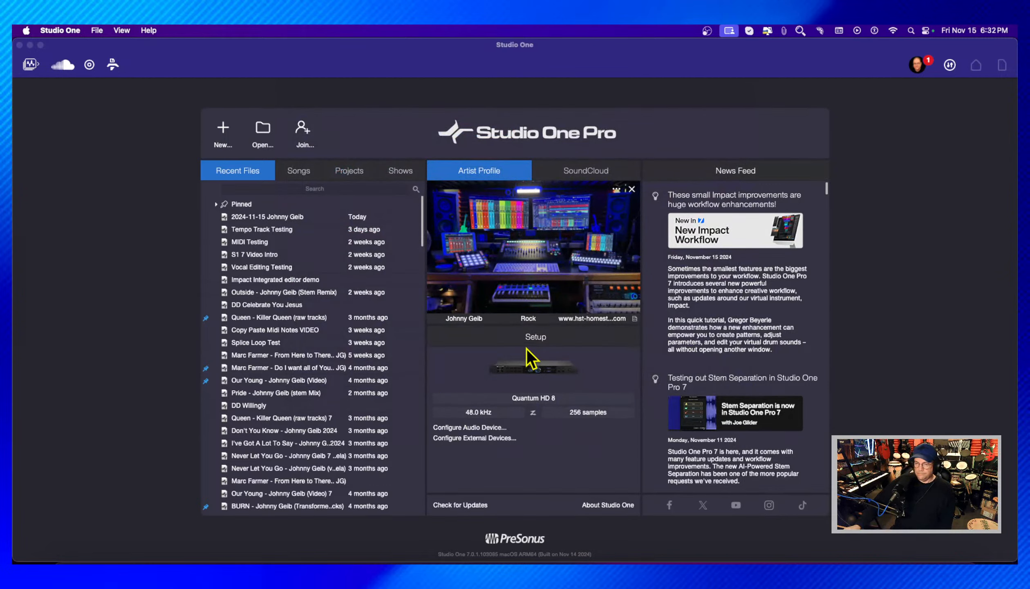
pyautogui.click(940, 413)
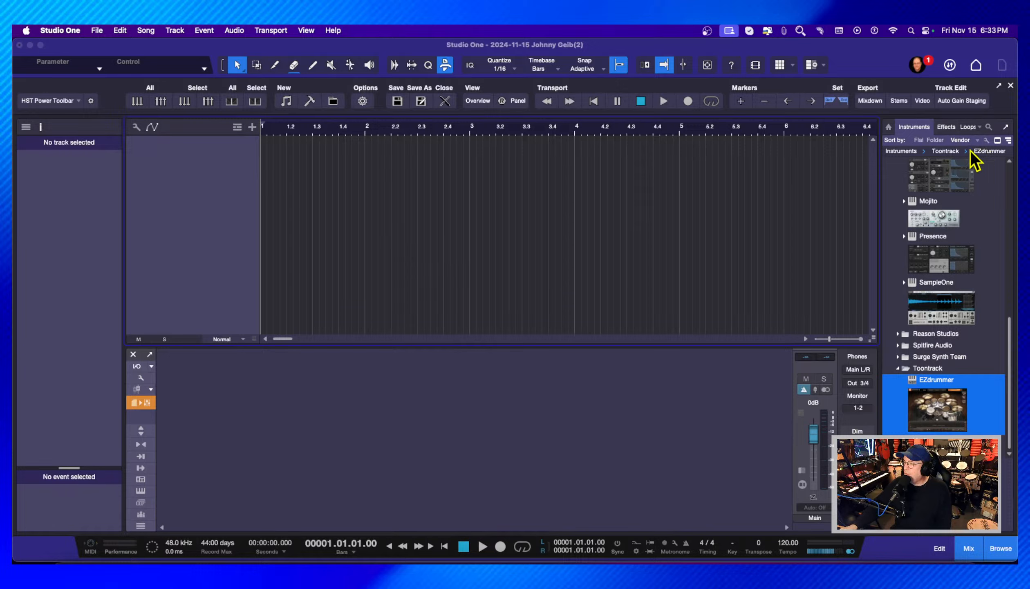
pyautogui.moveTo(877, 178); pyautogui.dragTo(799, 185)
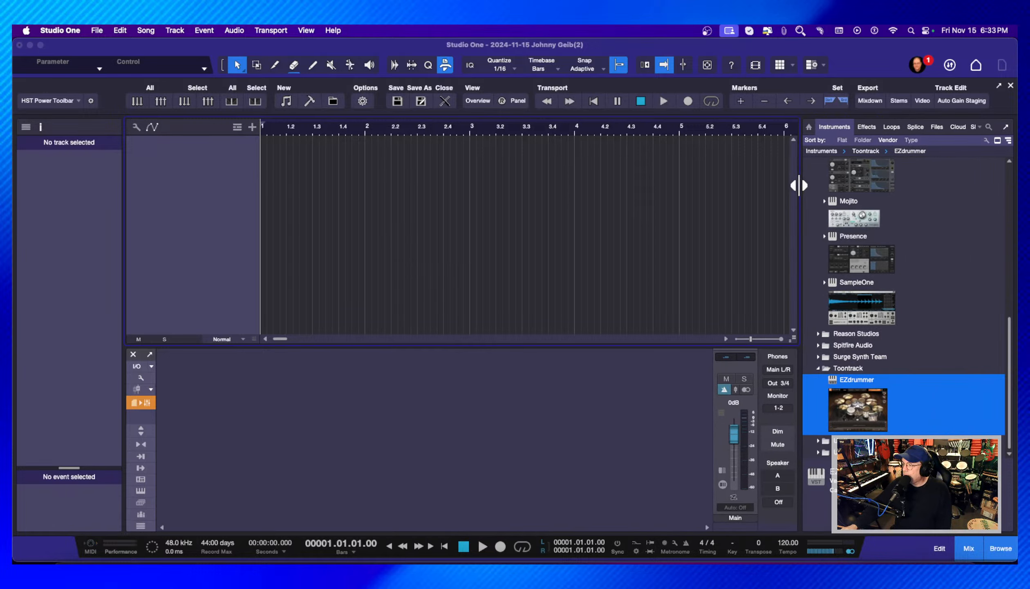
# - Find Get Out.mp3 among the artist's music files and place it on a new track near the start of the arrangement
pyautogui.click(939, 128)
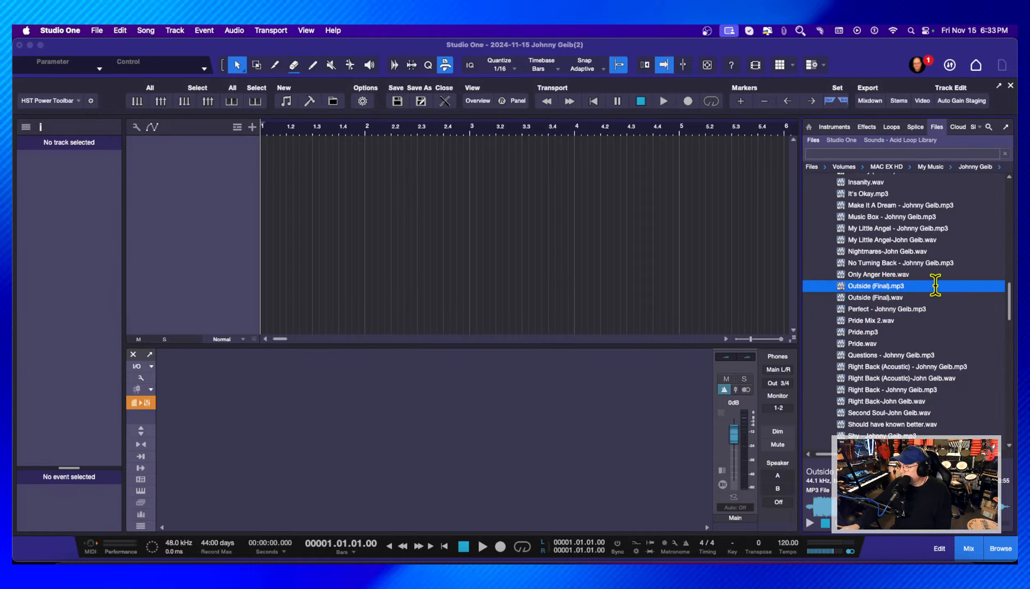
pyautogui.scroll(-2, 935, 285)
pyautogui.scroll(4, 935, 285)
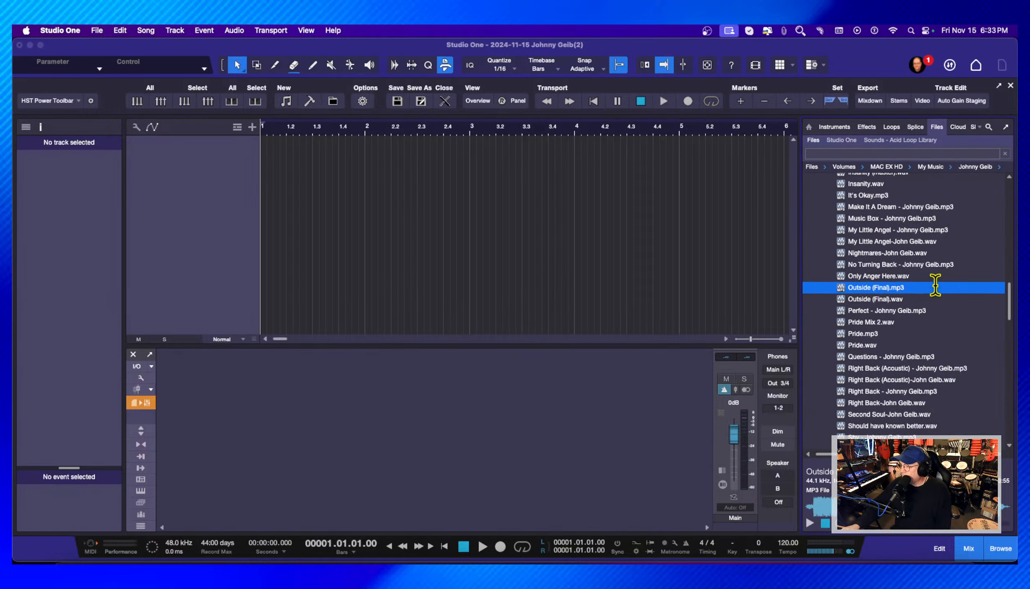
pyautogui.scroll(8, 935, 285)
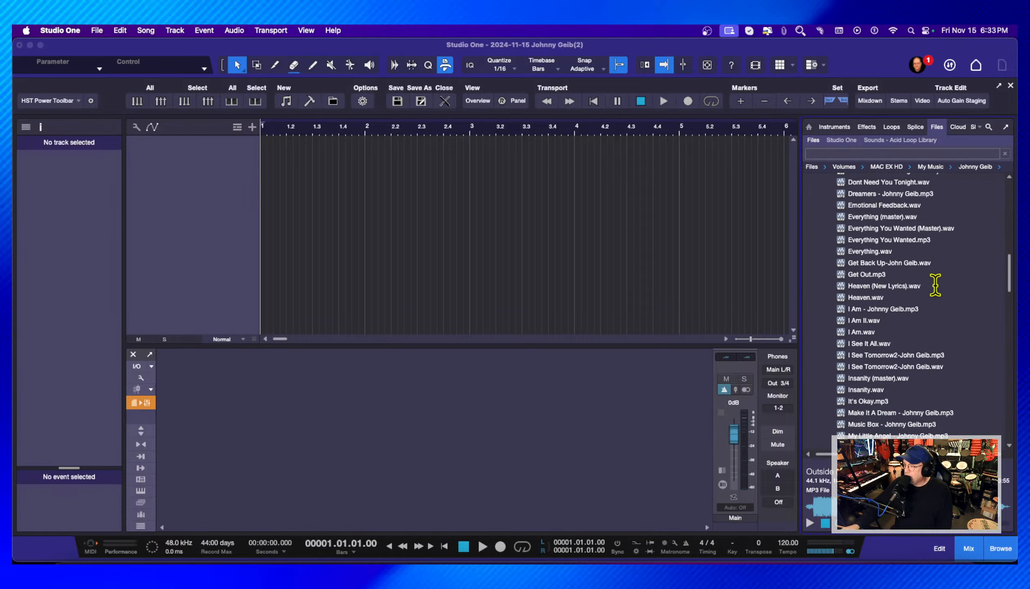
pyautogui.scroll(-1, 936, 286)
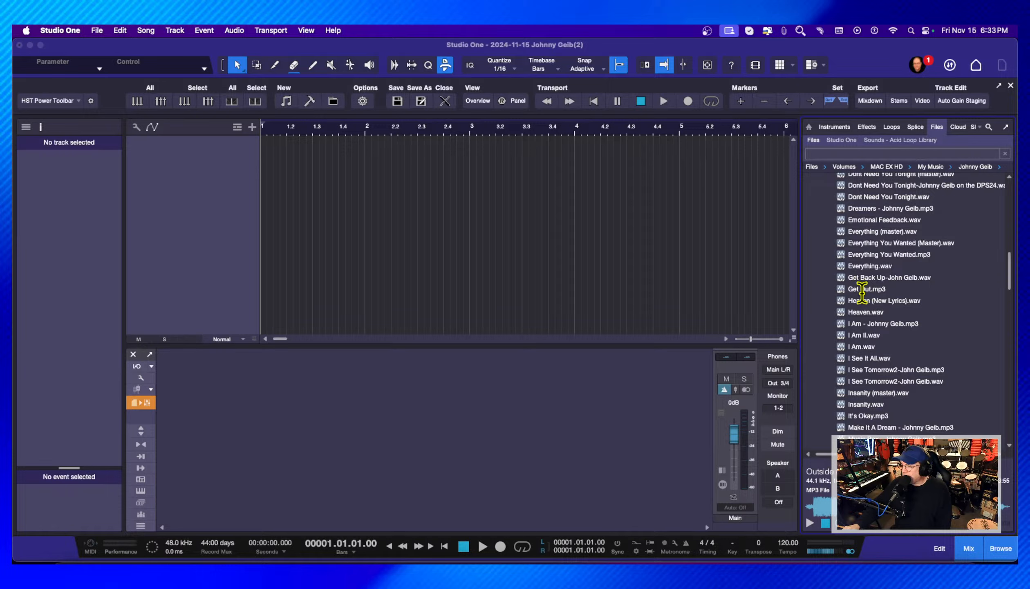
pyautogui.click(876, 289)
pyautogui.moveTo(876, 289); pyautogui.dragTo(290, 224)
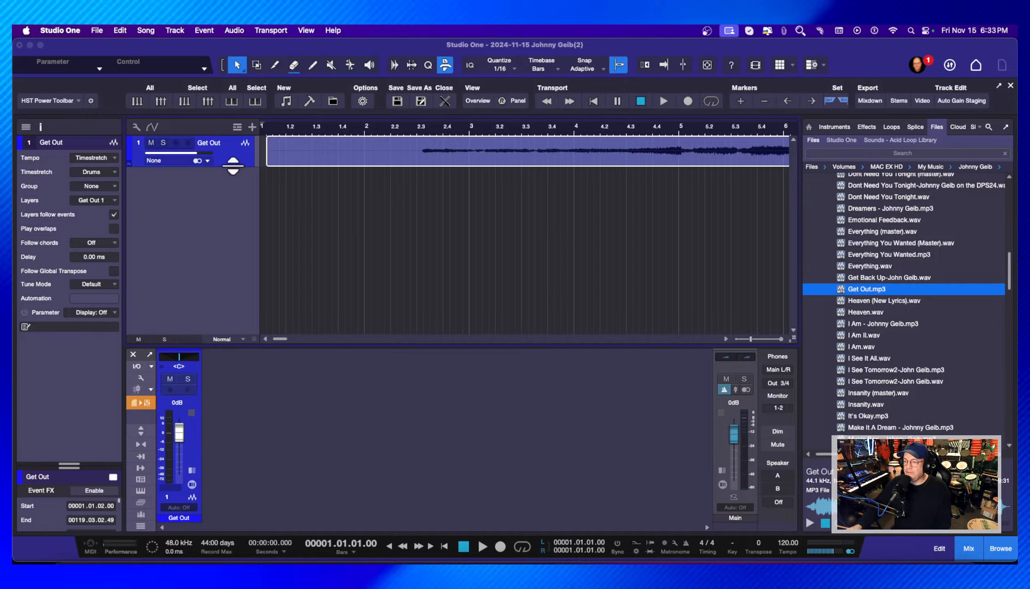
# - Increase the Get Out track's height and play the song from about bar 10
pyautogui.moveTo(234, 167); pyautogui.dragTo(234, 210)
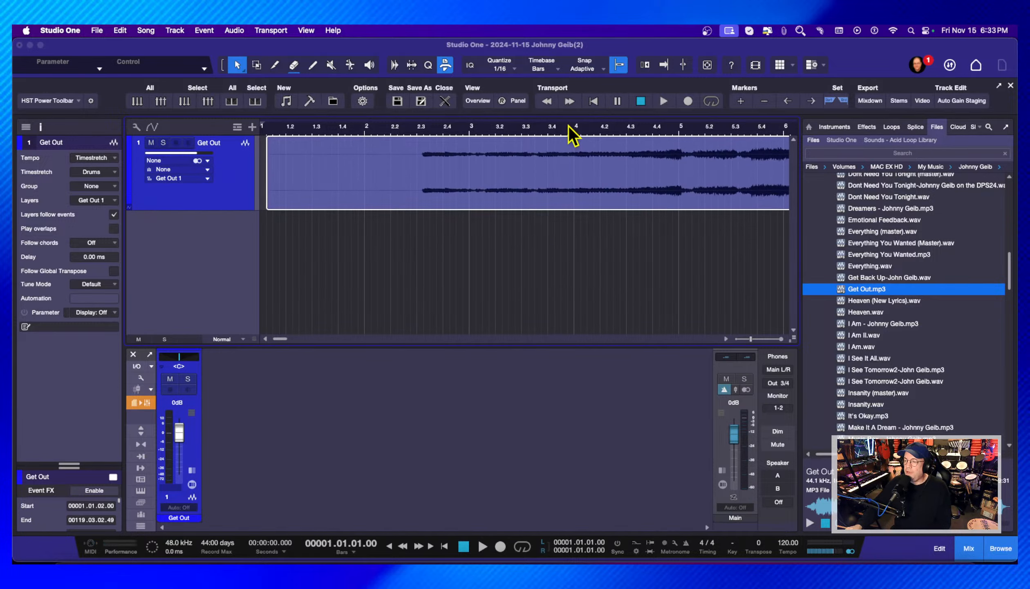
pyautogui.moveTo(571, 125); pyautogui.dragTo(521, 126)
pyautogui.press('space')
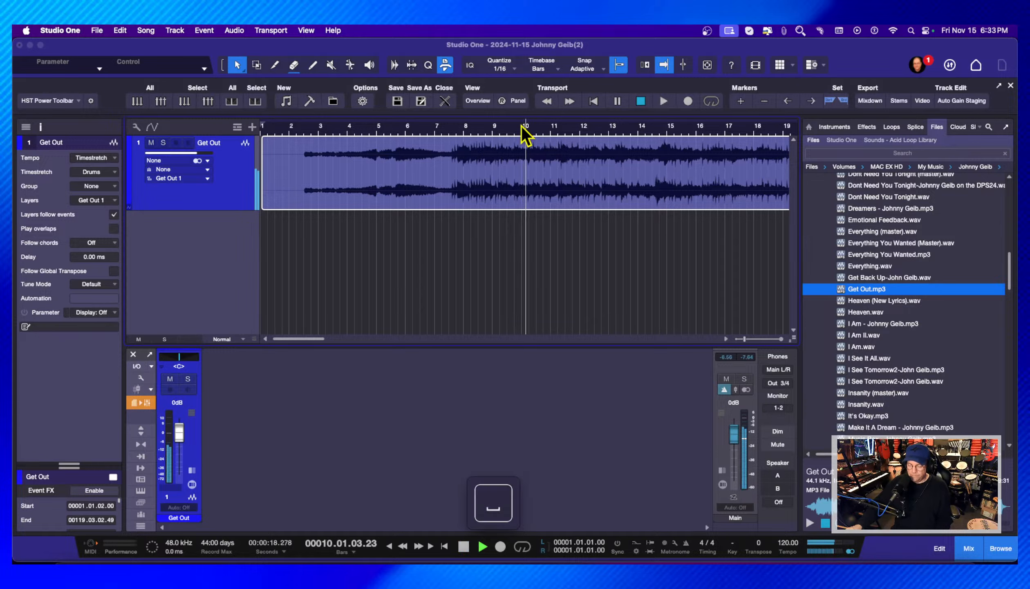